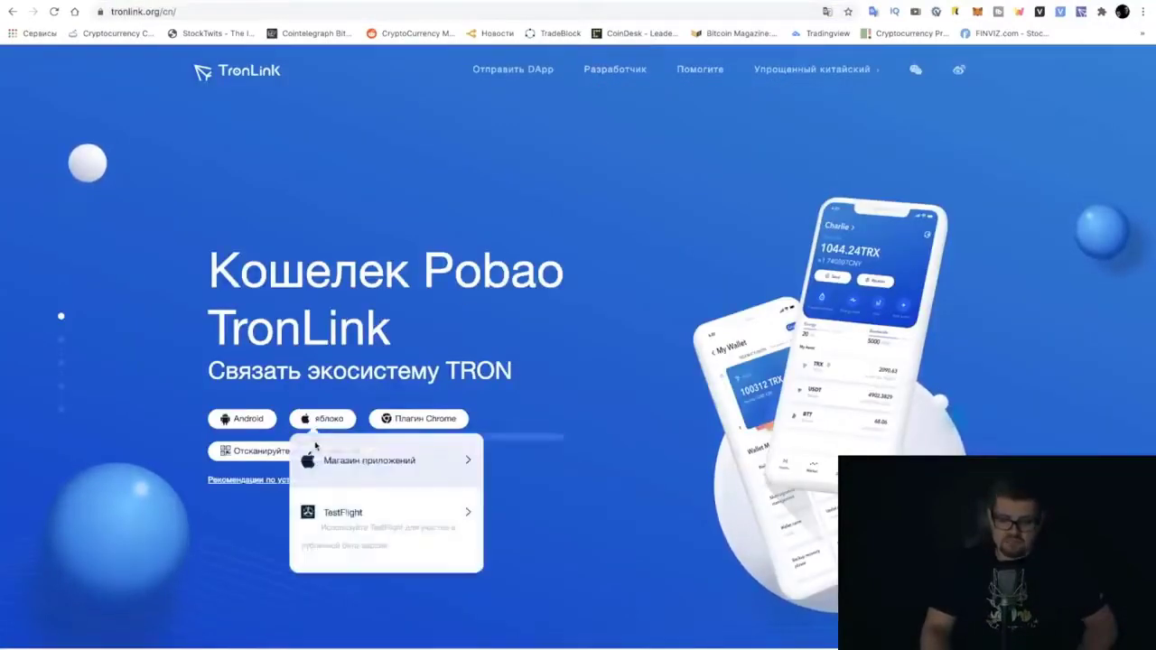
{"action": "mouse_move", "coordinate": [235, 439]}
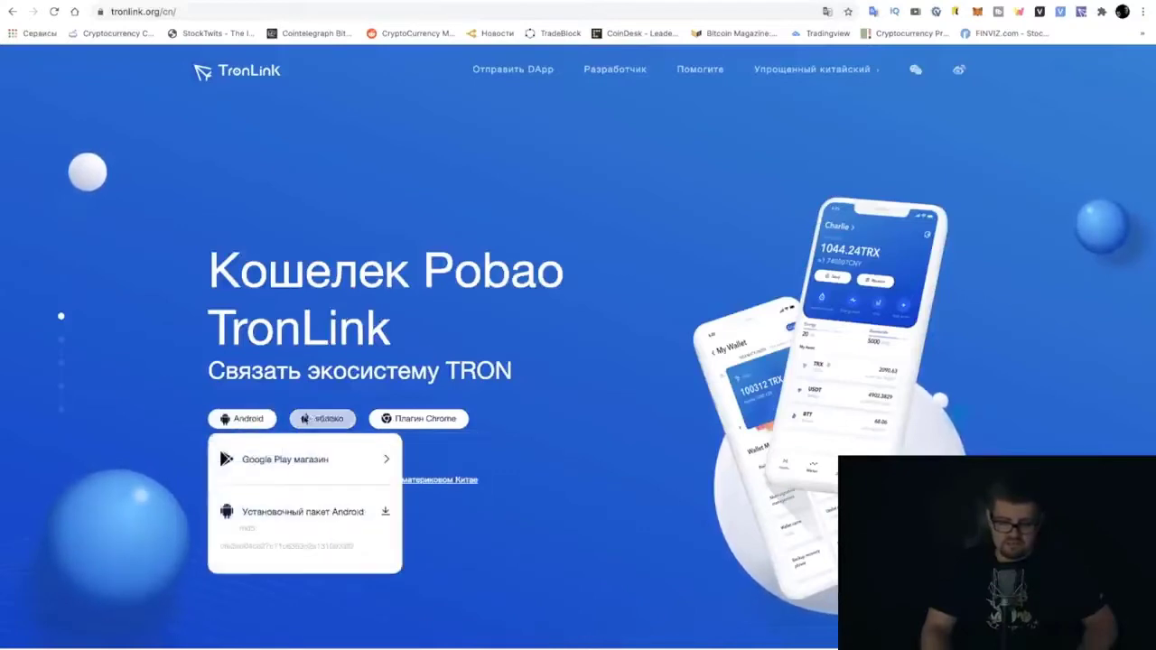
{"action": "mouse_move", "coordinate": [344, 421]}
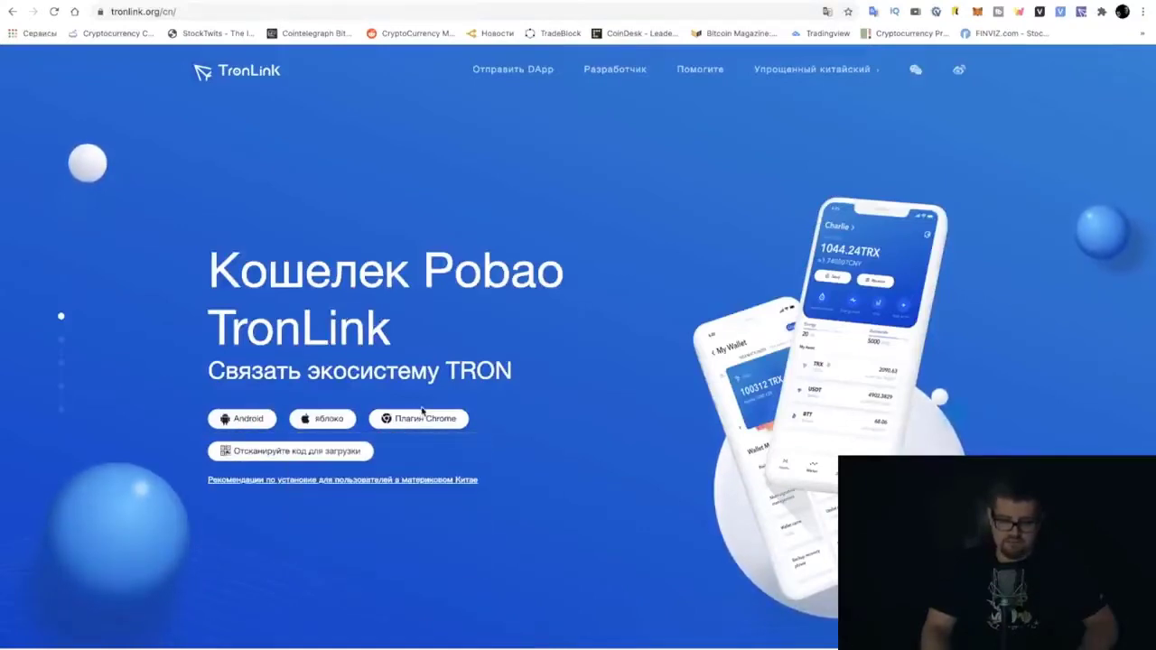
{"action": "mouse_move", "coordinate": [442, 418]}
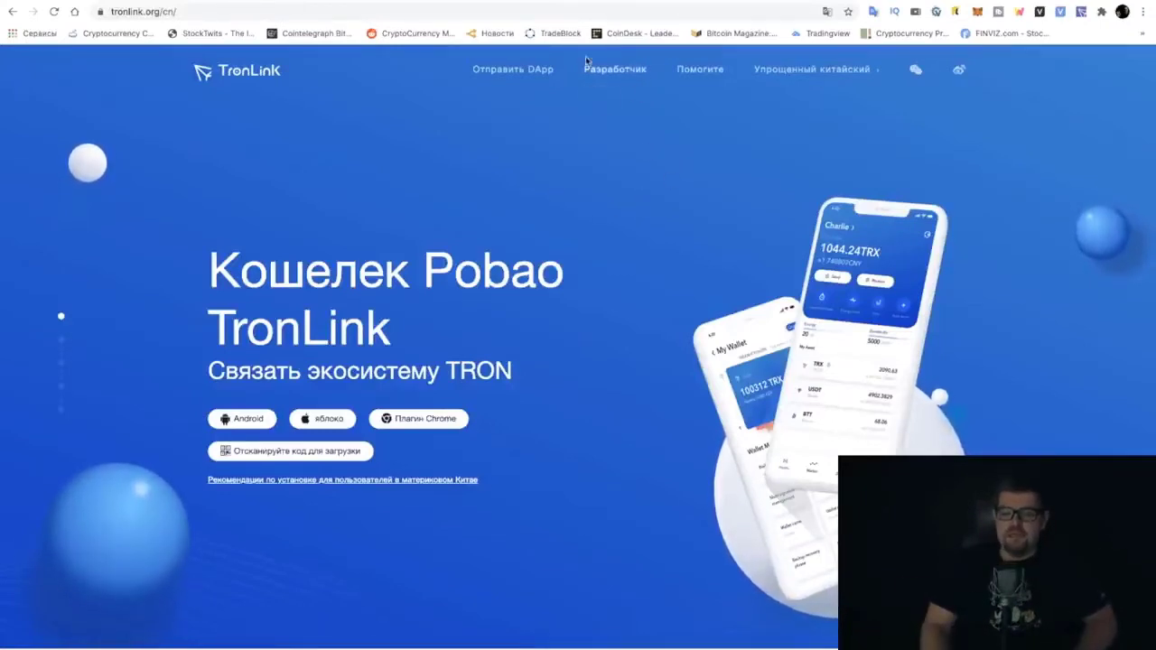
Uninstall the TronLink extension from Chrome and reinstall it from its Web Store page
{"action": "key", "text": "ctrl+Tab"}
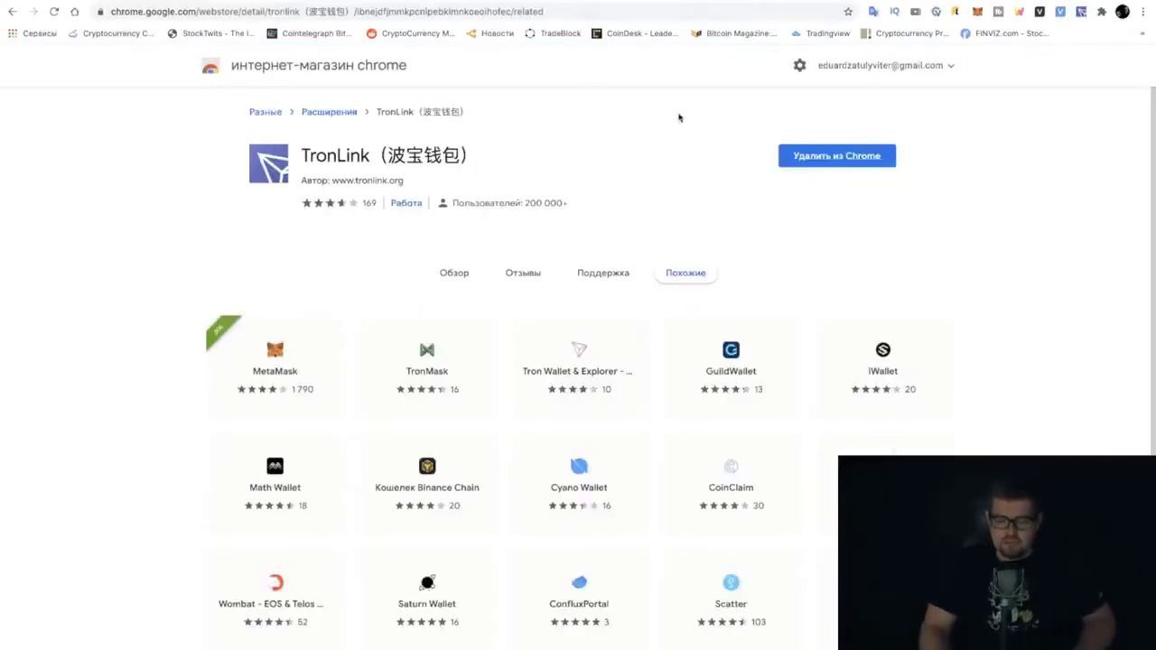
{"action": "left_click", "coordinate": [837, 156]}
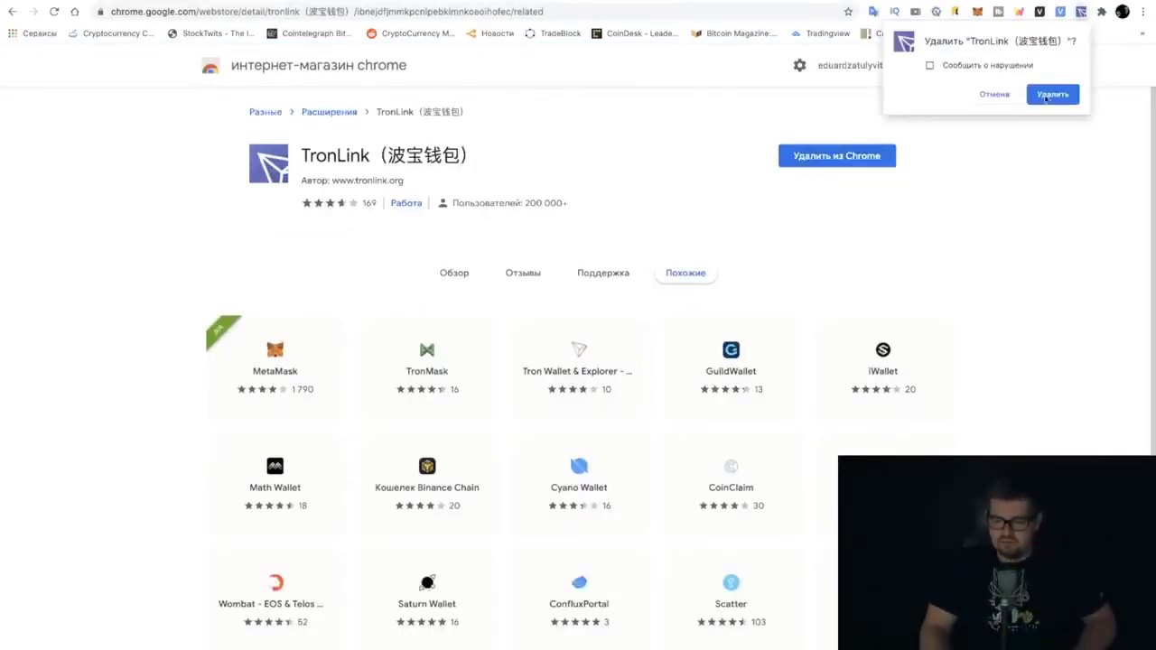
{"action": "left_click", "coordinate": [1052, 96]}
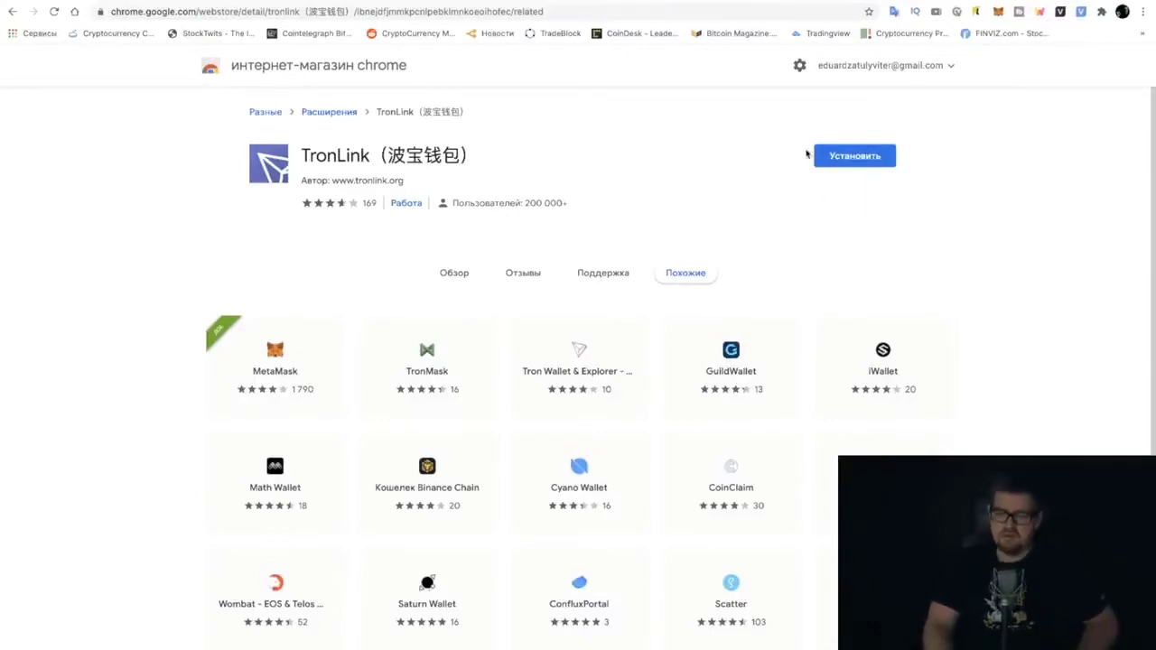
{"action": "left_click", "coordinate": [850, 162]}
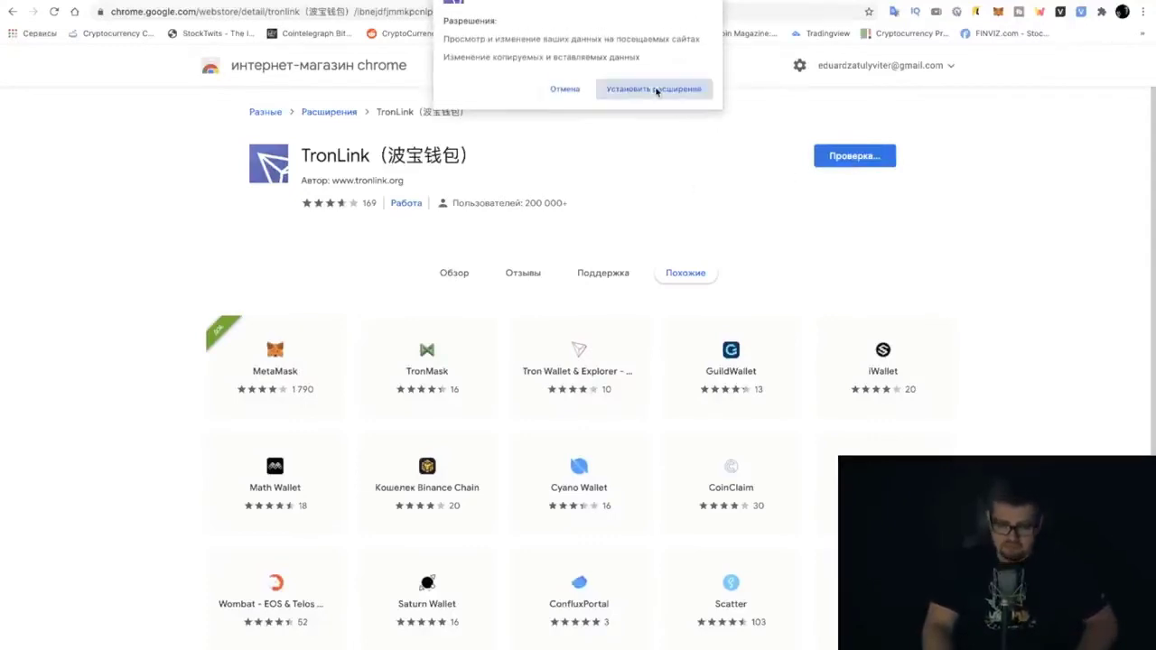
{"action": "left_click", "coordinate": [655, 90]}
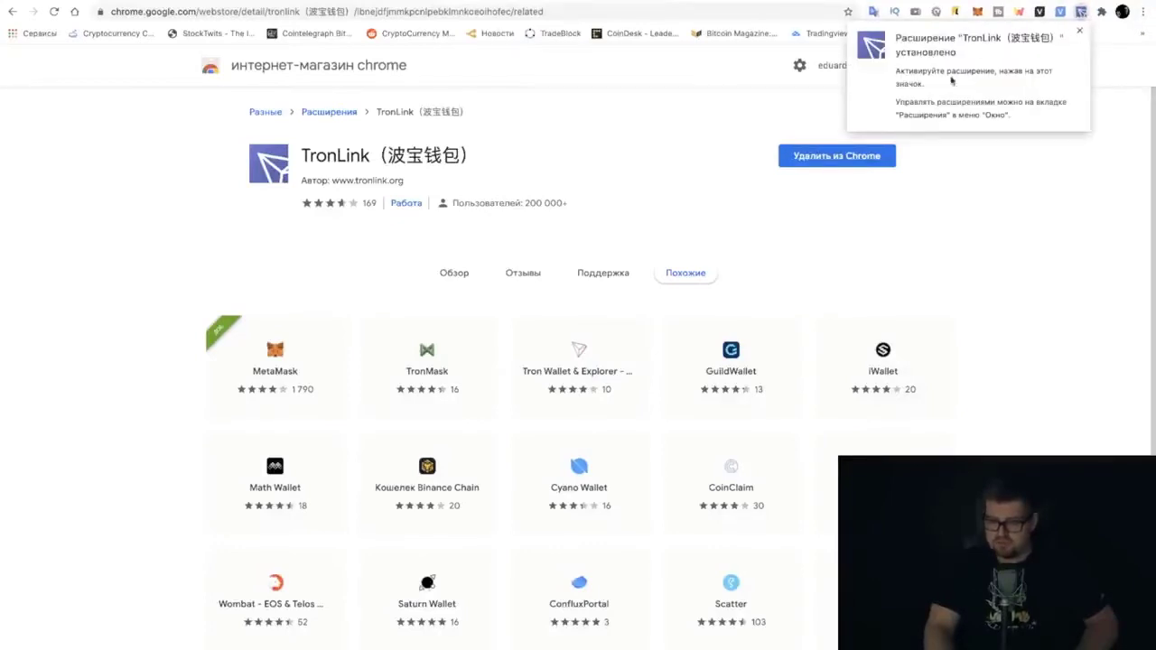
Open the newly installed TronLink and set a wallet password, entering it in both fields
{"action": "left_click", "coordinate": [1081, 13]}
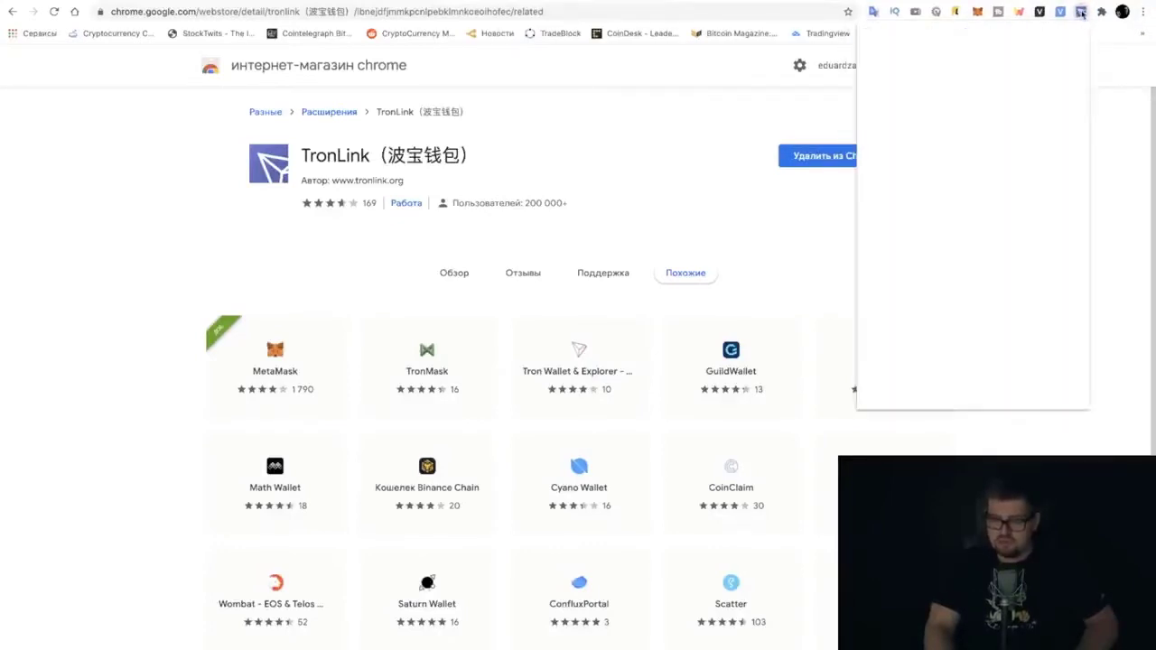
{"action": "left_click", "coordinate": [1081, 13]}
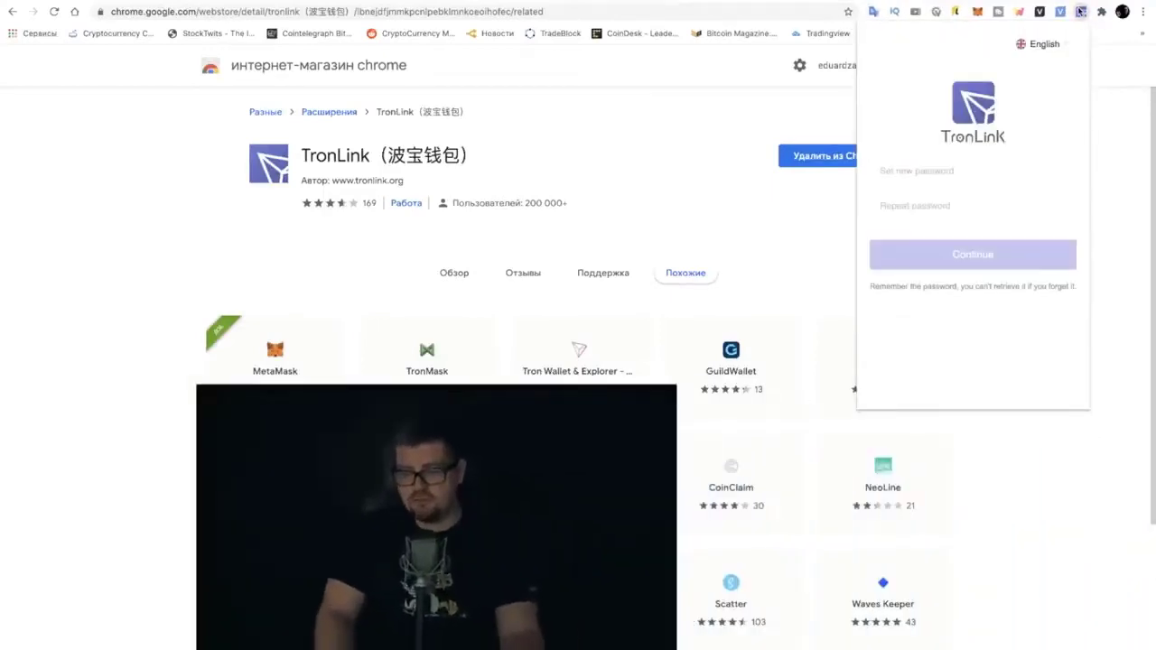
{"action": "left_click", "coordinate": [962, 171]}
{"action": "type", "text": "****"}
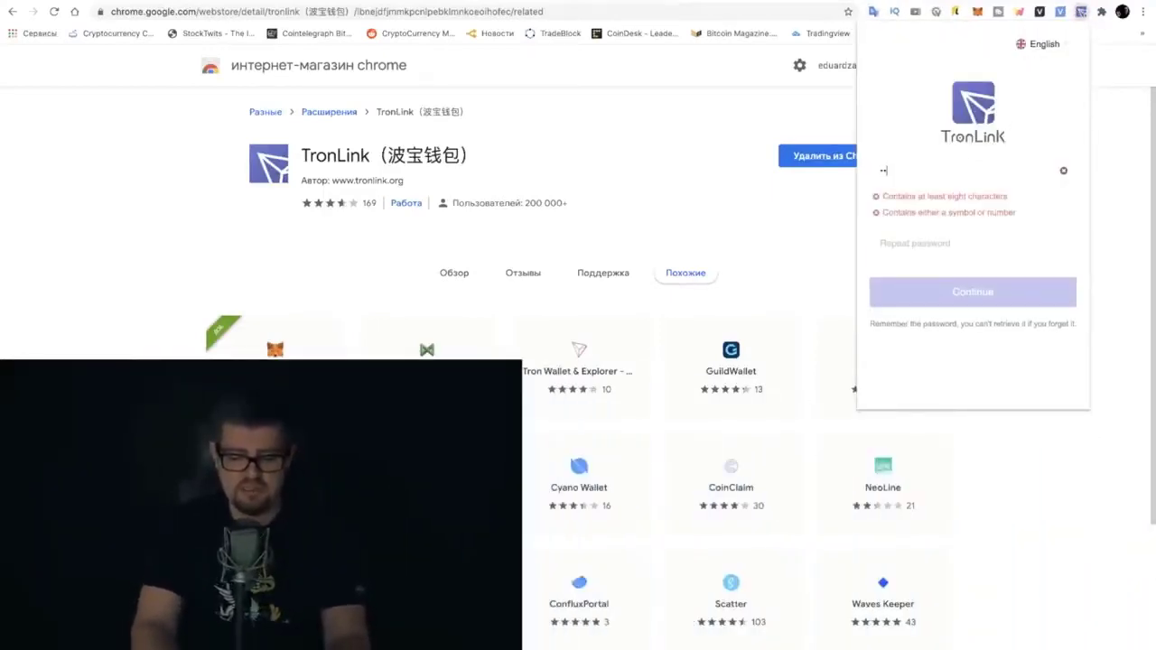
{"action": "type", "text": "****"}
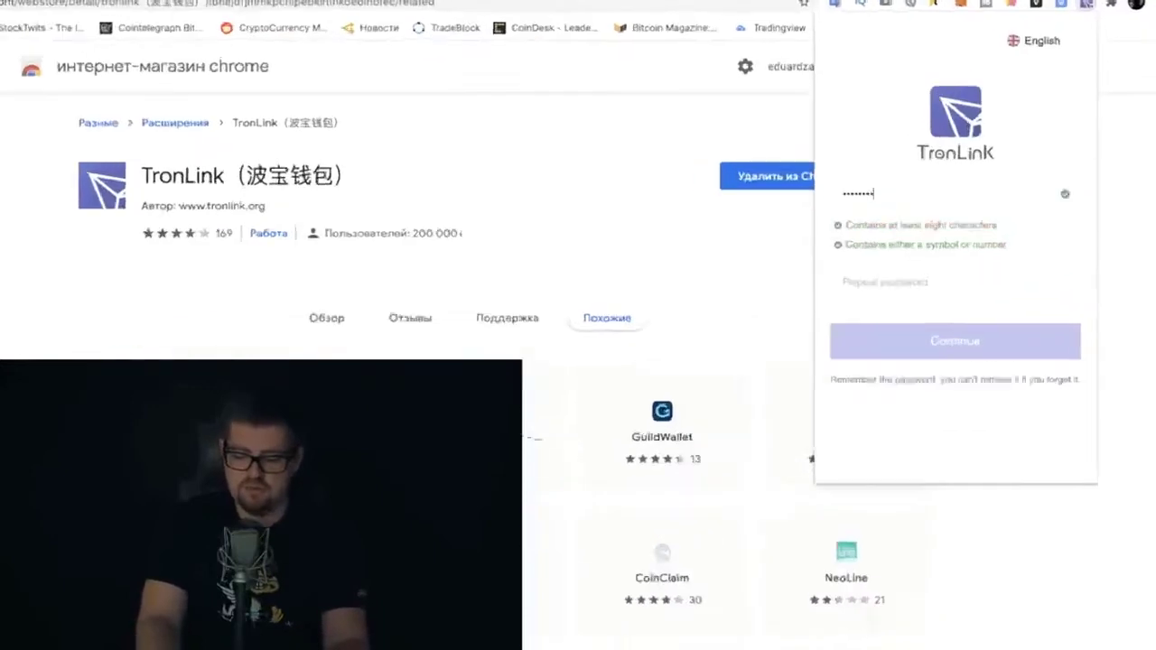
{"action": "left_click", "coordinate": [950, 244]}
{"action": "type", "text": "**"}
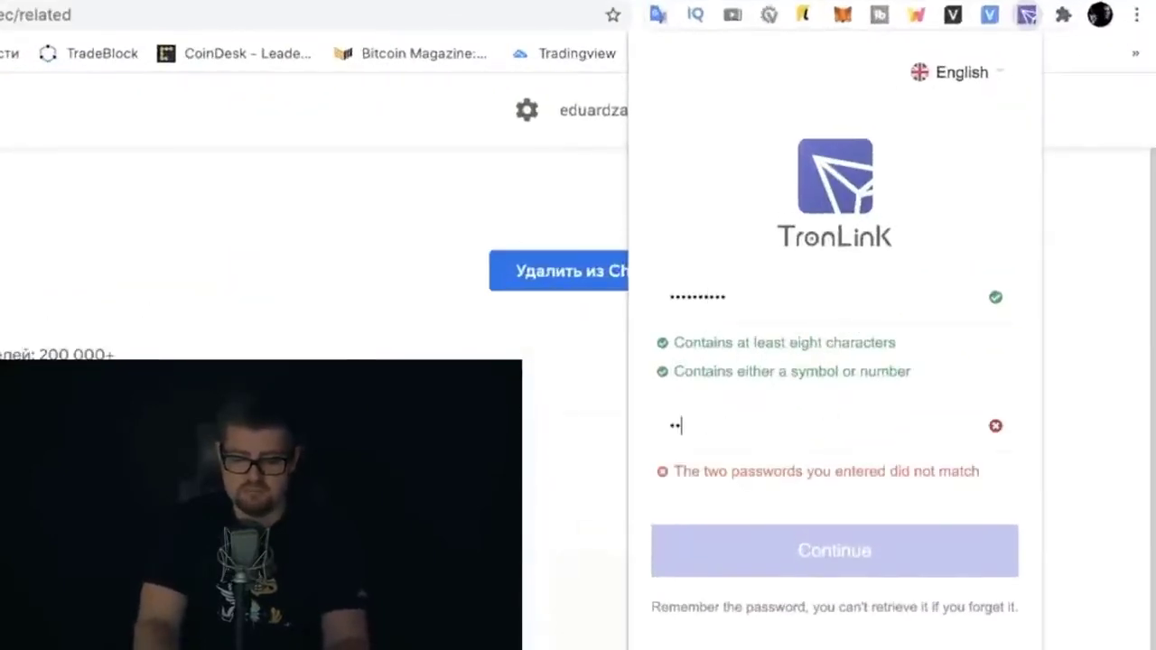
{"action": "type", "text": "*******"}
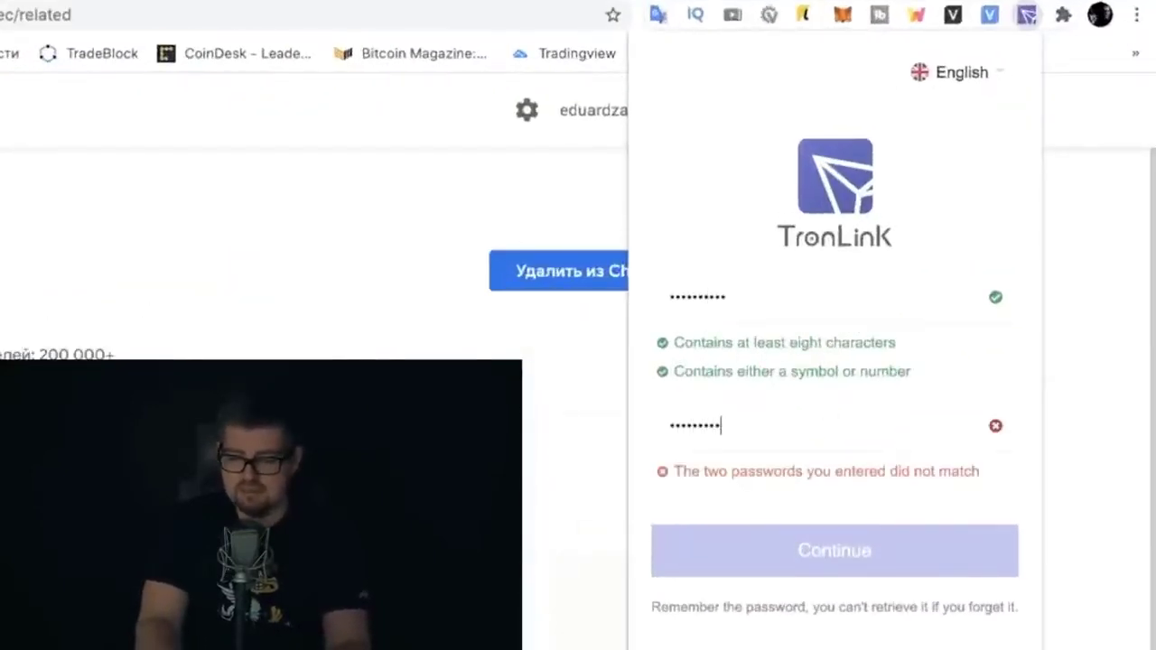
{"action": "type", "text": "*"}
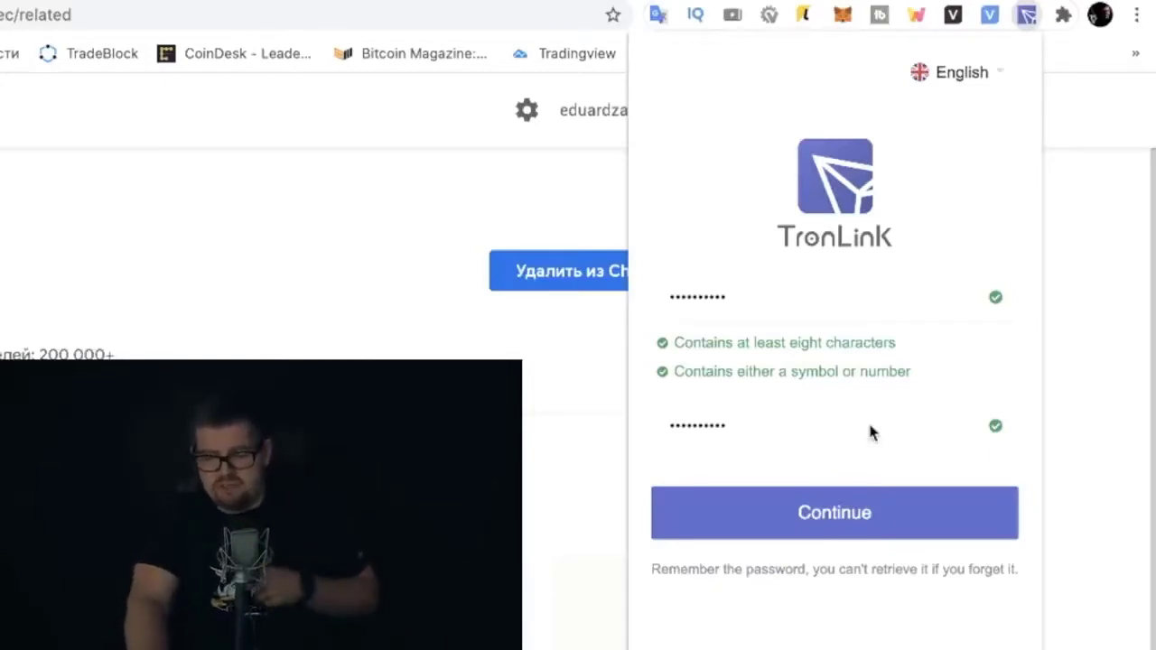
{"action": "left_click", "coordinate": [830, 514]}
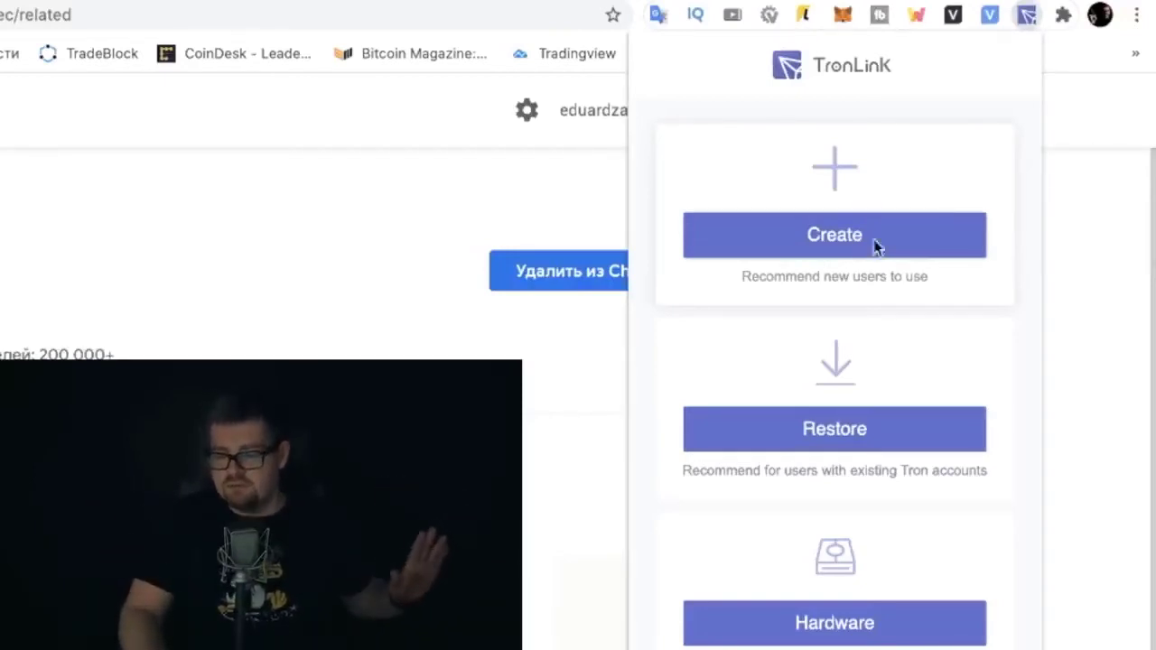
Choose to create a new wallet named 'capital' and reveal its 12-word mnemonic
{"action": "left_click", "coordinate": [834, 234]}
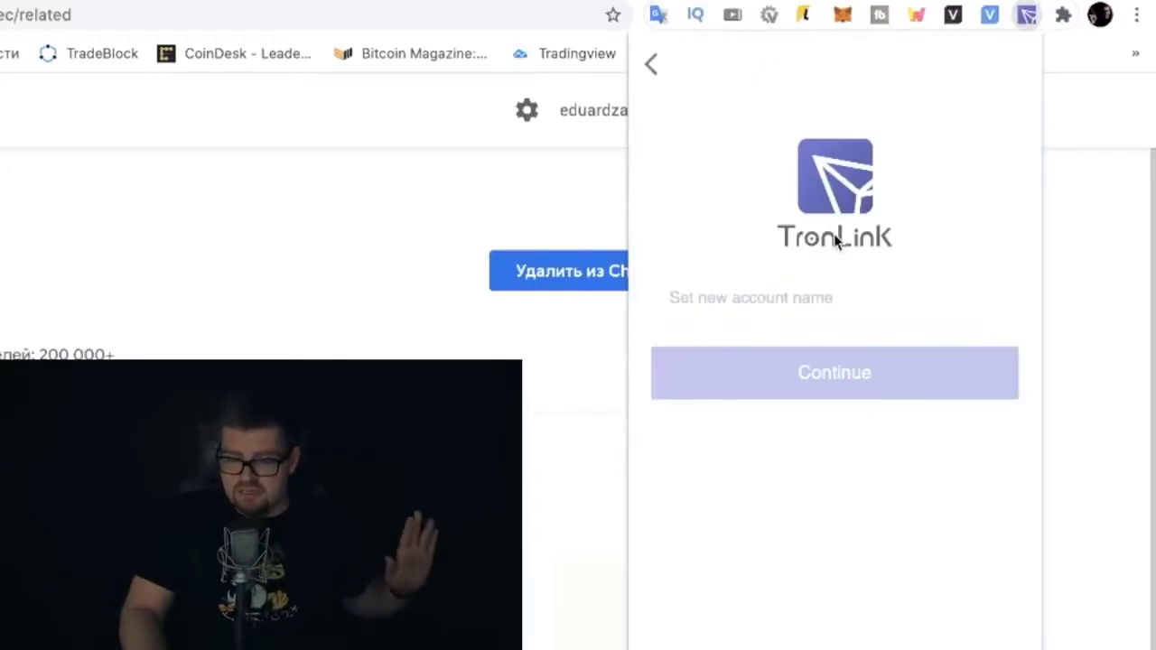
{"action": "left_click", "coordinate": [742, 296]}
{"action": "type", "text": "ca"}
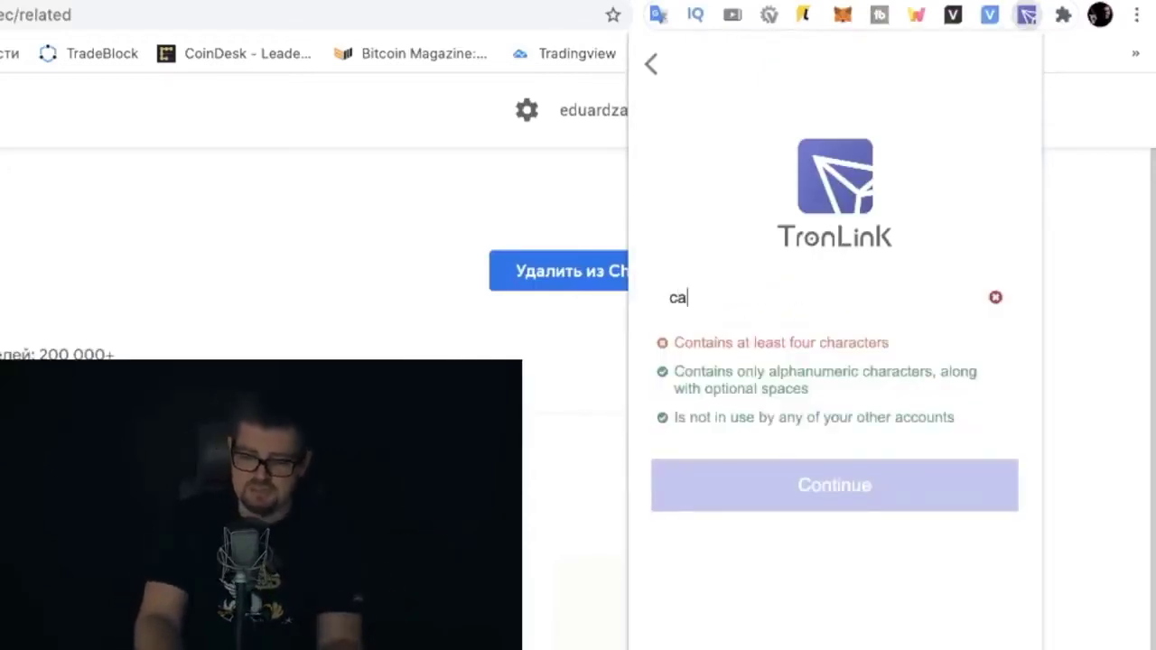
{"action": "type", "text": "pital"}
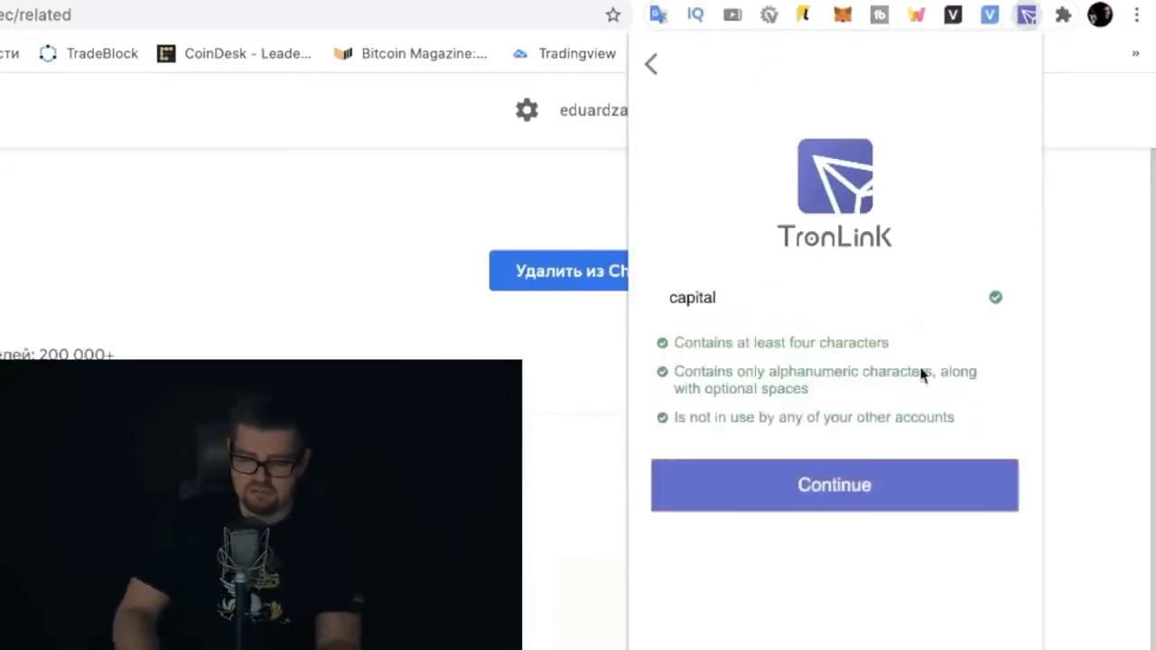
{"action": "left_click", "coordinate": [822, 485]}
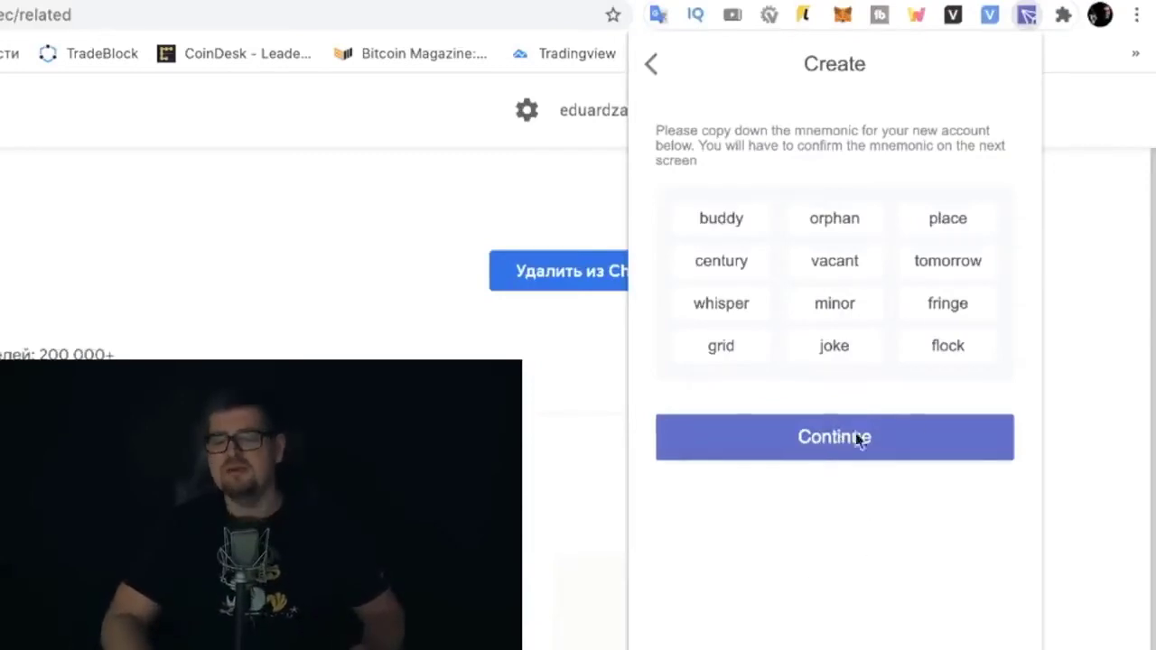
Pick all 12 recovery words in their original order and confirm the phrase
{"action": "left_click", "coordinate": [903, 440]}
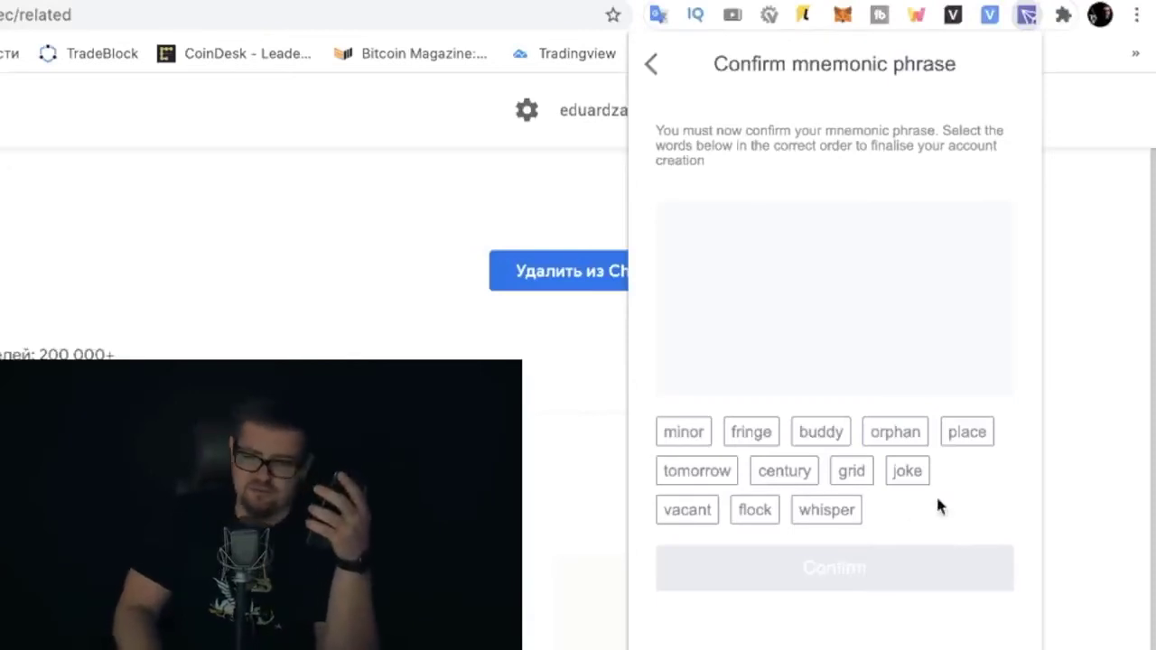
{"action": "left_click", "coordinate": [829, 428]}
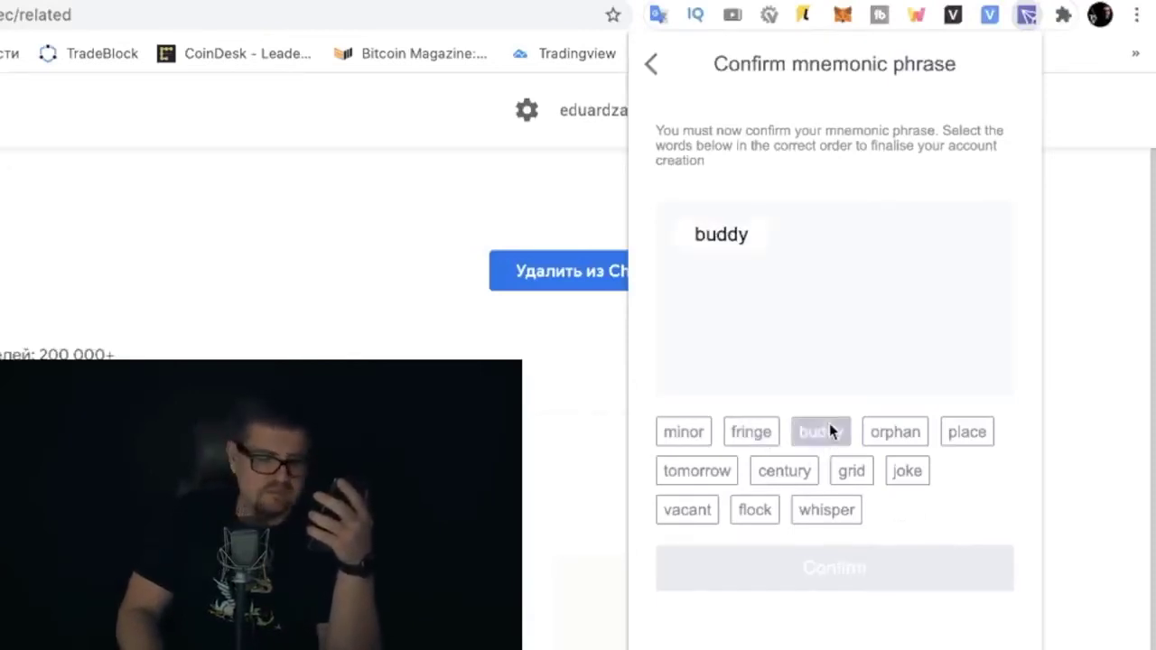
{"action": "left_click", "coordinate": [898, 438]}
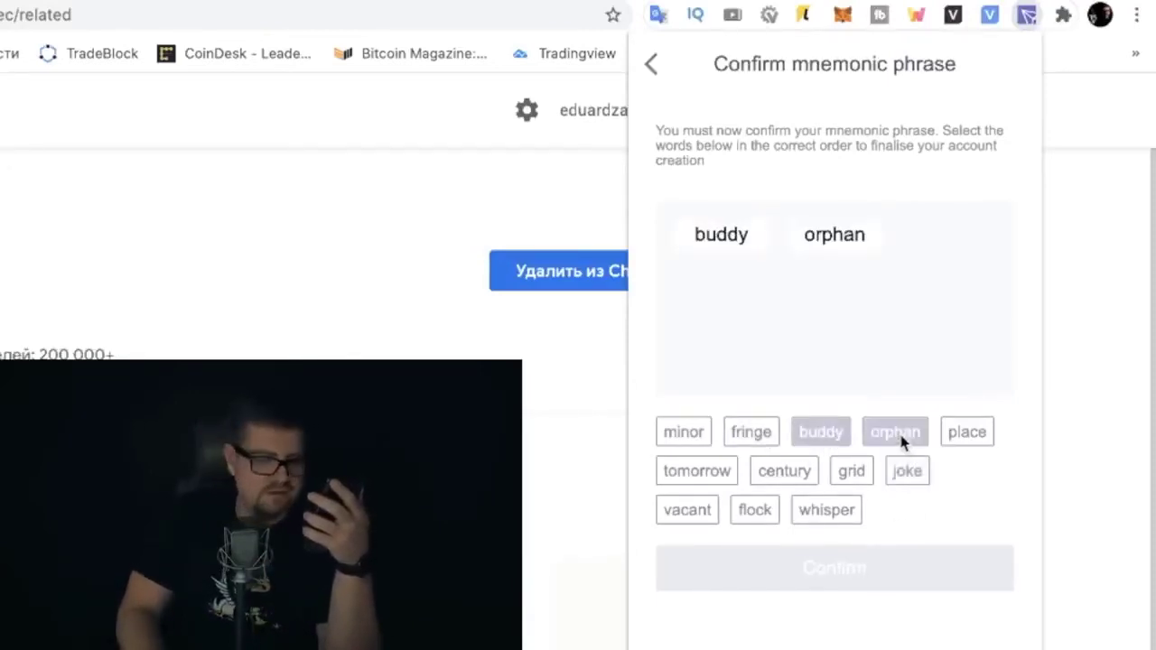
{"action": "left_click", "coordinate": [968, 436]}
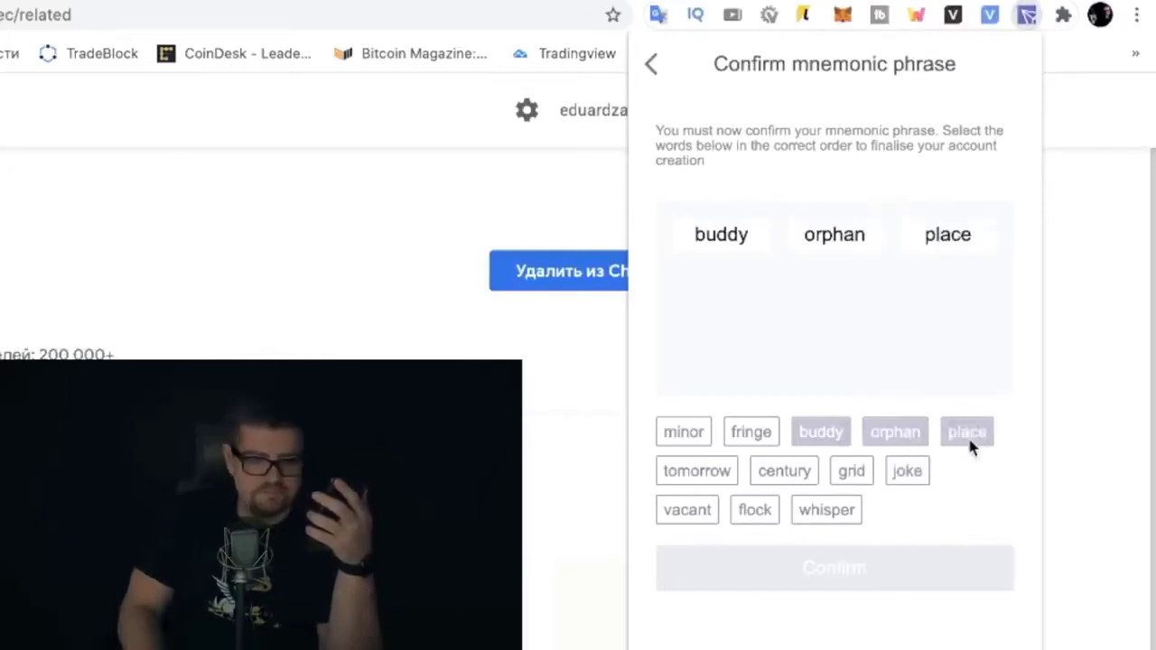
{"action": "left_click", "coordinate": [782, 472]}
{"action": "left_click", "coordinate": [687, 509]}
{"action": "left_click", "coordinate": [696, 470]}
{"action": "left_click", "coordinate": [825, 510]}
{"action": "left_click", "coordinate": [684, 432]}
{"action": "left_click", "coordinate": [751, 432]}
{"action": "left_click", "coordinate": [851, 471]}
{"action": "left_click", "coordinate": [907, 470]}
{"action": "left_click", "coordinate": [754, 510]}
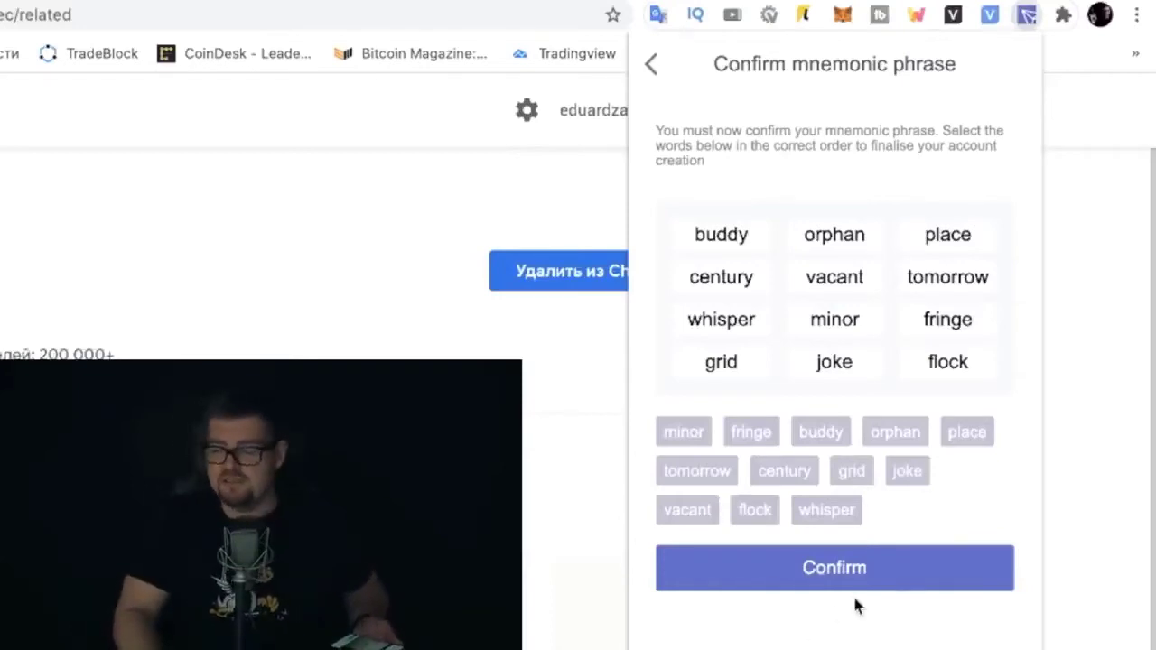
{"action": "left_click", "coordinate": [831, 576]}
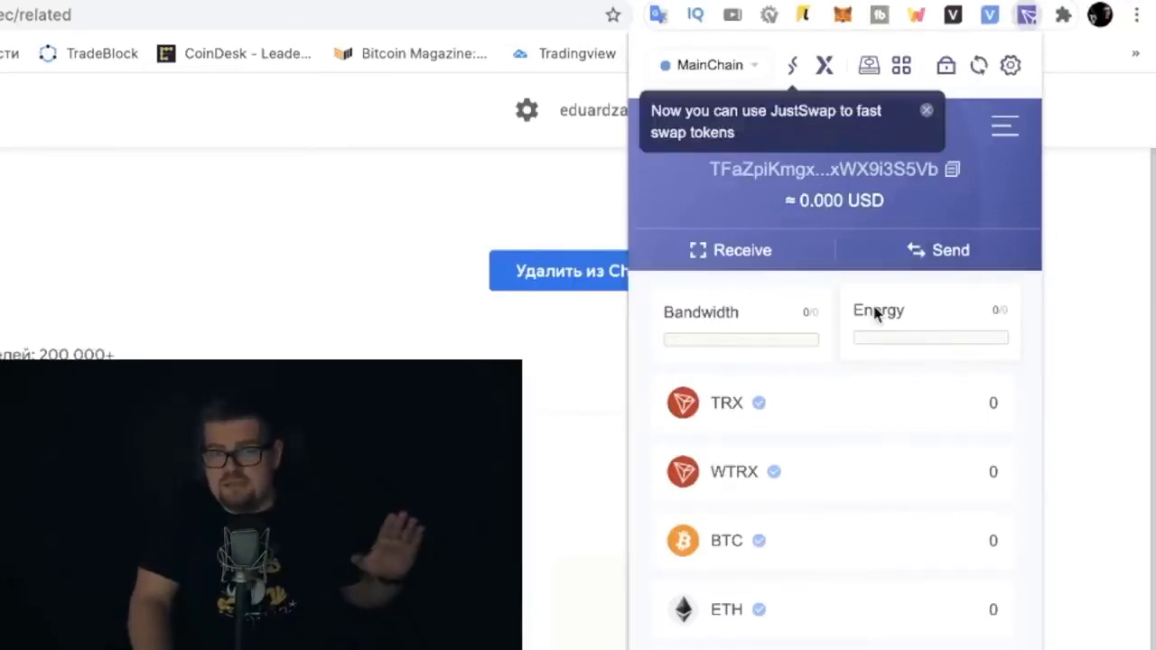
Check the TRX details, close the JustSwap tip, and copy the capital wallet's address
{"action": "left_click", "coordinate": [807, 399]}
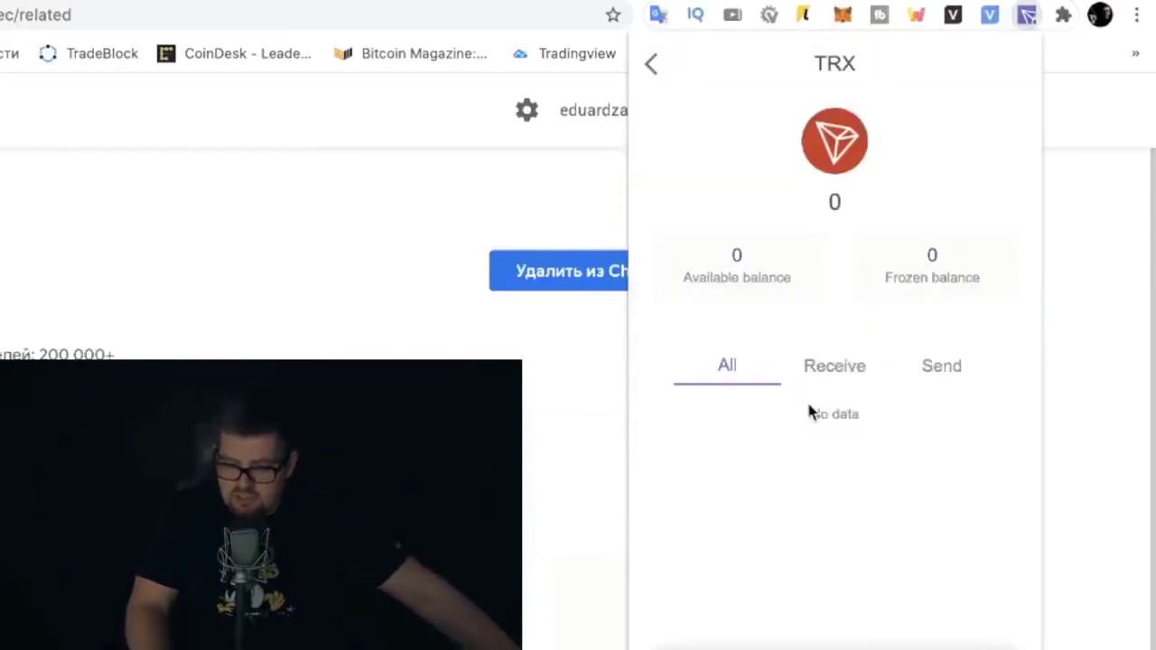
{"action": "left_click", "coordinate": [651, 65]}
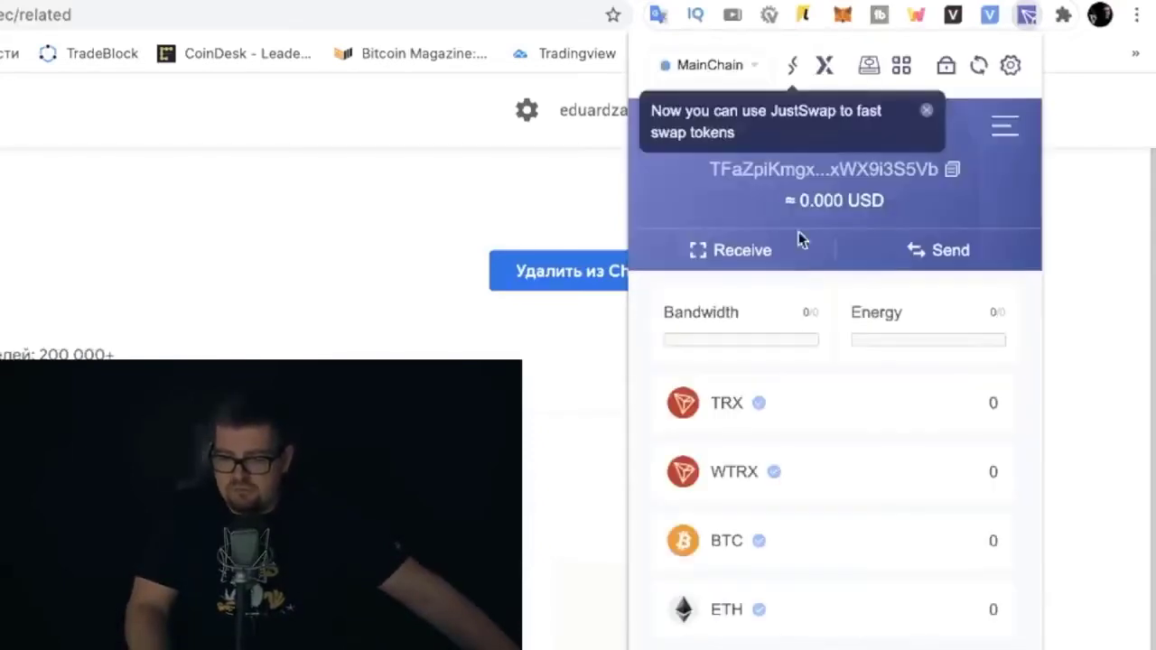
{"action": "left_click", "coordinate": [926, 112]}
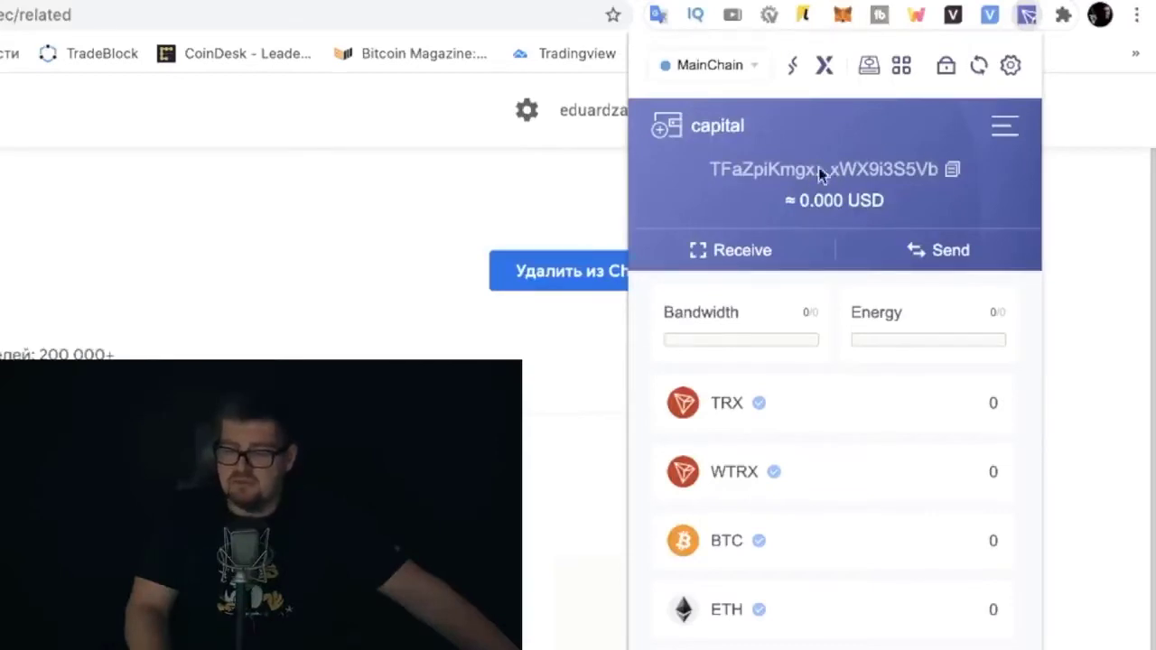
{"action": "left_click", "coordinate": [953, 171]}
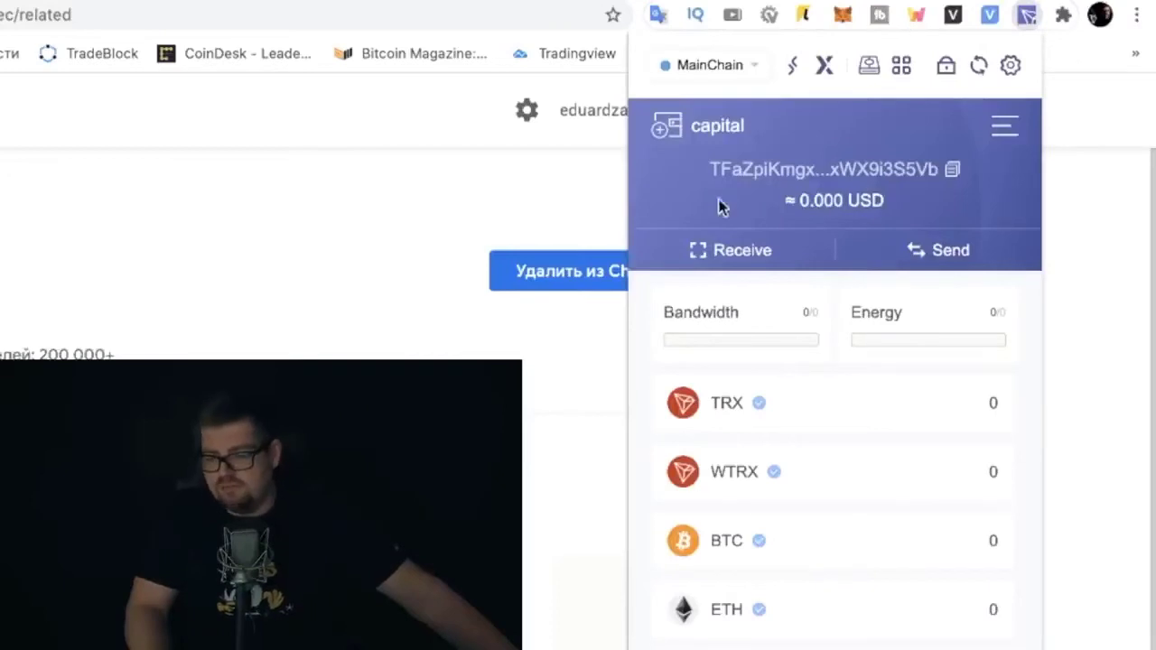
Copy the capital account's full address from the Receive page, then return to the wallet home
{"action": "left_click", "coordinate": [734, 254]}
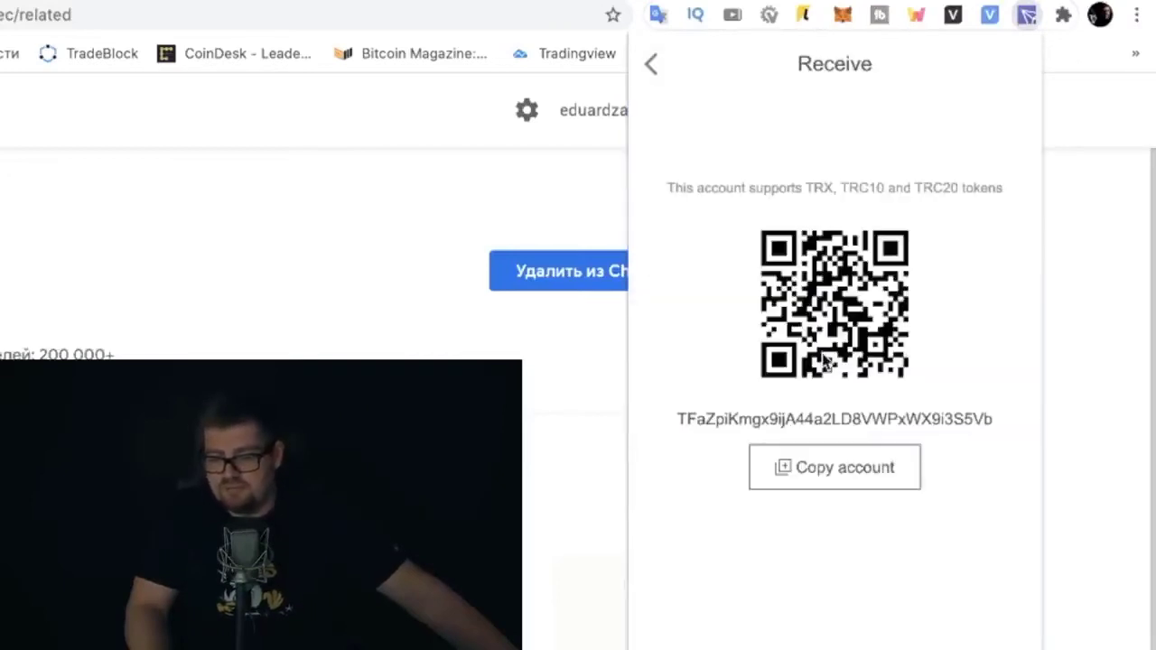
{"action": "left_click_drag", "start_coordinate": [681, 424], "coordinate": [1017, 431]}
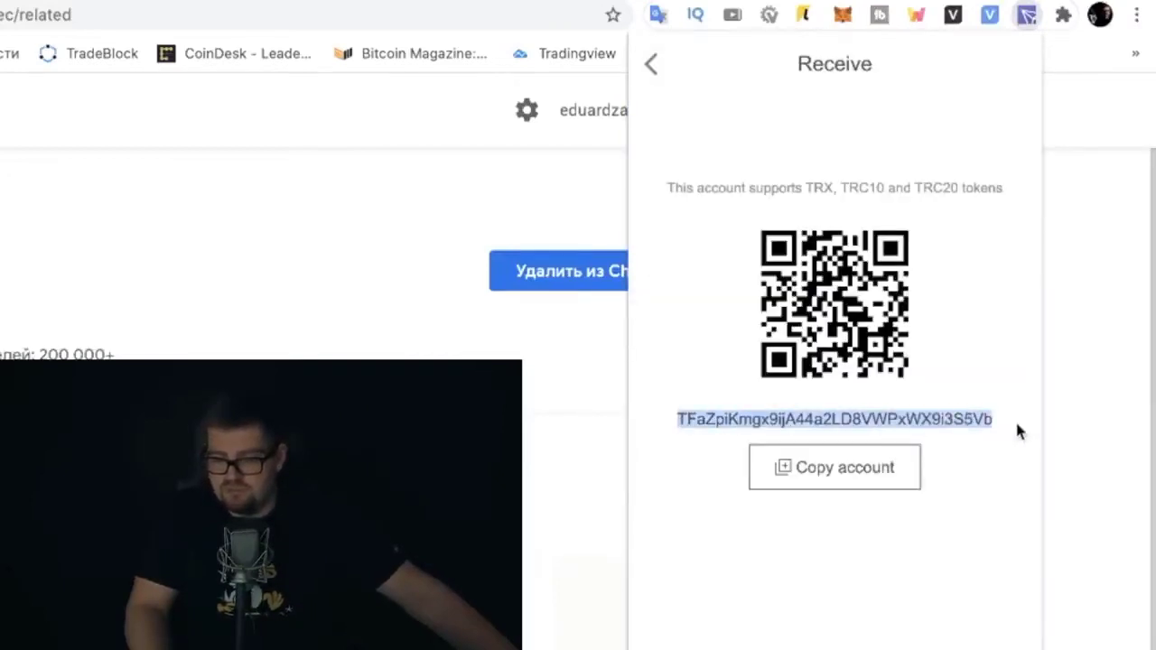
{"action": "right_click", "coordinate": [923, 423]}
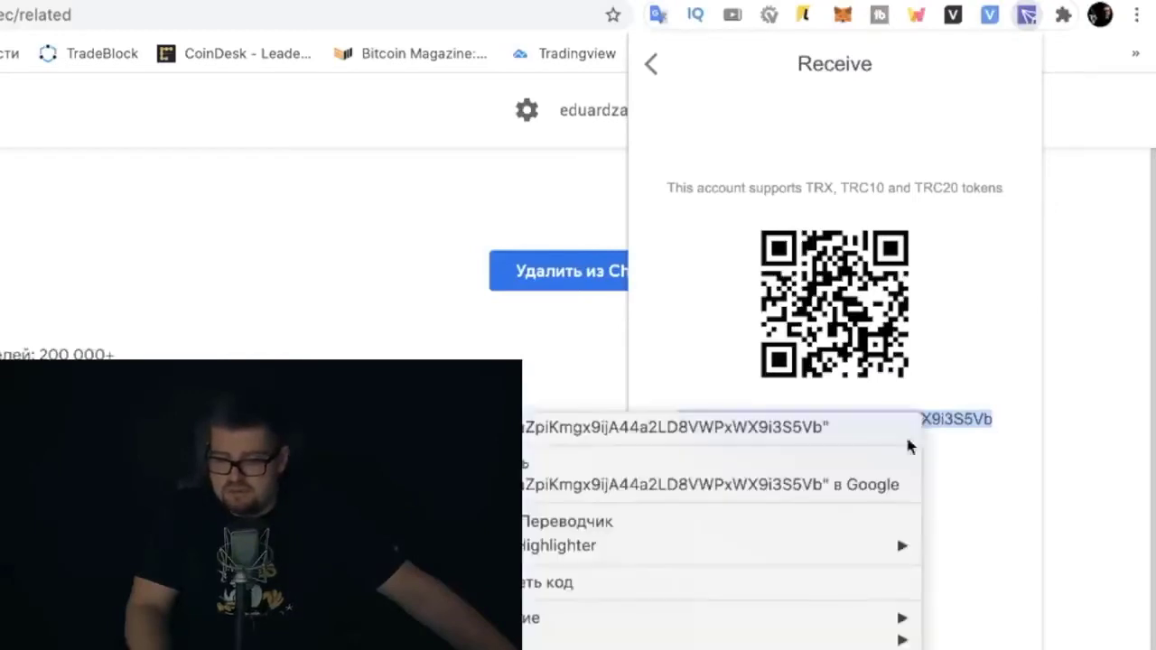
{"action": "left_click", "coordinate": [843, 467]}
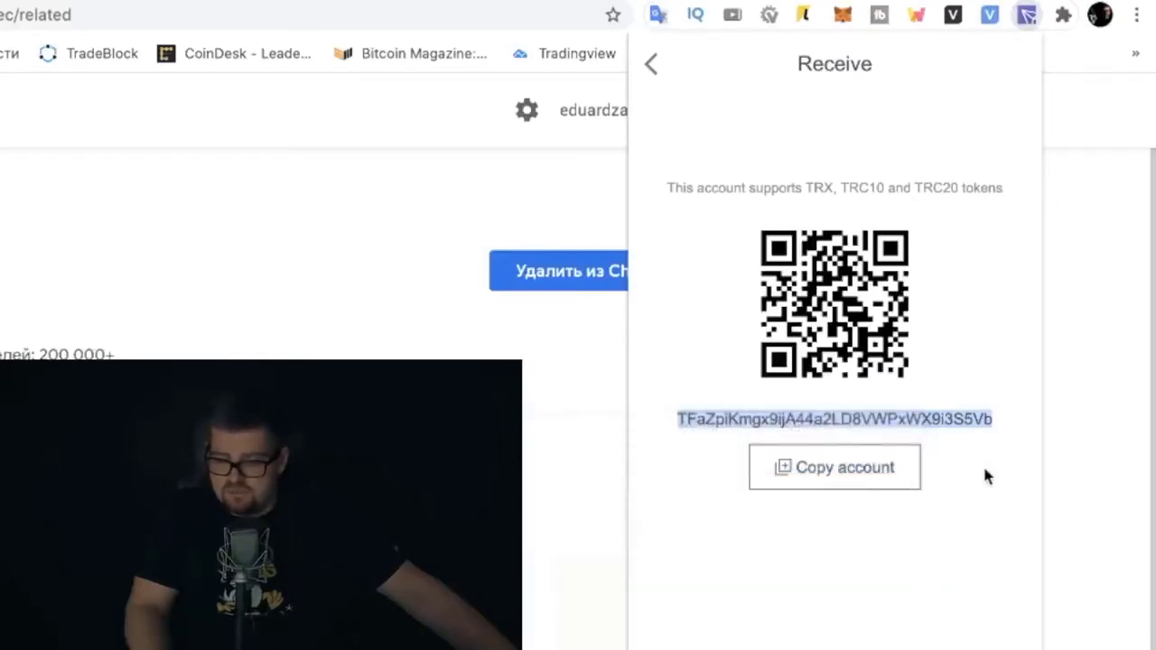
{"action": "left_click", "coordinate": [863, 463]}
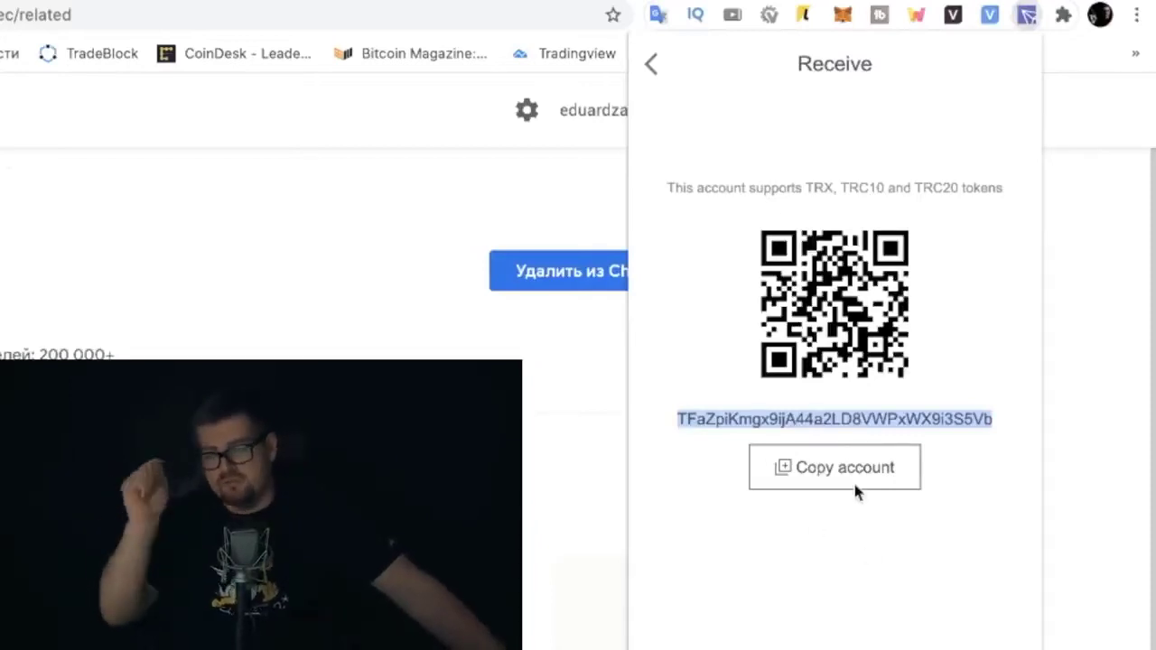
{"action": "left_click", "coordinate": [651, 65]}
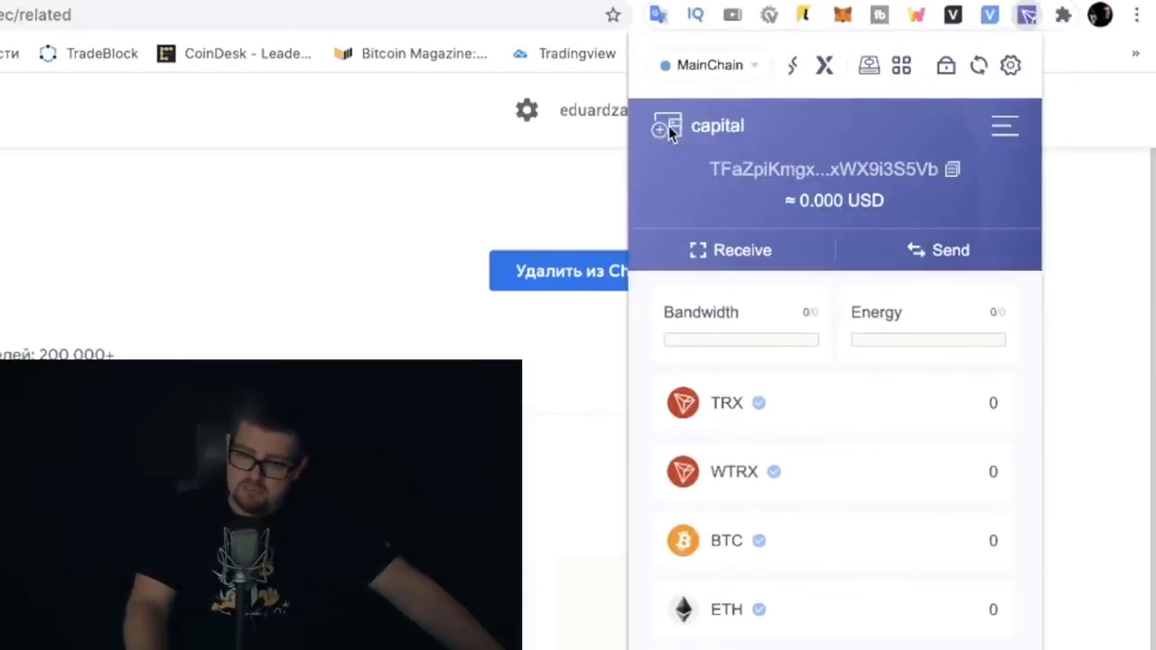
Open the account list panel showing only the capital account
{"action": "left_click", "coordinate": [669, 125]}
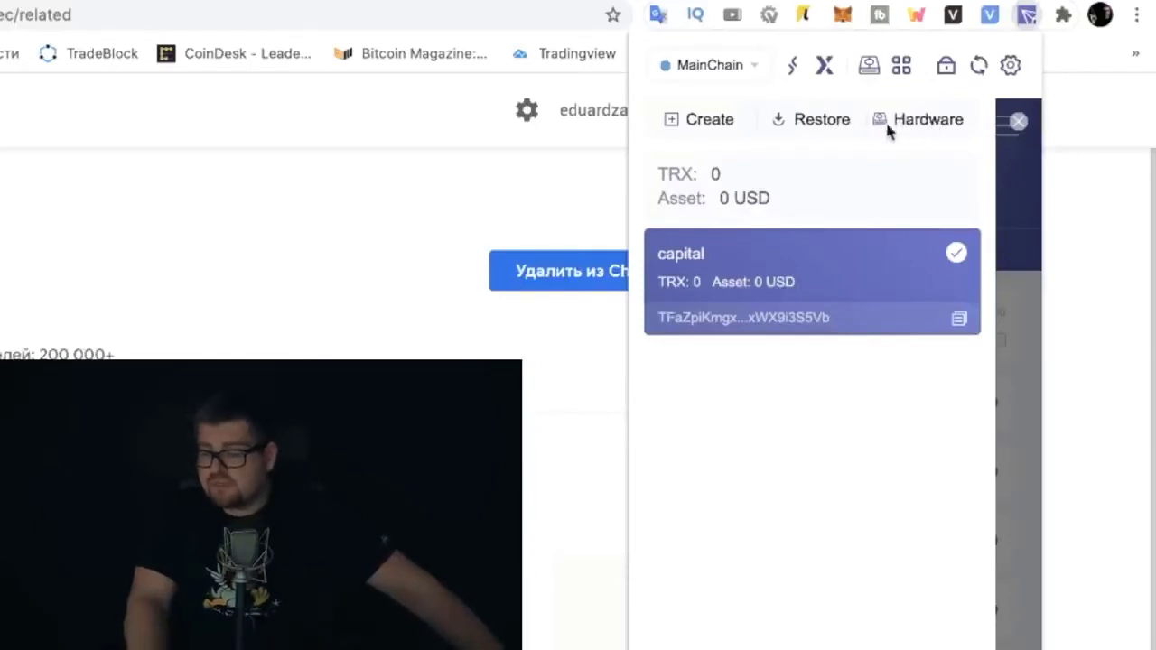
Create a second account named 'capital1' and show its new recovery phrase
{"action": "left_click", "coordinate": [707, 121]}
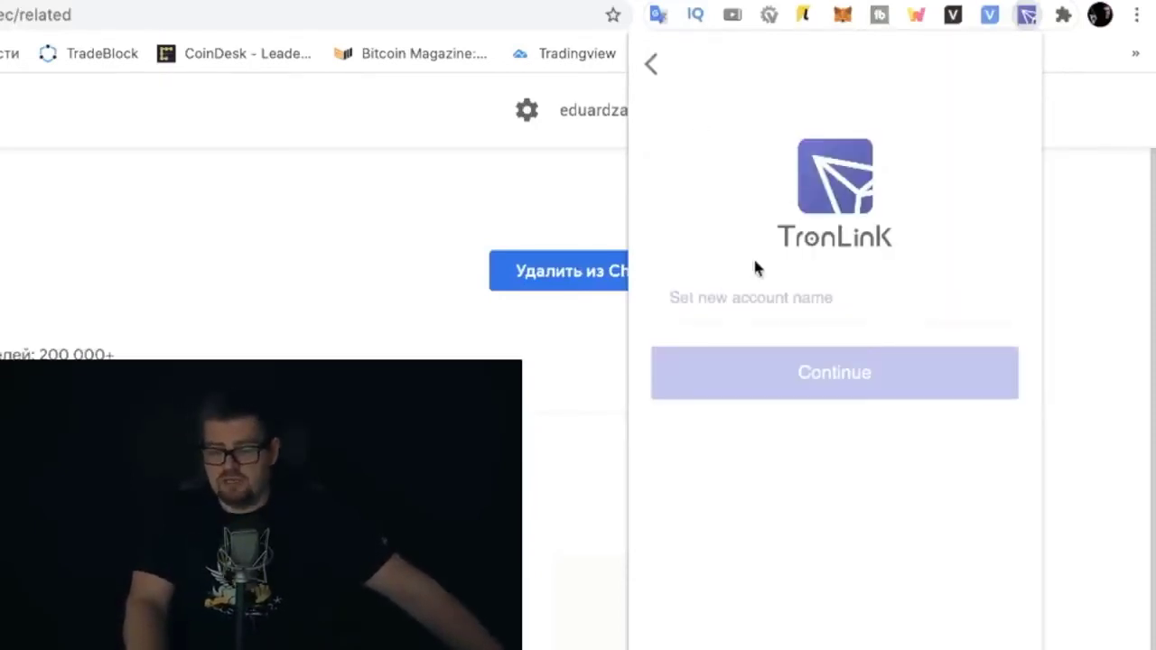
{"action": "left_click", "coordinate": [727, 296]}
{"action": "type", "text": "capital1"}
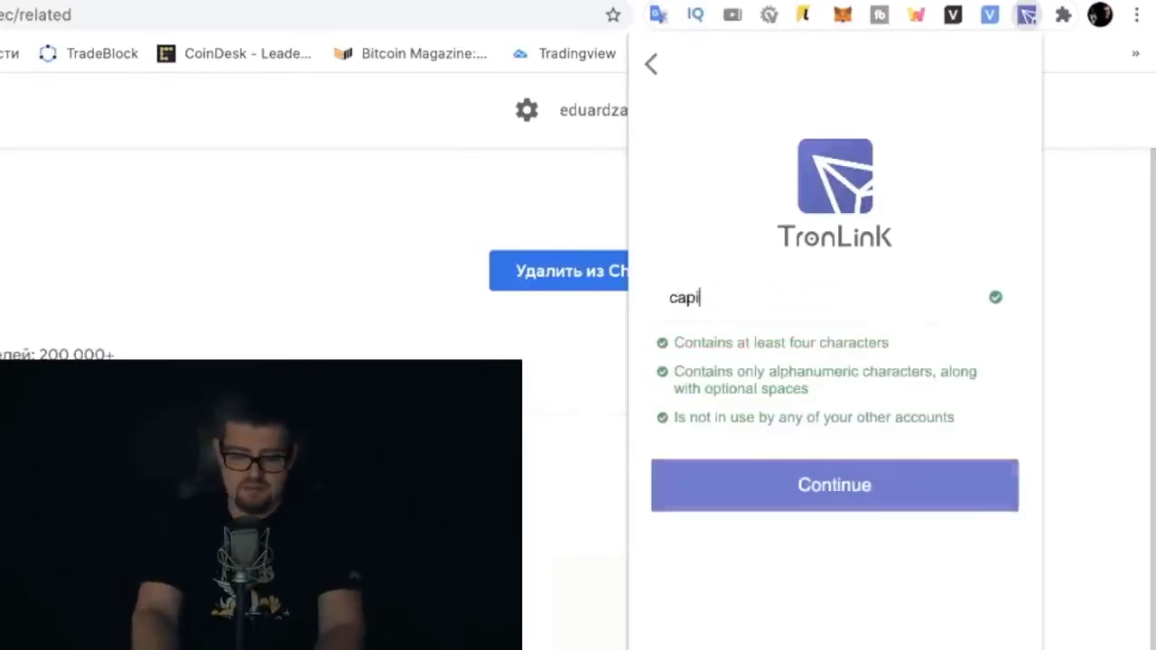
{"action": "left_click", "coordinate": [830, 497]}
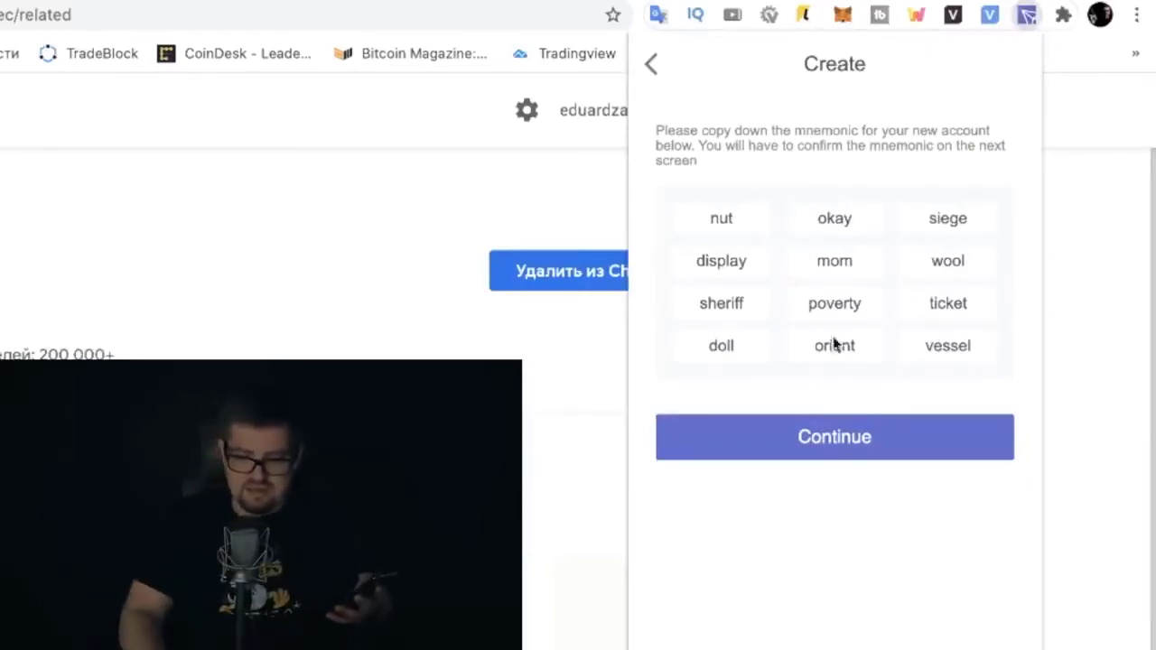
Select capital1's recovery words in the correct order and confirm to add the account
{"action": "left_click", "coordinate": [827, 441]}
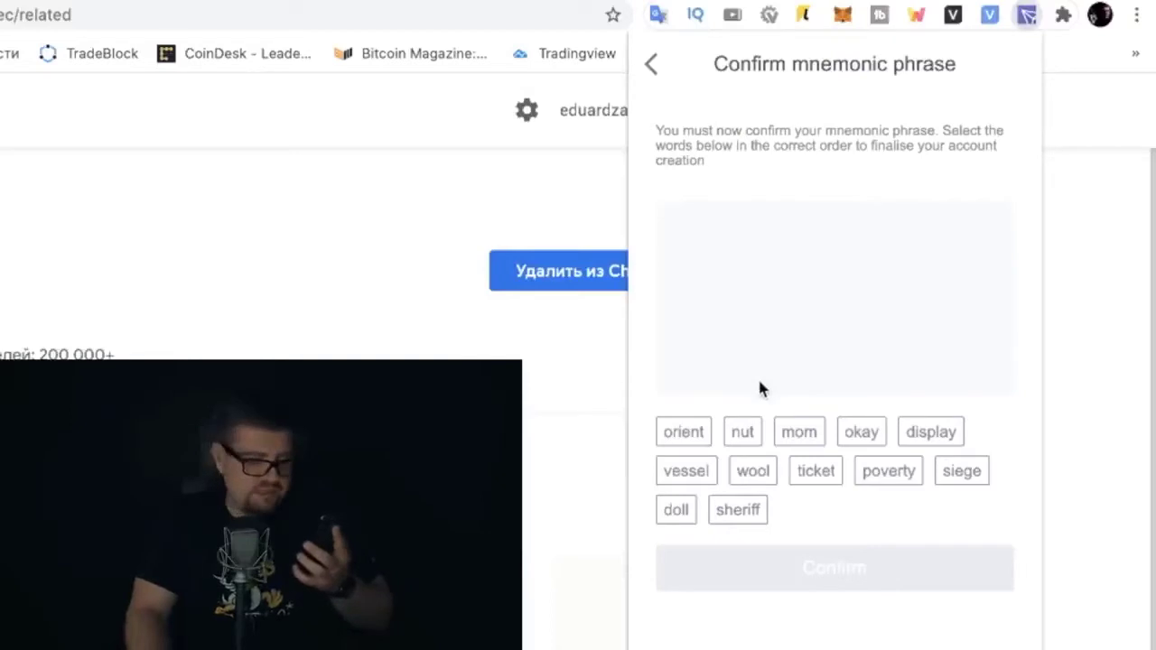
{"action": "left_click", "coordinate": [742, 432]}
{"action": "left_click", "coordinate": [861, 432]}
{"action": "left_click", "coordinate": [800, 432]}
{"action": "left_click", "coordinate": [753, 471]}
{"action": "left_click", "coordinate": [889, 470]}
{"action": "left_click", "coordinate": [816, 471]}
{"action": "left_click", "coordinate": [684, 432]}
{"action": "left_click", "coordinate": [687, 470]}
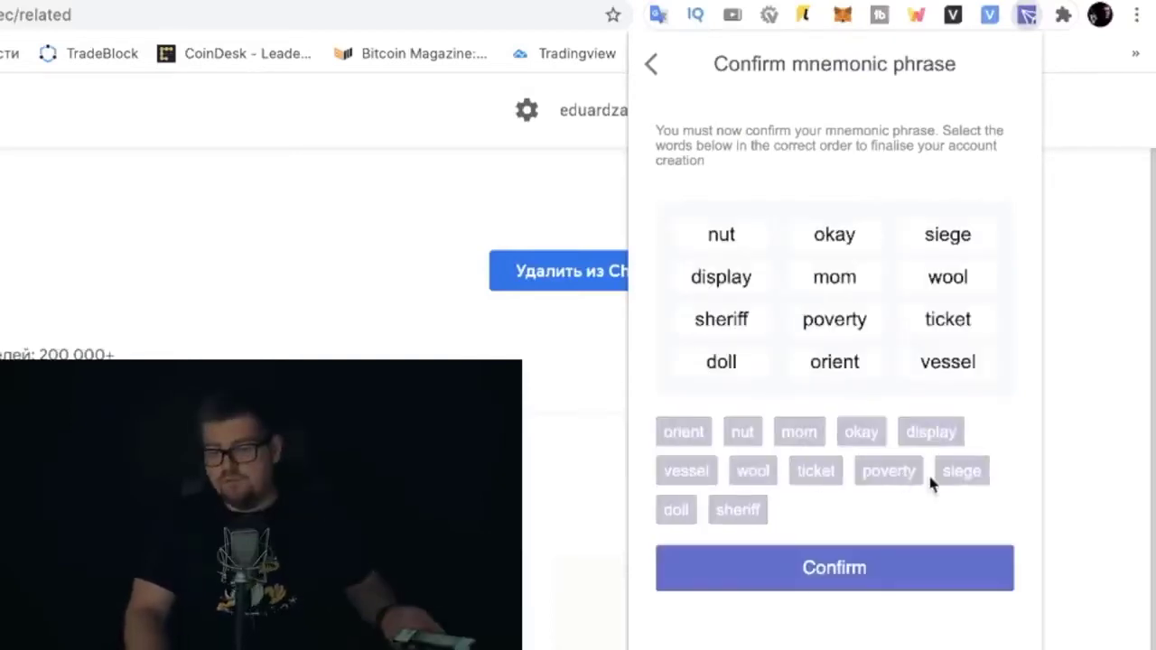
{"action": "left_click", "coordinate": [860, 580]}
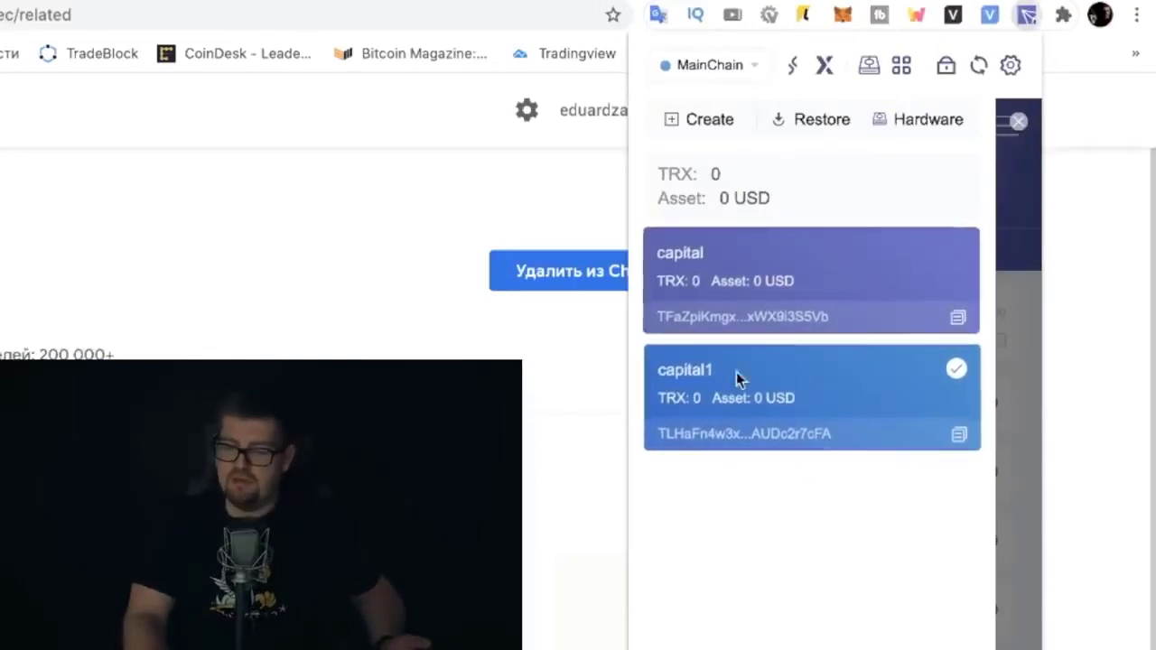
Switch between the capital and capital1 accounts, leave capital active, and close the list
{"action": "left_click", "coordinate": [794, 289]}
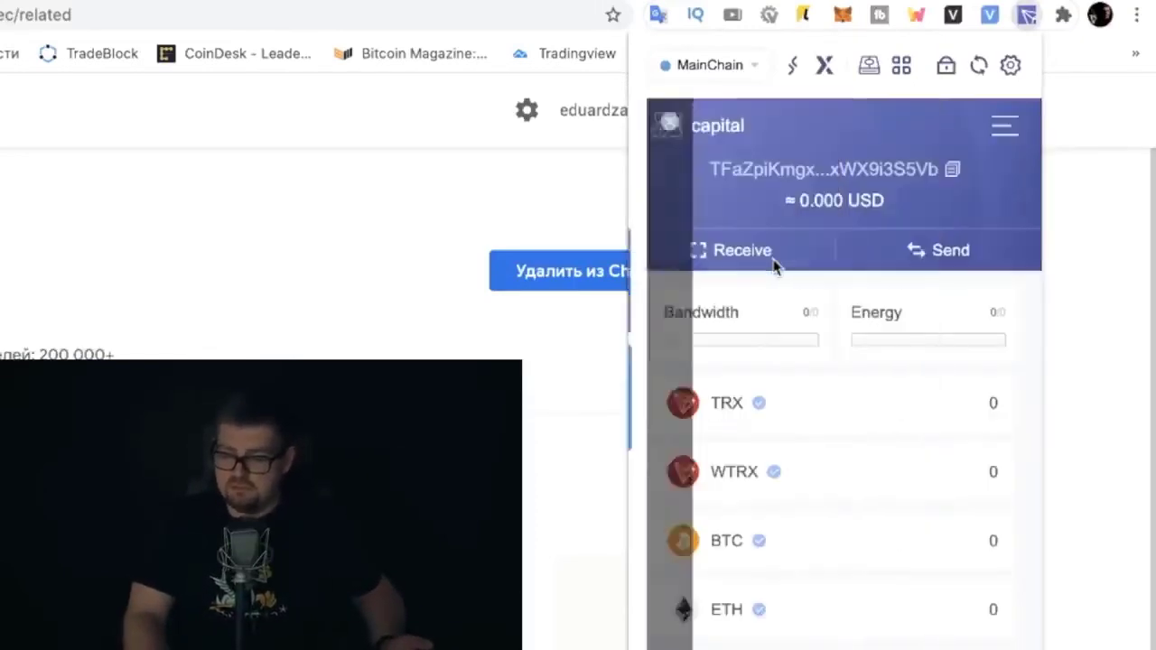
{"action": "left_click", "coordinate": [687, 126]}
{"action": "left_click", "coordinate": [795, 383]}
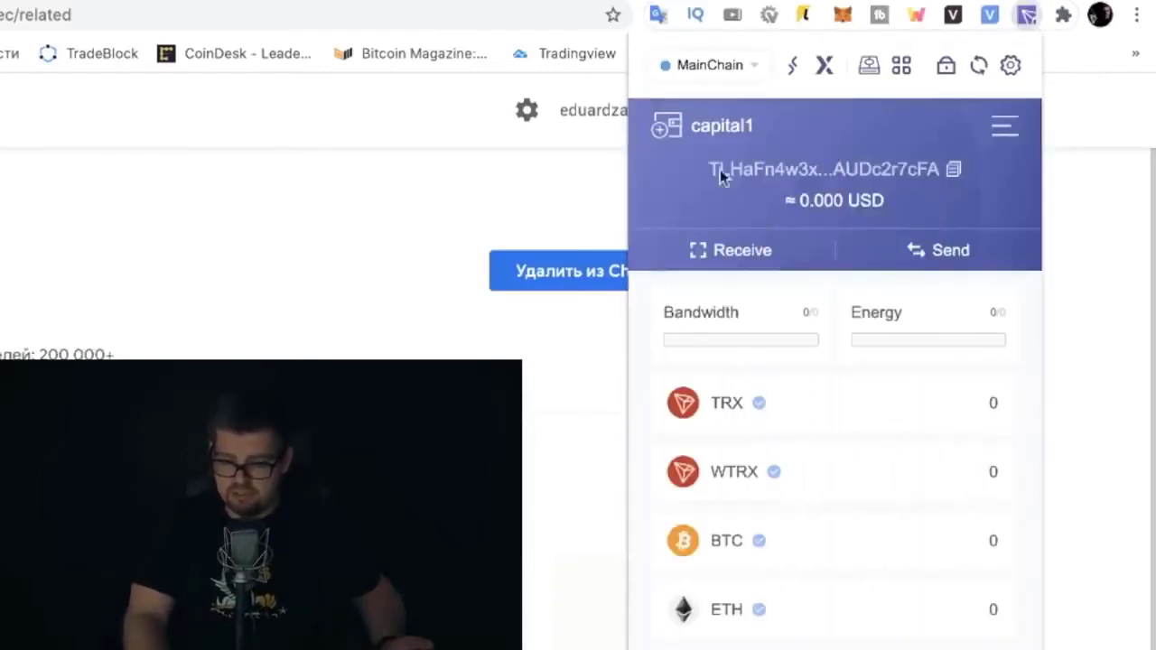
{"action": "left_click", "coordinate": [668, 126]}
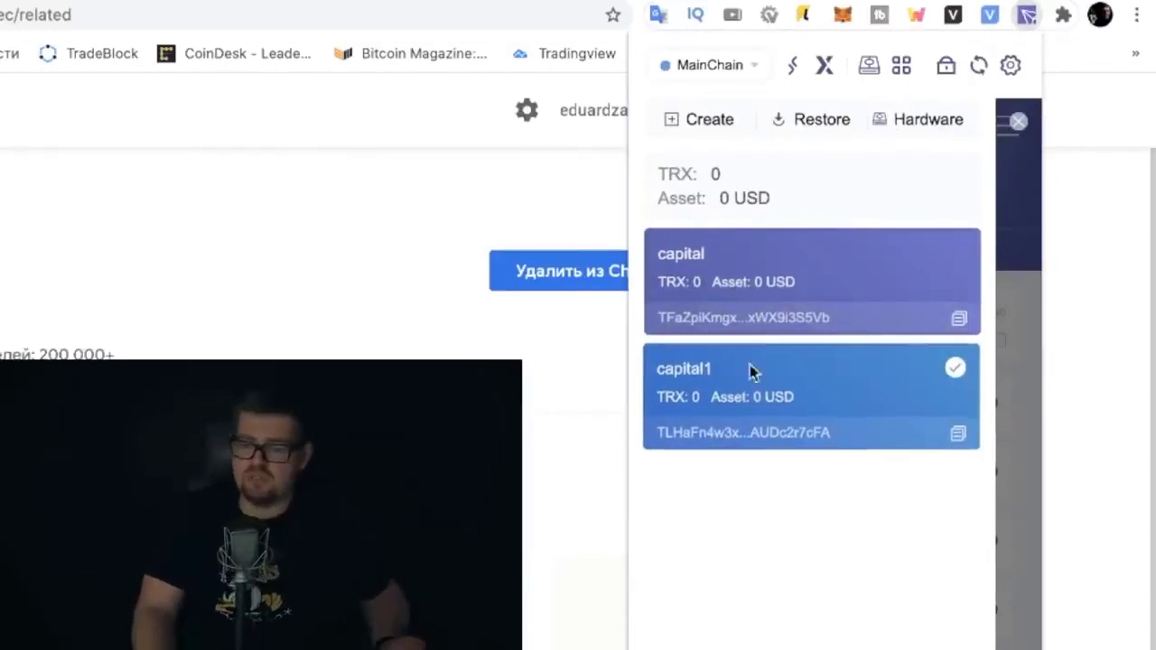
{"action": "left_click", "coordinate": [735, 267]}
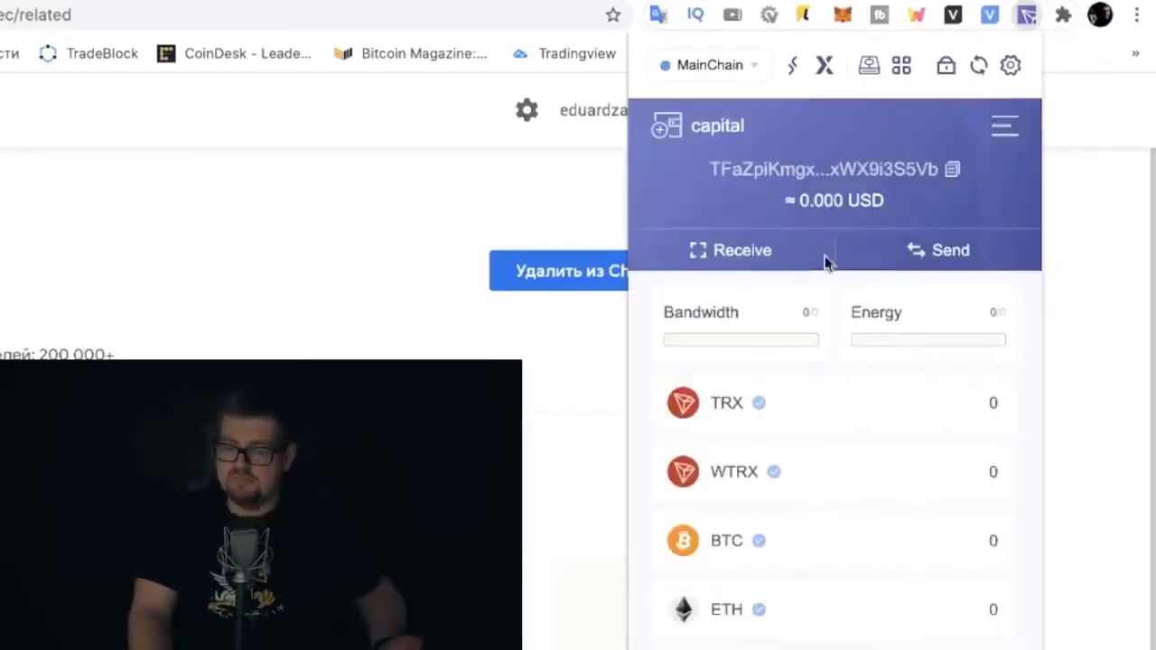
{"action": "left_click", "coordinate": [707, 132]}
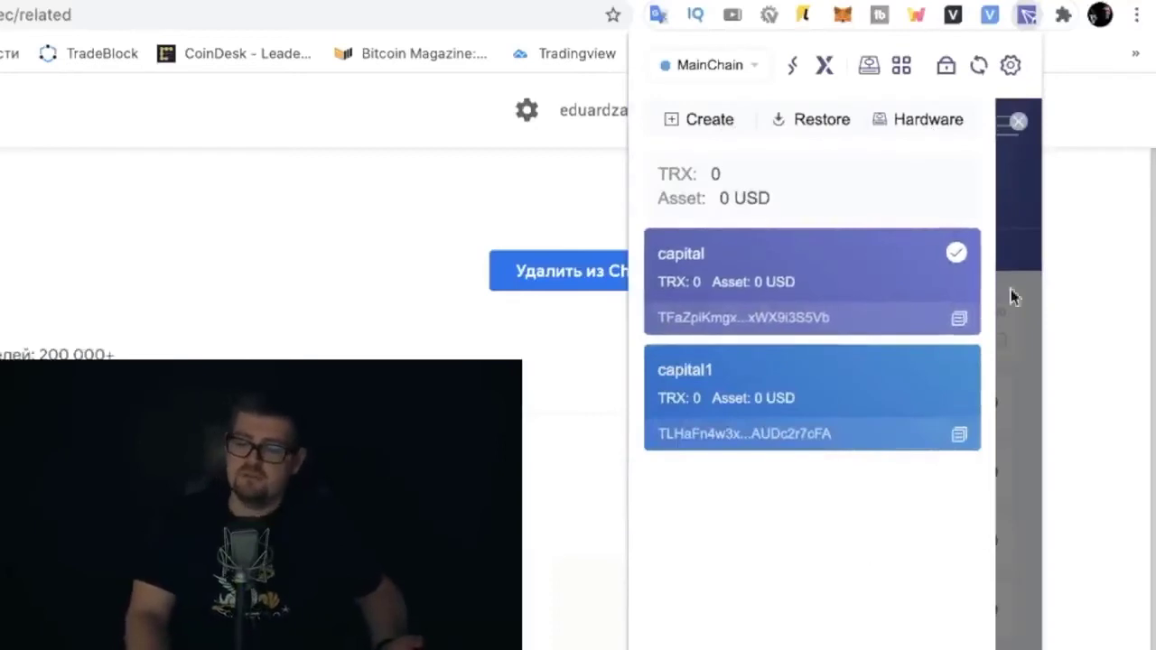
{"action": "left_click", "coordinate": [1018, 124]}
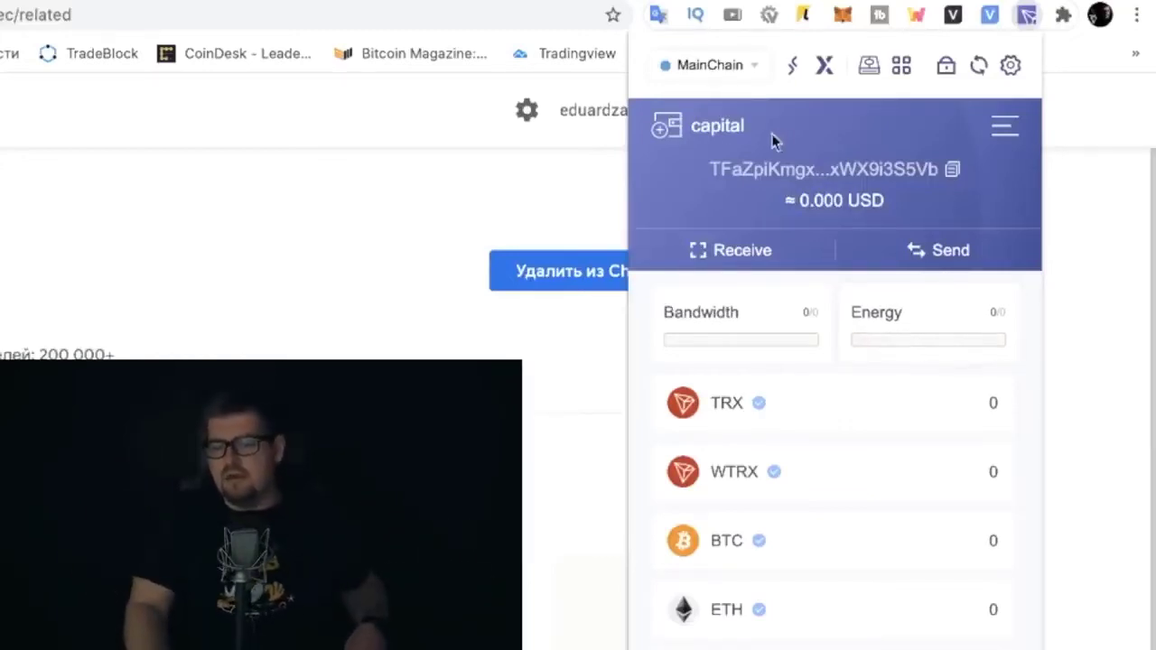
{"action": "left_click", "coordinate": [723, 129]}
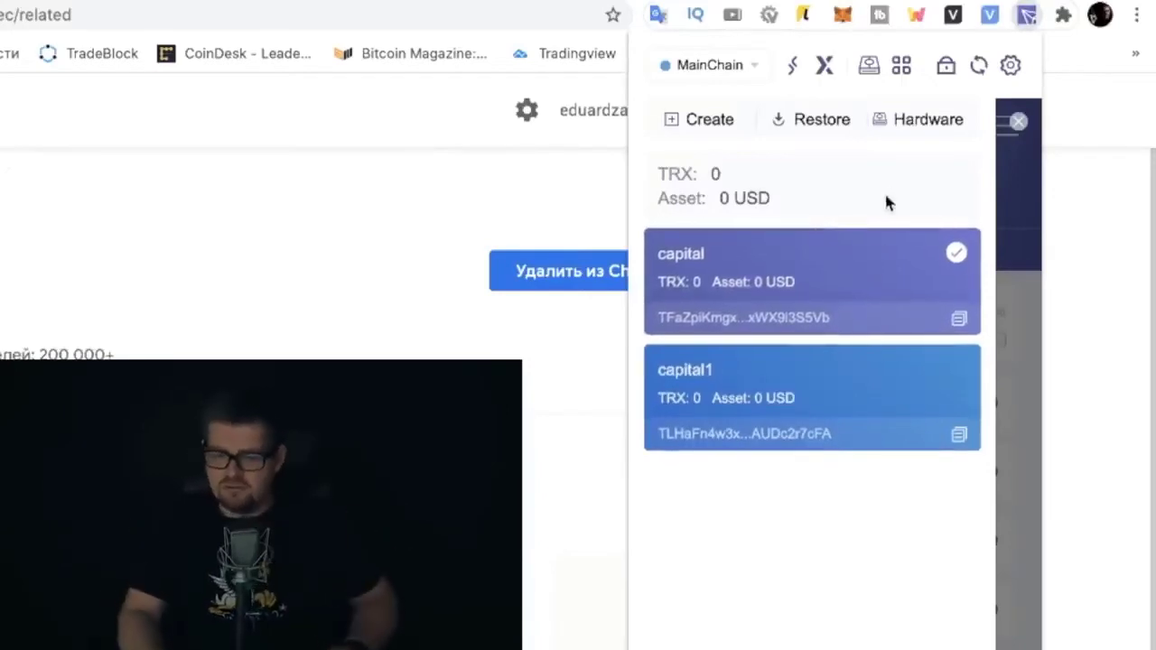
{"action": "left_click", "coordinate": [1018, 123]}
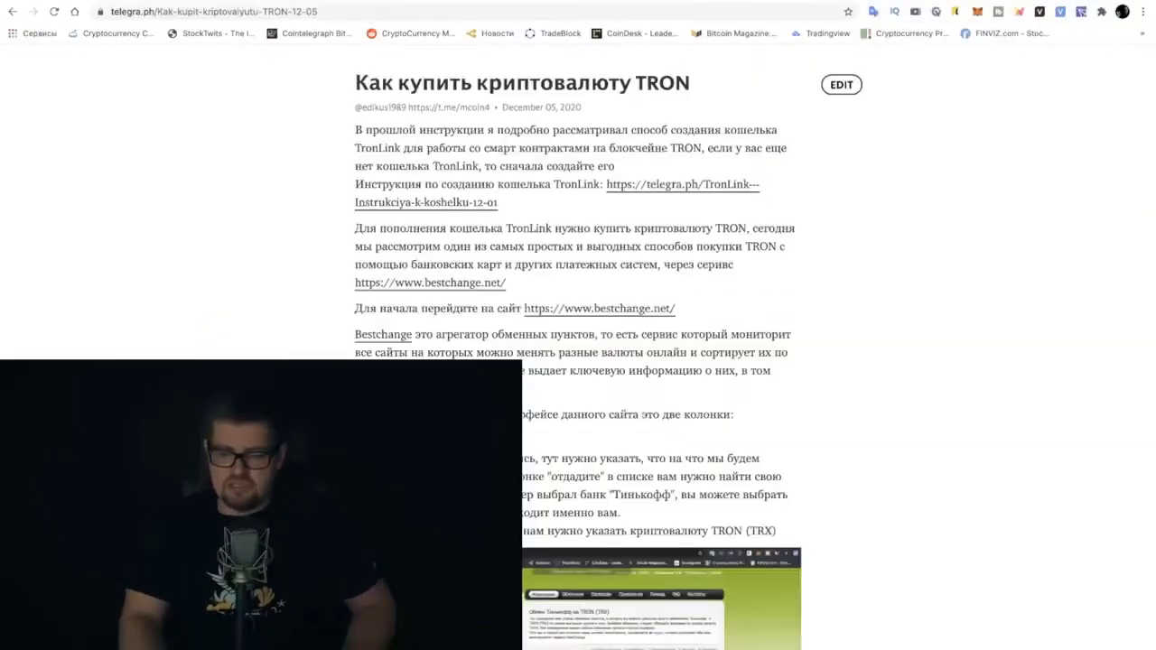
Scroll the Telegraph TRON guide to the BestChange exchanger instructions, then open a new tab
{"action": "scroll", "coordinate": [844, 431], "scroll_direction": "down", "scroll_amount": 6}
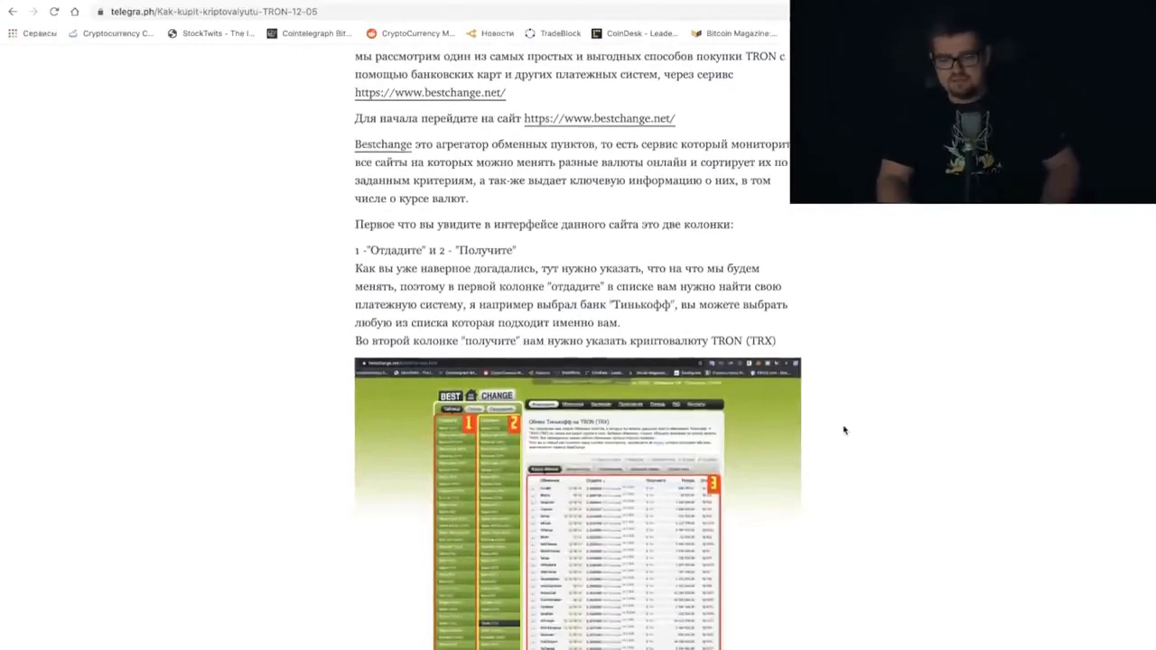
{"action": "scroll", "coordinate": [849, 310], "scroll_direction": "up", "scroll_amount": 3}
{"action": "scroll", "coordinate": [849, 310], "scroll_direction": "up", "scroll_amount": 3}
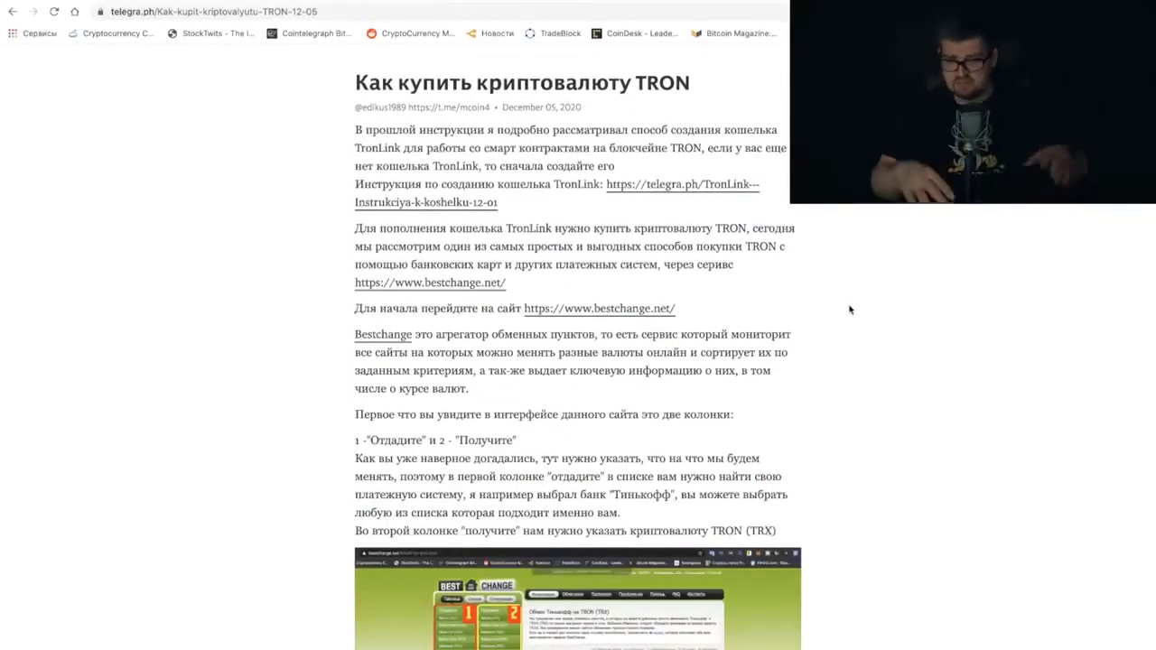
{"action": "scroll", "coordinate": [849, 310], "scroll_direction": "down", "scroll_amount": 2}
{"action": "scroll", "coordinate": [849, 310], "scroll_direction": "down", "scroll_amount": 5}
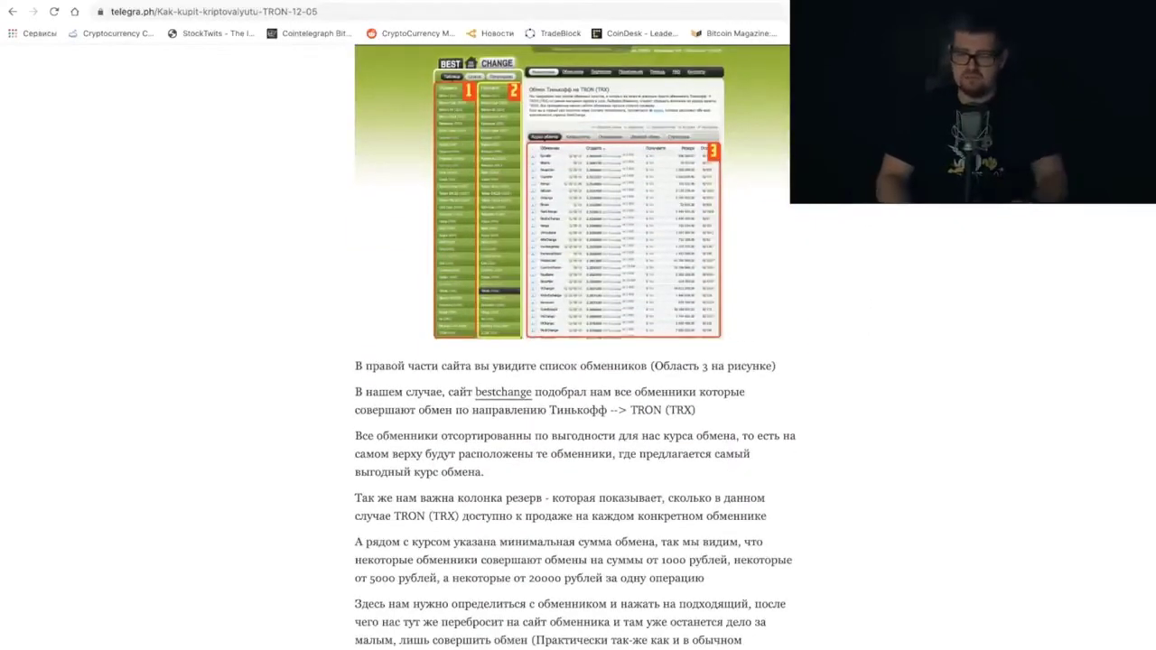
{"action": "key", "text": "ctrl+t"}
{"action": "type", "text": "bestchange.net"}
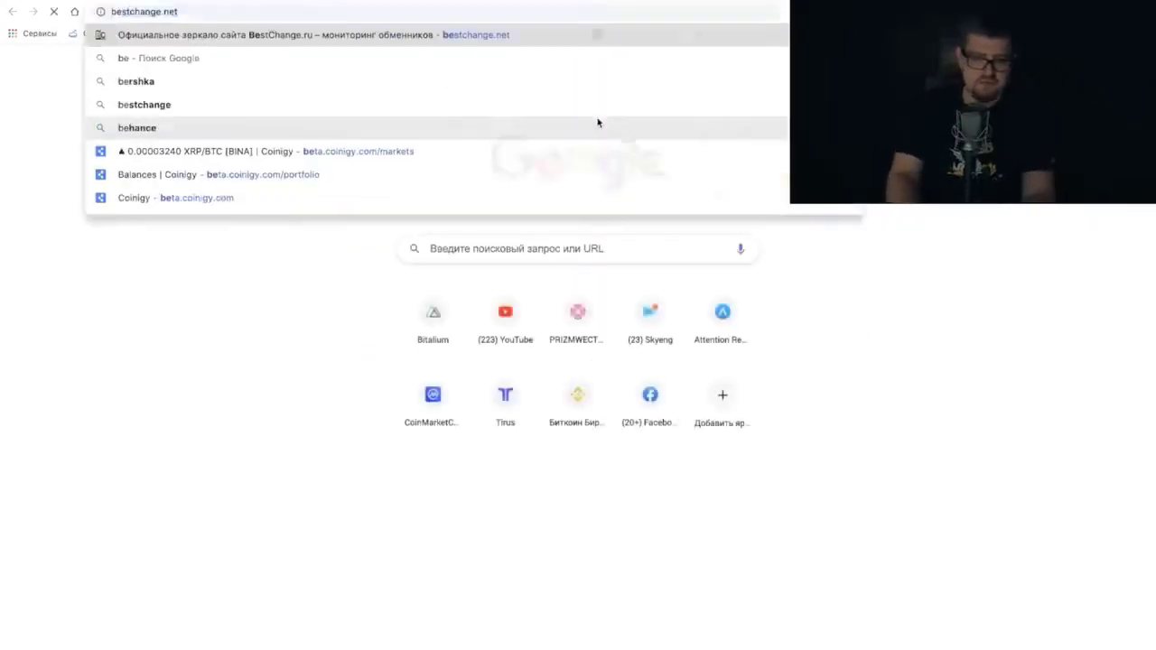
{"action": "key", "text": "Return"}
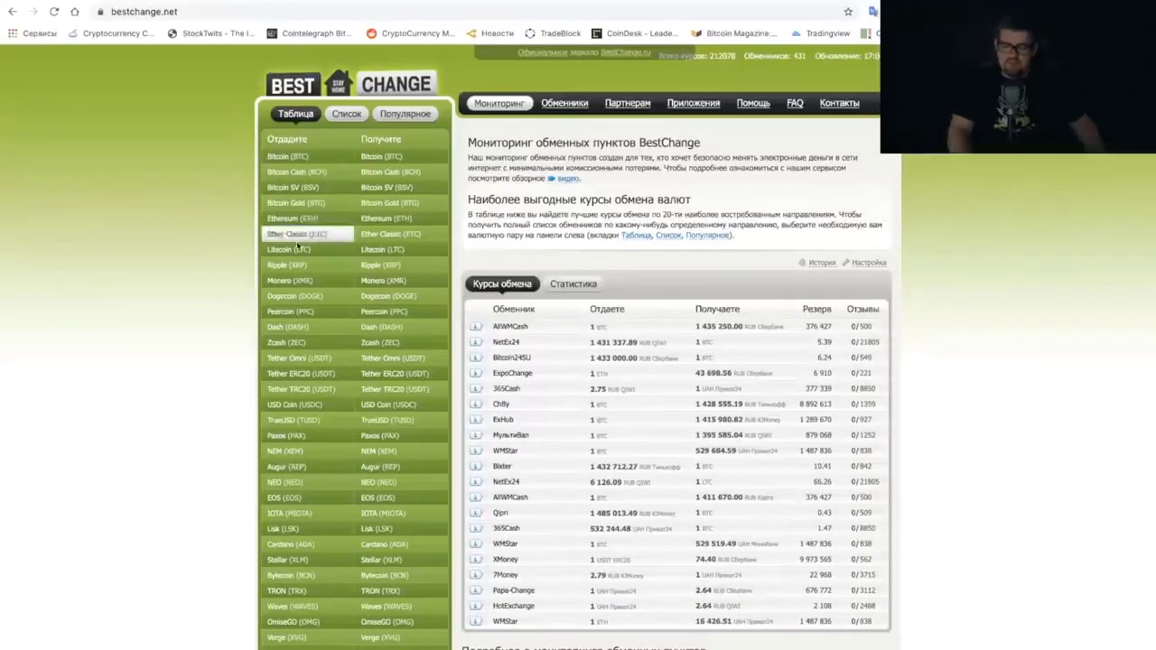
{"action": "scroll", "coordinate": [296, 253], "scroll_direction": "down", "scroll_amount": 10}
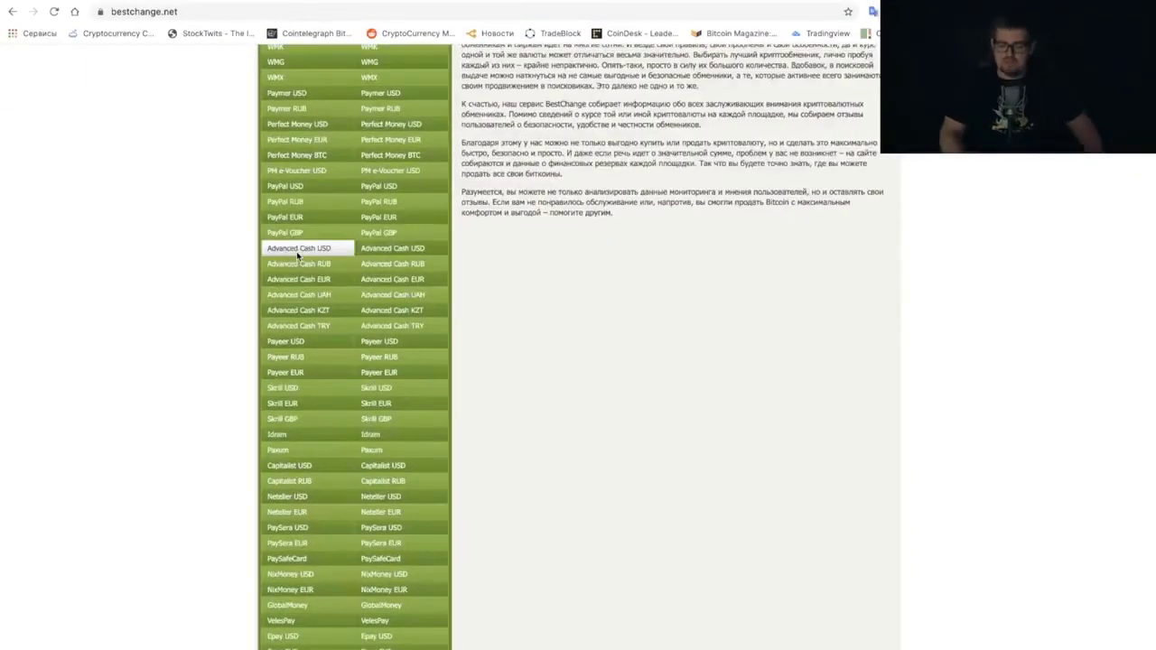
{"action": "scroll", "coordinate": [297, 253], "scroll_direction": "down", "scroll_amount": 5}
{"action": "scroll", "coordinate": [298, 151], "scroll_direction": "up", "scroll_amount": 15}
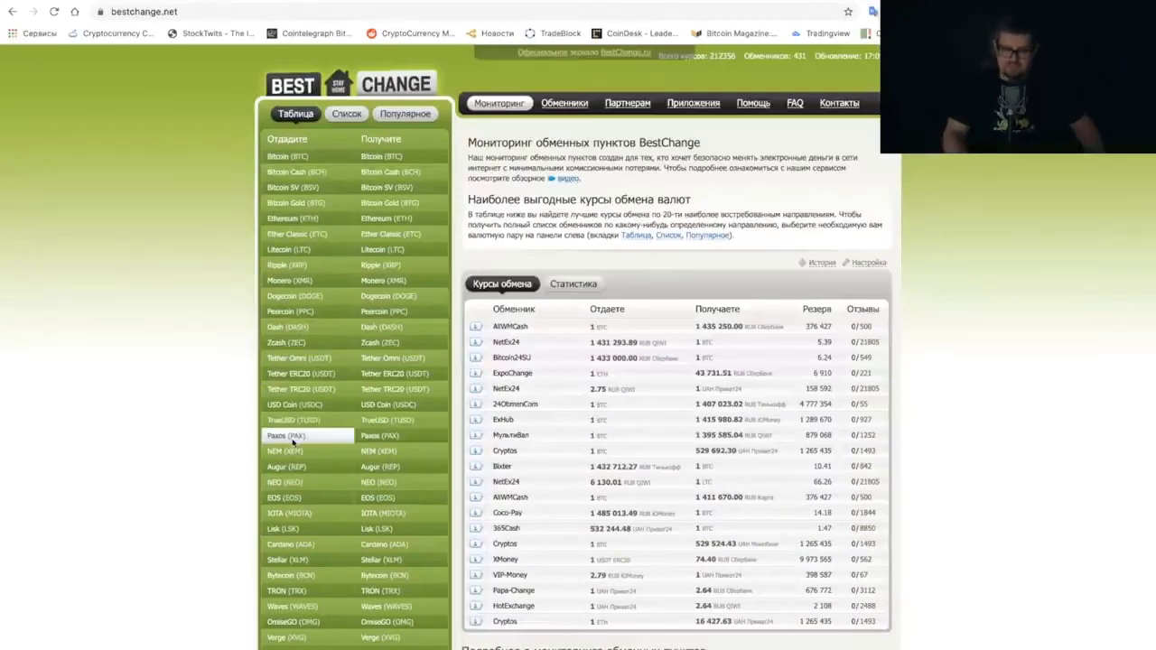
{"action": "scroll", "coordinate": [291, 473], "scroll_direction": "down", "scroll_amount": 4}
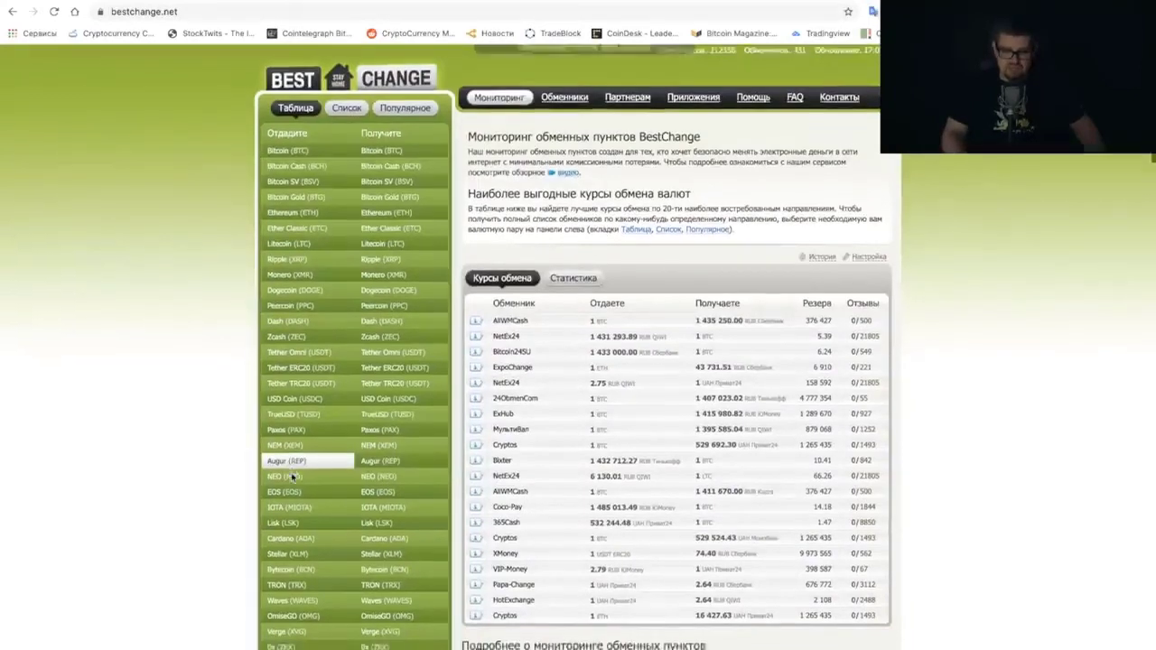
{"action": "scroll", "coordinate": [294, 476], "scroll_direction": "down", "scroll_amount": 2}
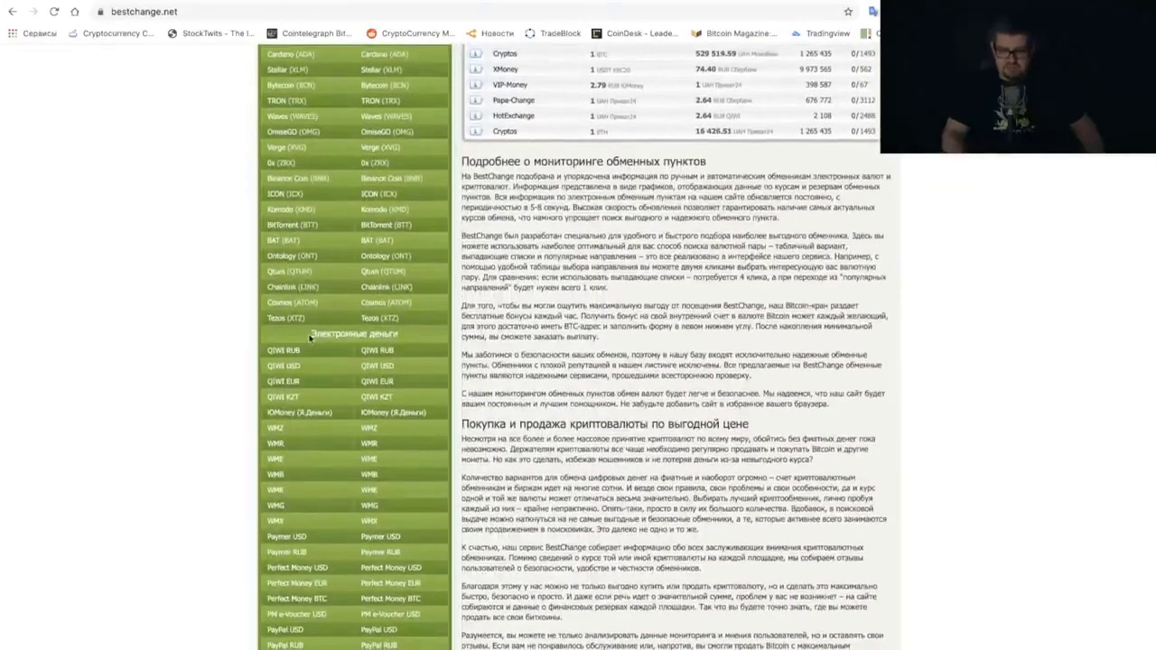
{"action": "scroll", "coordinate": [310, 461], "scroll_direction": "down", "scroll_amount": 2}
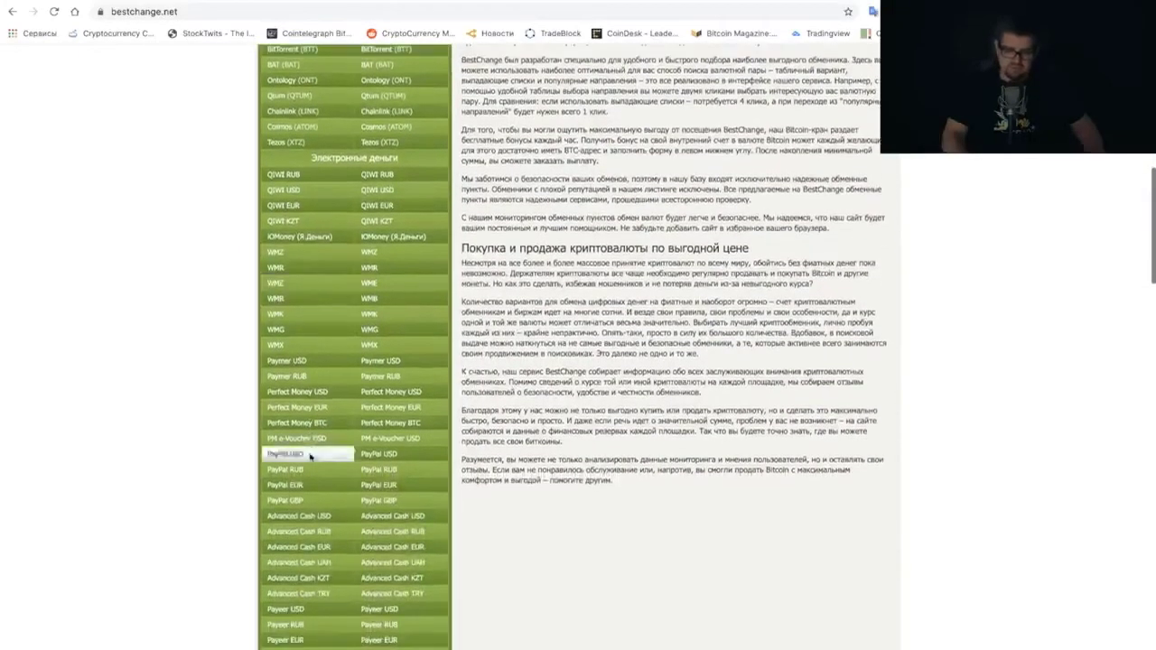
{"action": "scroll", "coordinate": [312, 372], "scroll_direction": "down", "scroll_amount": 2}
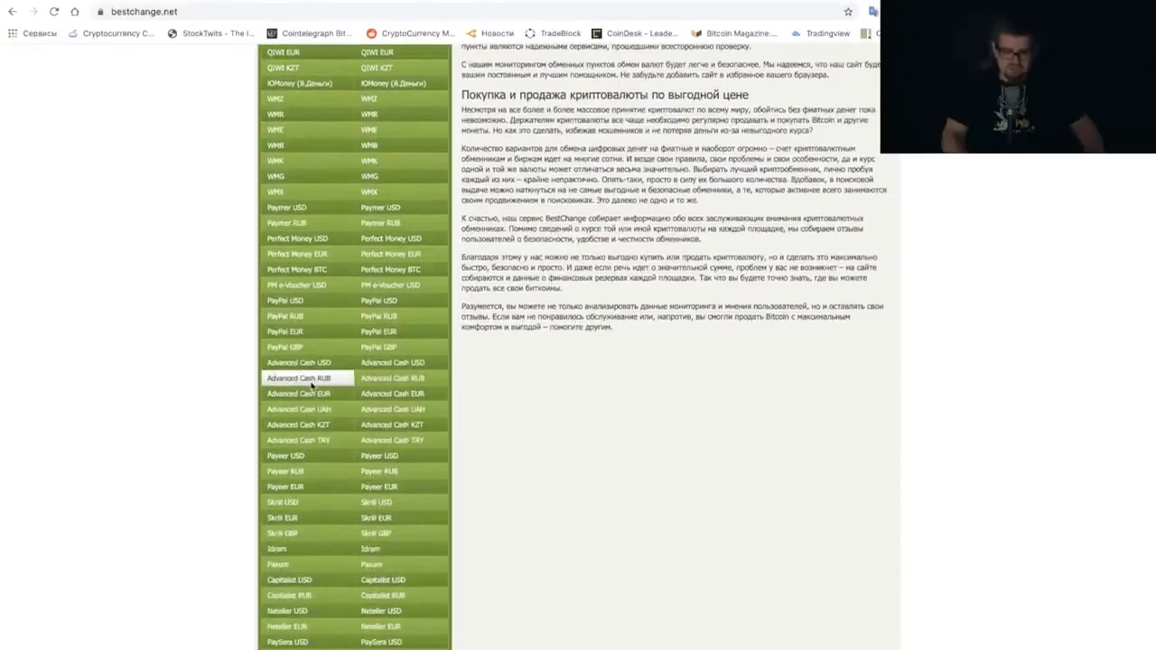
{"action": "scroll", "coordinate": [312, 386], "scroll_direction": "down", "scroll_amount": 2}
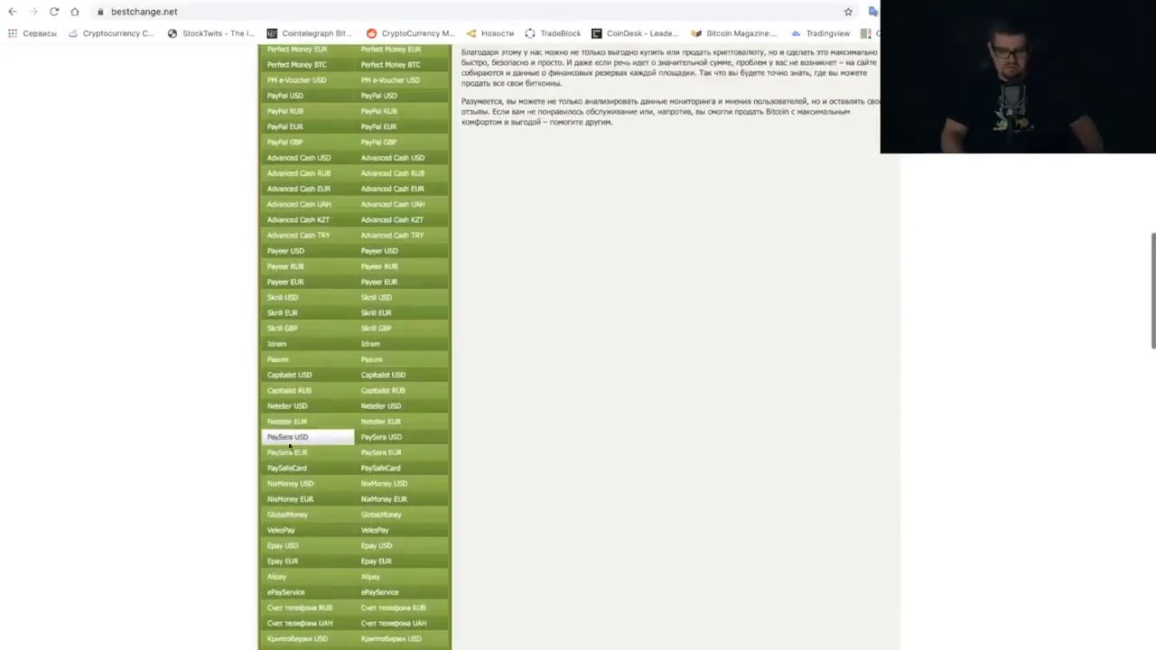
{"action": "scroll", "coordinate": [298, 407], "scroll_direction": "down", "scroll_amount": 2}
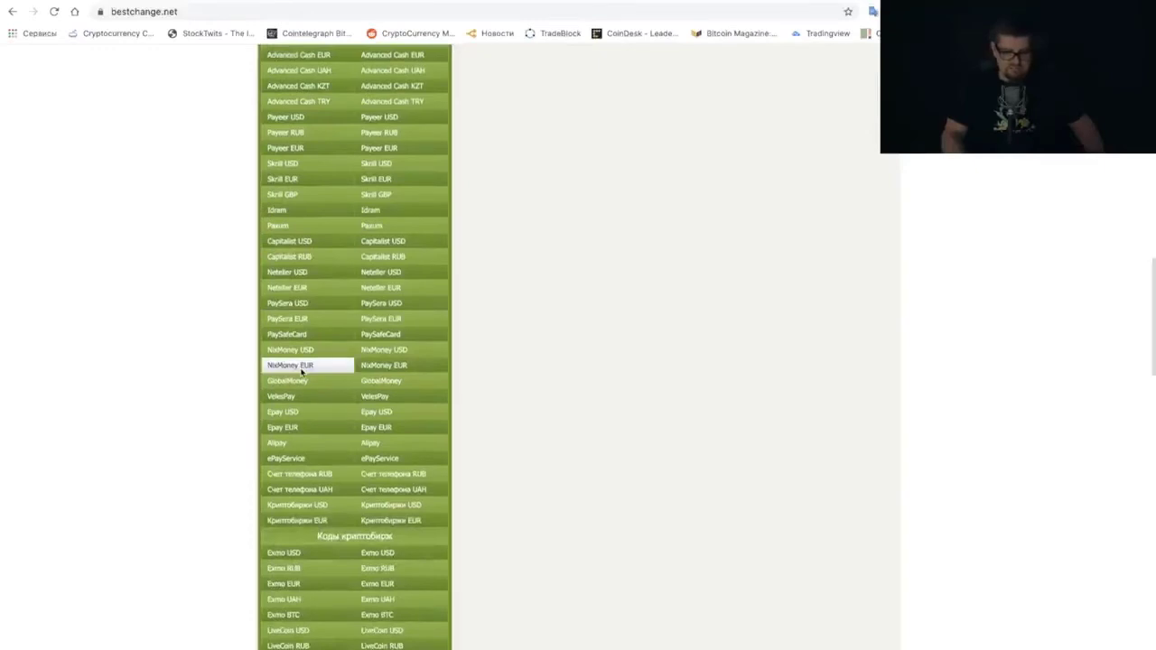
{"action": "scroll", "coordinate": [291, 537], "scroll_direction": "down", "scroll_amount": 4}
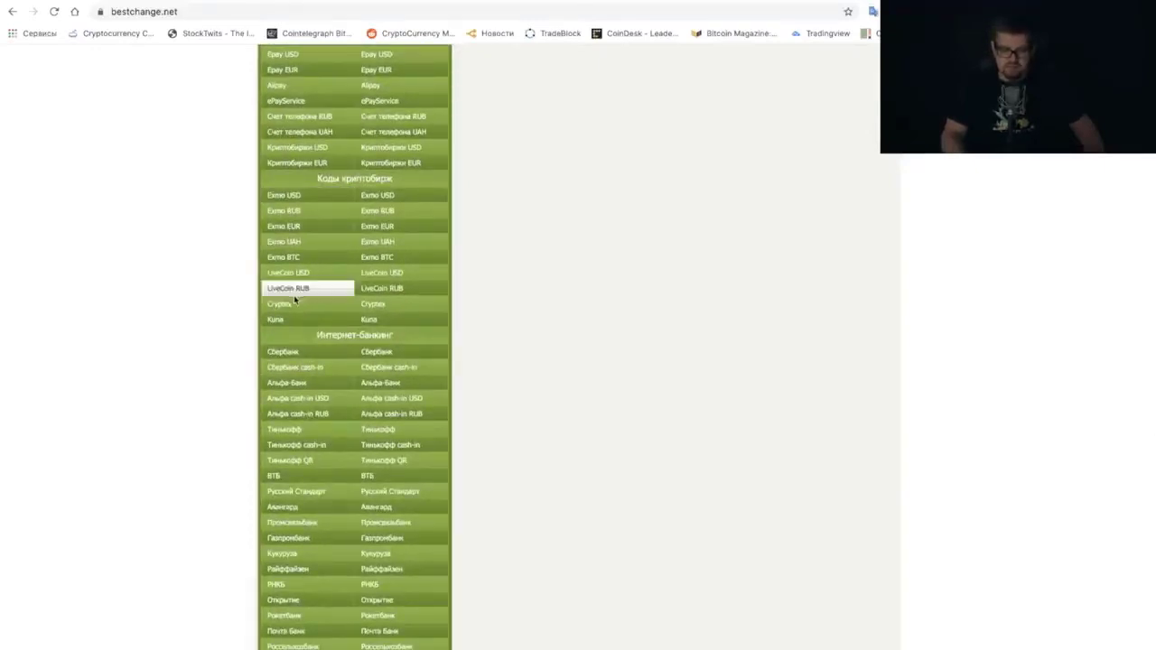
{"action": "scroll", "coordinate": [298, 395], "scroll_direction": "down", "scroll_amount": 1}
{"action": "scroll", "coordinate": [298, 395], "scroll_direction": "down", "scroll_amount": 2}
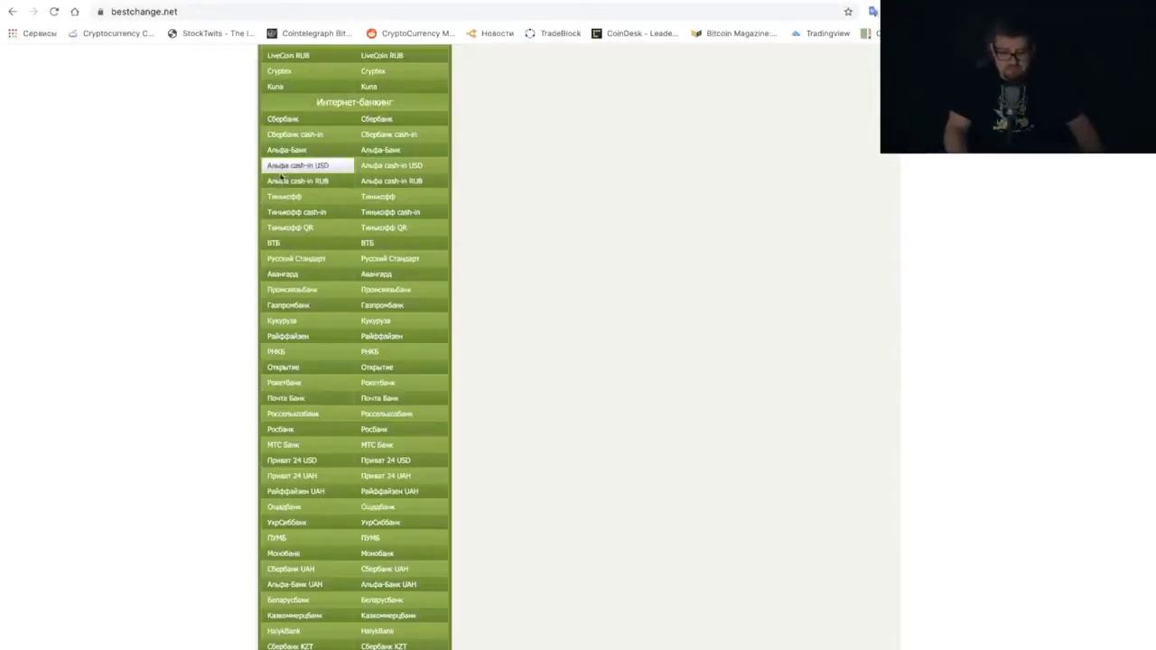
Select Тинькофф in BestChange's Отдадите column and browse the currency list
{"action": "left_click", "coordinate": [291, 198]}
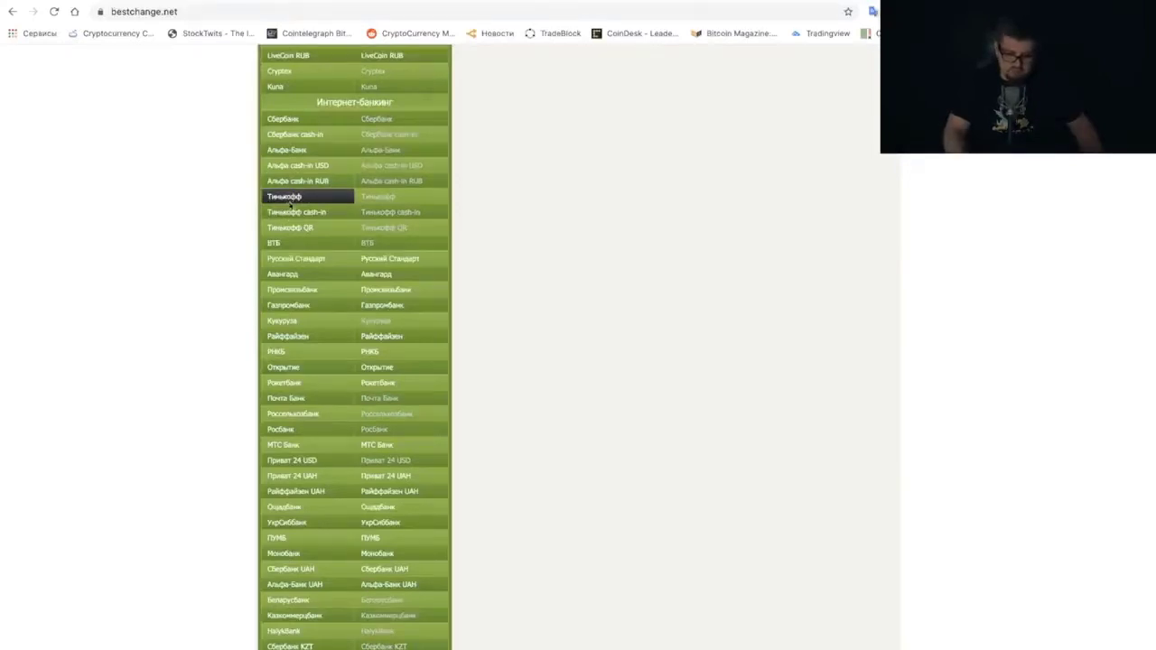
{"action": "scroll", "coordinate": [280, 397], "scroll_direction": "down", "scroll_amount": 4}
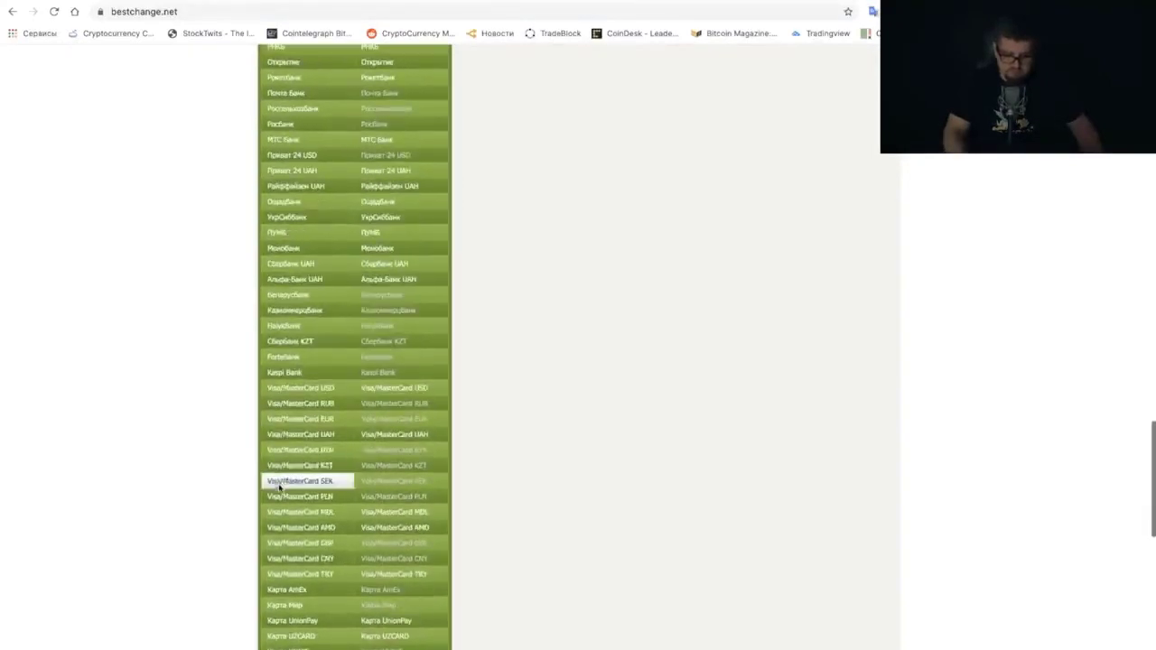
{"action": "scroll", "coordinate": [302, 435], "scroll_direction": "down", "scroll_amount": 3}
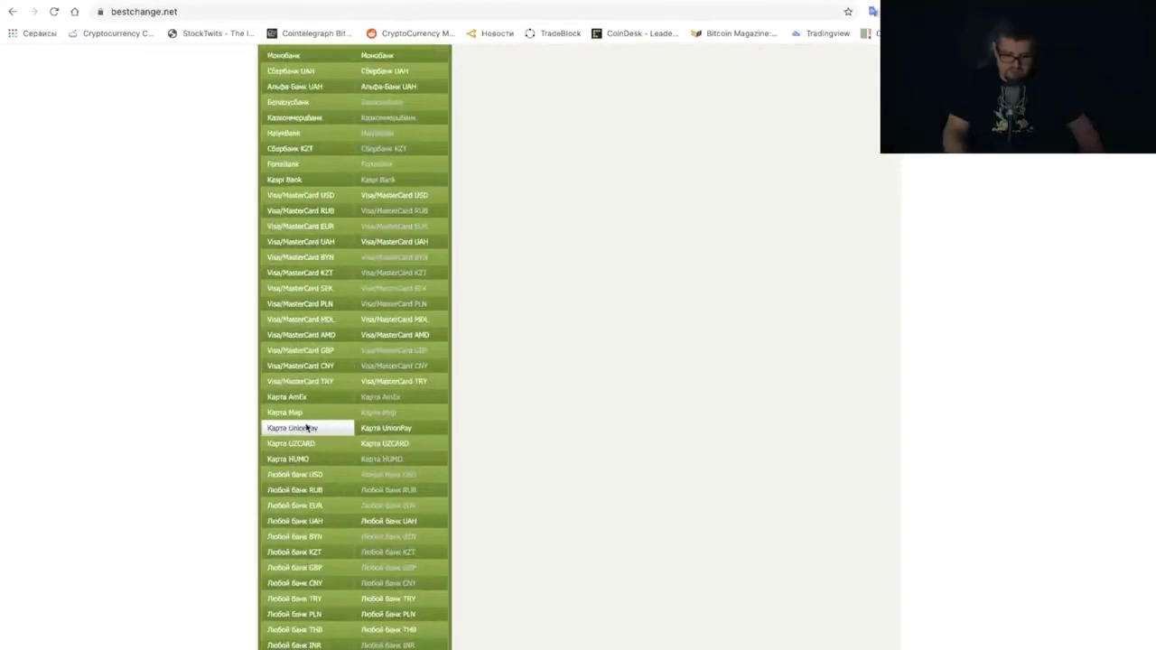
{"action": "scroll", "coordinate": [307, 428], "scroll_direction": "up", "scroll_amount": 4}
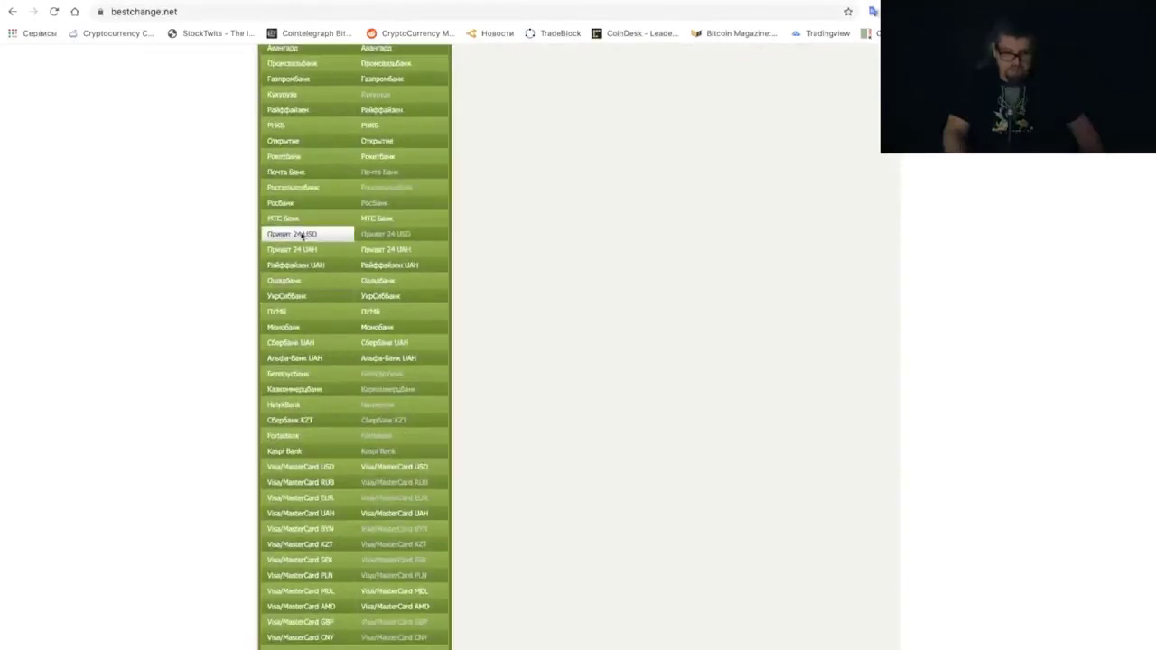
{"action": "scroll", "coordinate": [298, 358], "scroll_direction": "down", "scroll_amount": 2}
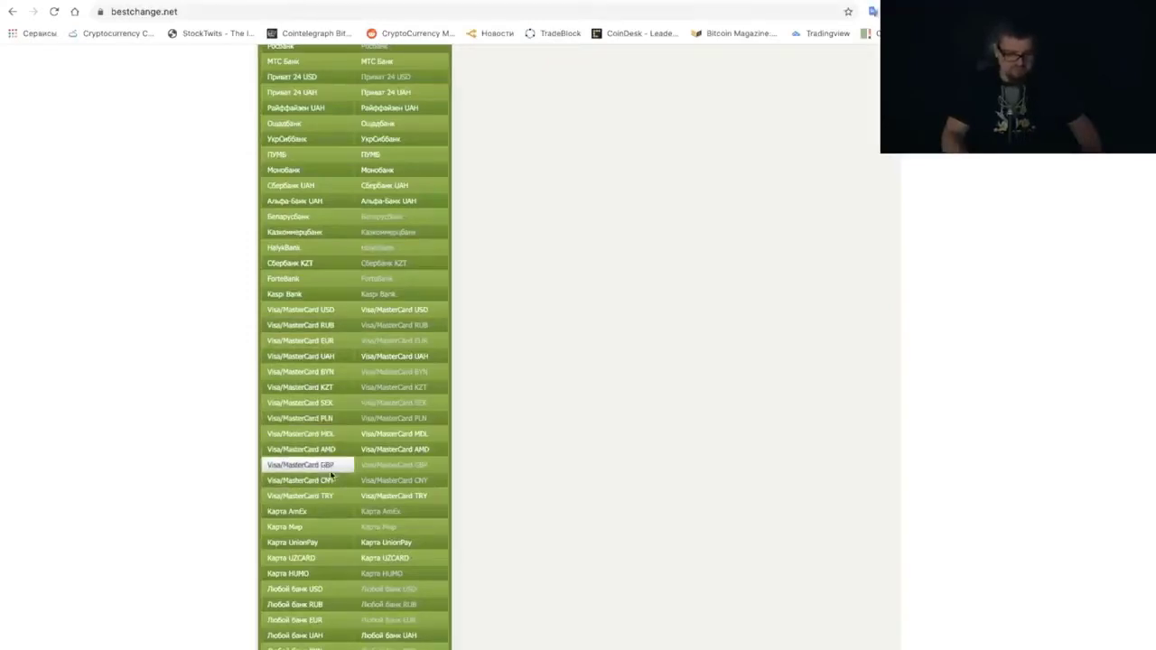
{"action": "scroll", "coordinate": [331, 470], "scroll_direction": "down", "scroll_amount": 2}
{"action": "scroll", "coordinate": [316, 487], "scroll_direction": "down", "scroll_amount": 2}
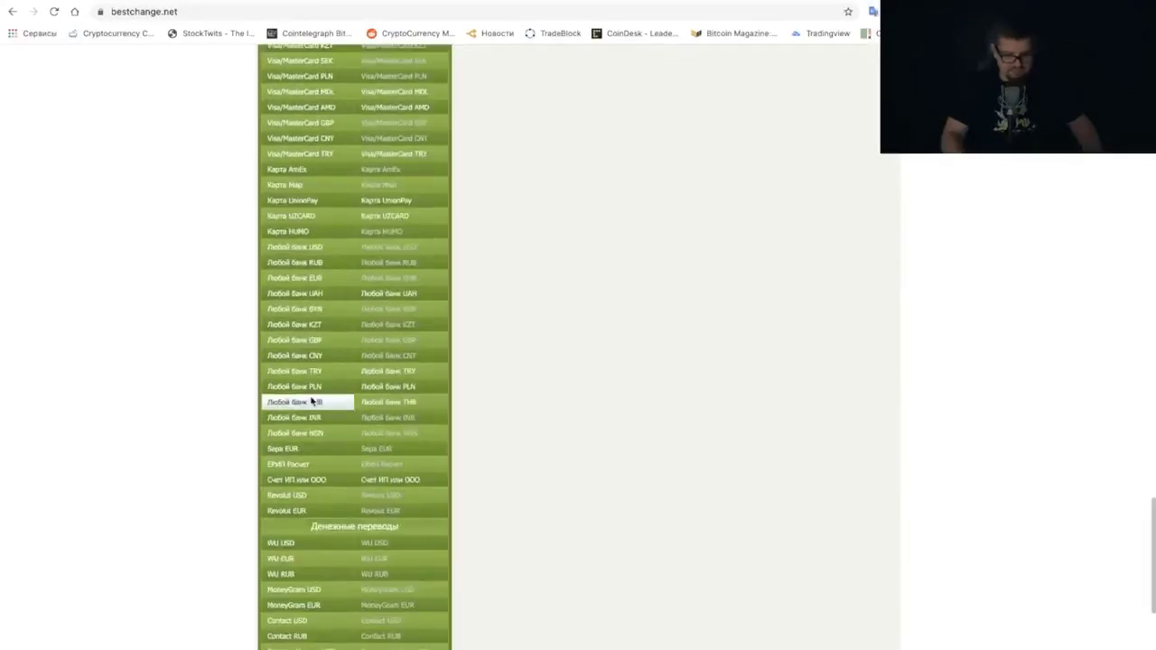
{"action": "scroll", "coordinate": [310, 397], "scroll_direction": "down", "scroll_amount": 3}
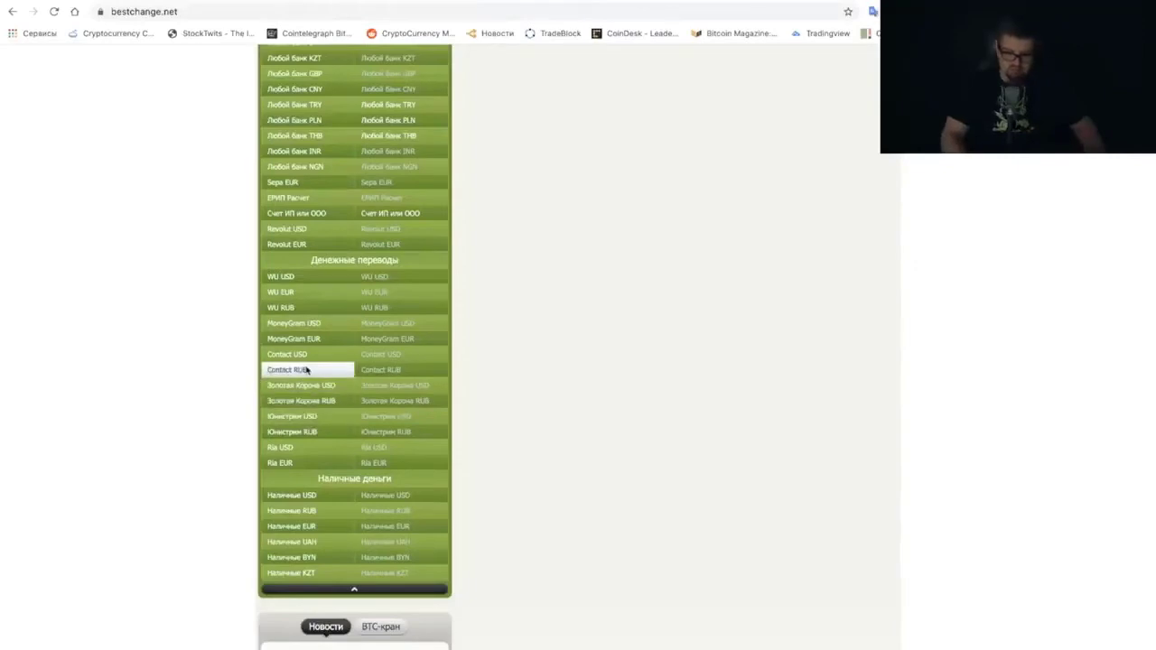
{"action": "scroll", "coordinate": [323, 406], "scroll_direction": "down", "scroll_amount": 2}
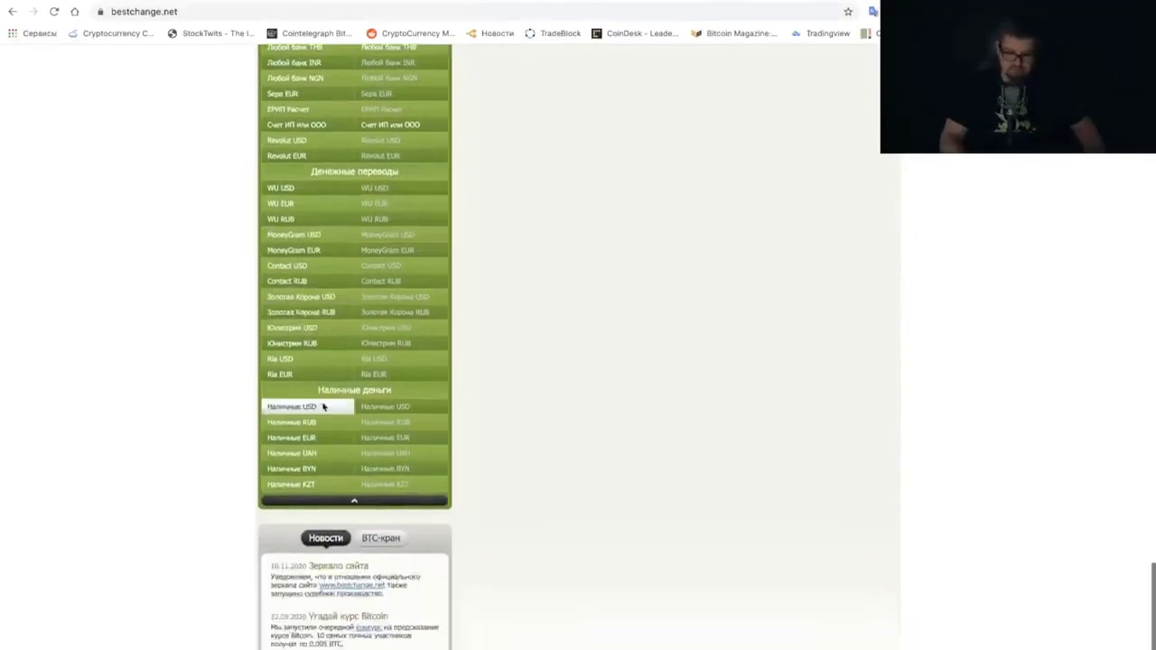
{"action": "scroll", "coordinate": [323, 405], "scroll_direction": "up", "scroll_amount": 15}
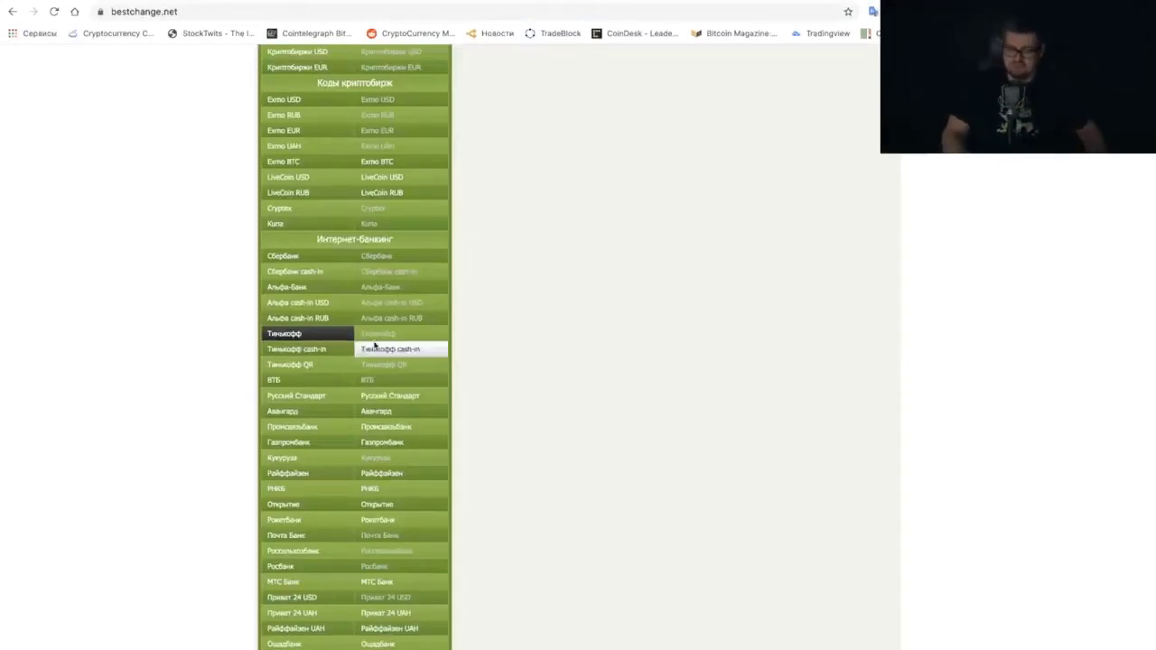
{"action": "scroll", "coordinate": [366, 345], "scroll_direction": "up", "scroll_amount": 4}
{"action": "scroll", "coordinate": [316, 425], "scroll_direction": "down", "scroll_amount": 3}
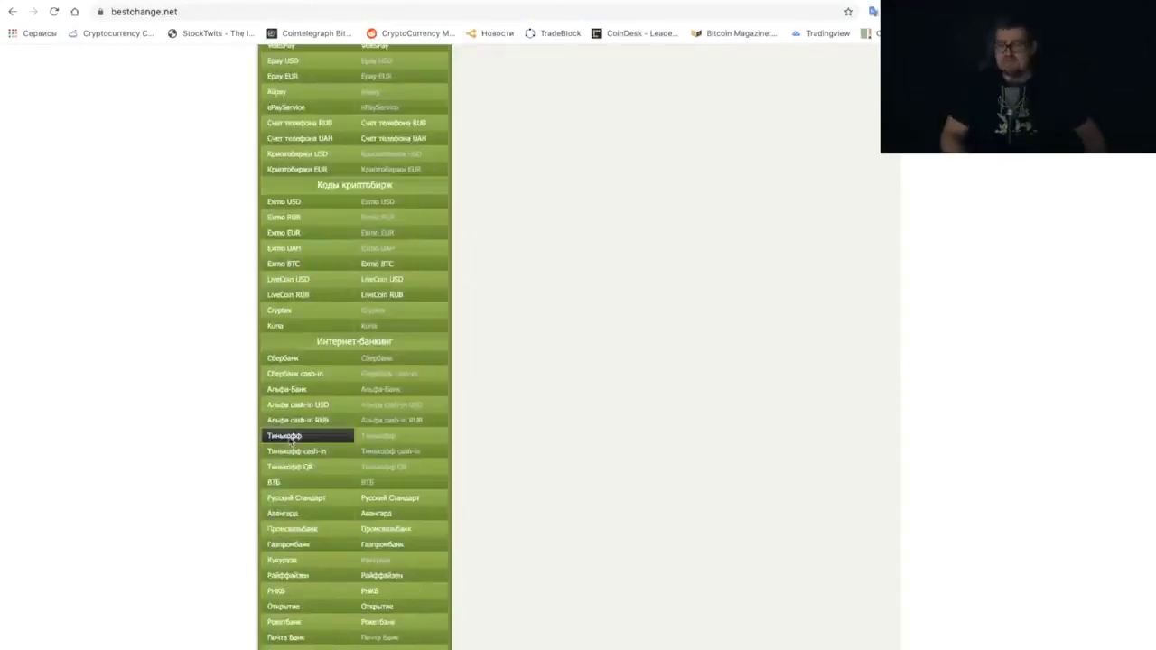
{"action": "scroll", "coordinate": [289, 434], "scroll_direction": "up", "scroll_amount": 15}
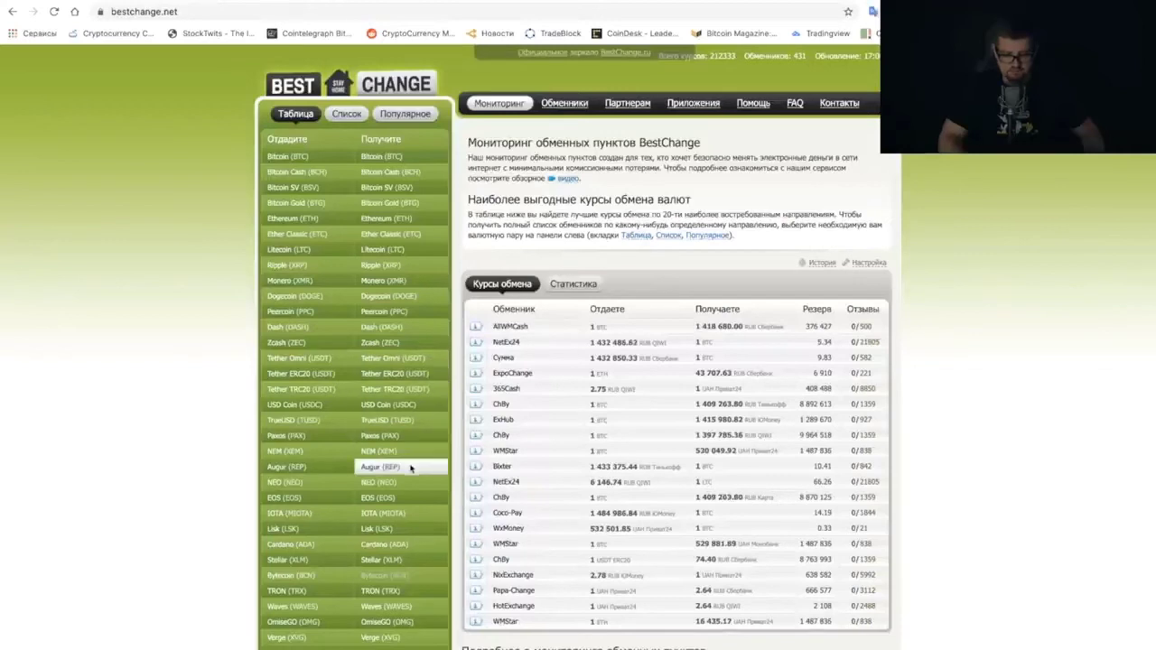
Pick TRON (TRX) to receive, compare the exchangers' rates and reserves, and open EuroBit
{"action": "left_click", "coordinate": [364, 595]}
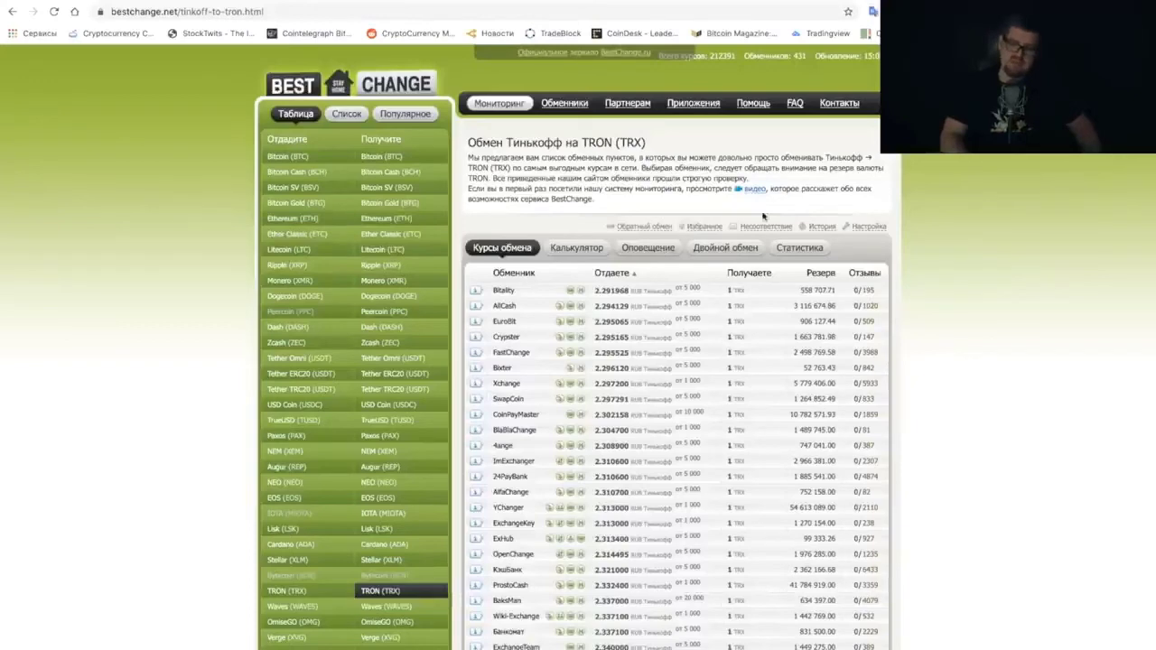
{"action": "scroll", "coordinate": [981, 385], "scroll_direction": "down", "scroll_amount": 3}
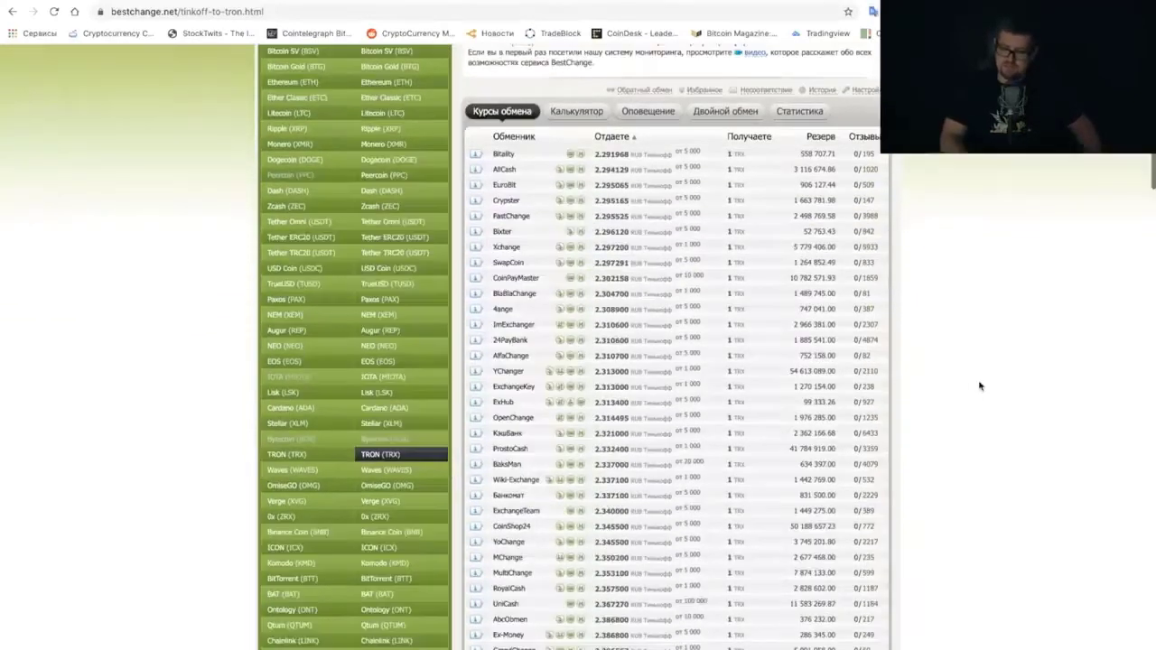
{"action": "scroll", "coordinate": [578, 424], "scroll_direction": "down", "scroll_amount": 5}
{"action": "scroll", "coordinate": [578, 379], "scroll_direction": "up", "scroll_amount": 6}
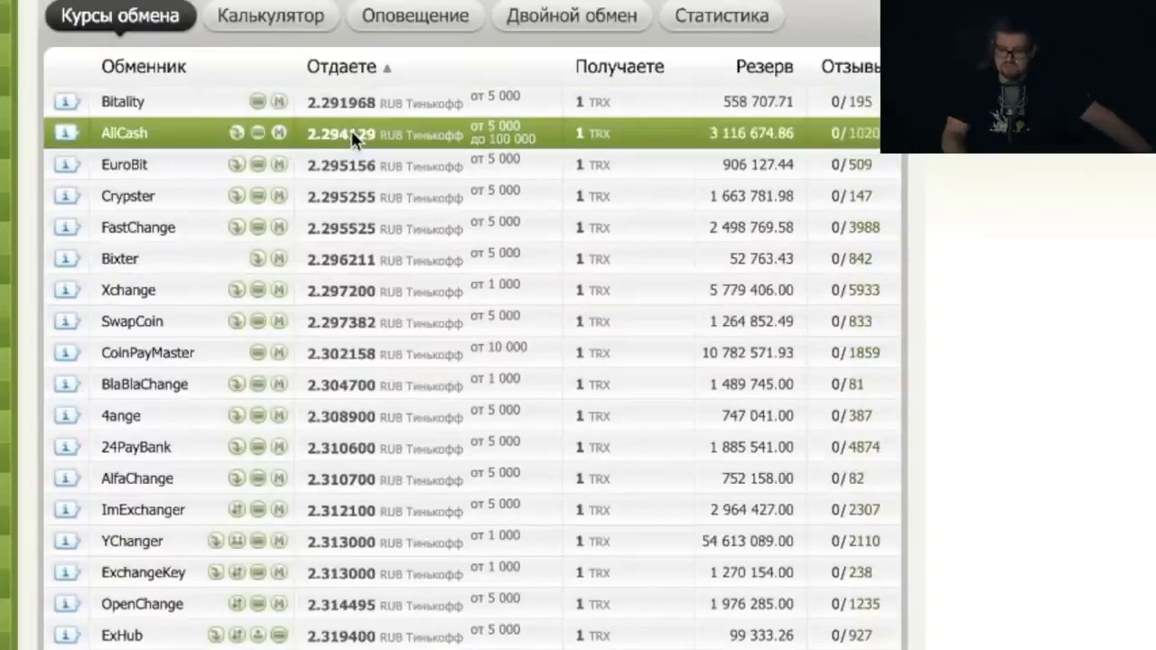
{"action": "scroll", "coordinate": [933, 103], "scroll_direction": "down", "scroll_amount": 2}
{"action": "scroll", "coordinate": [933, 102], "scroll_direction": "down", "scroll_amount": 15}
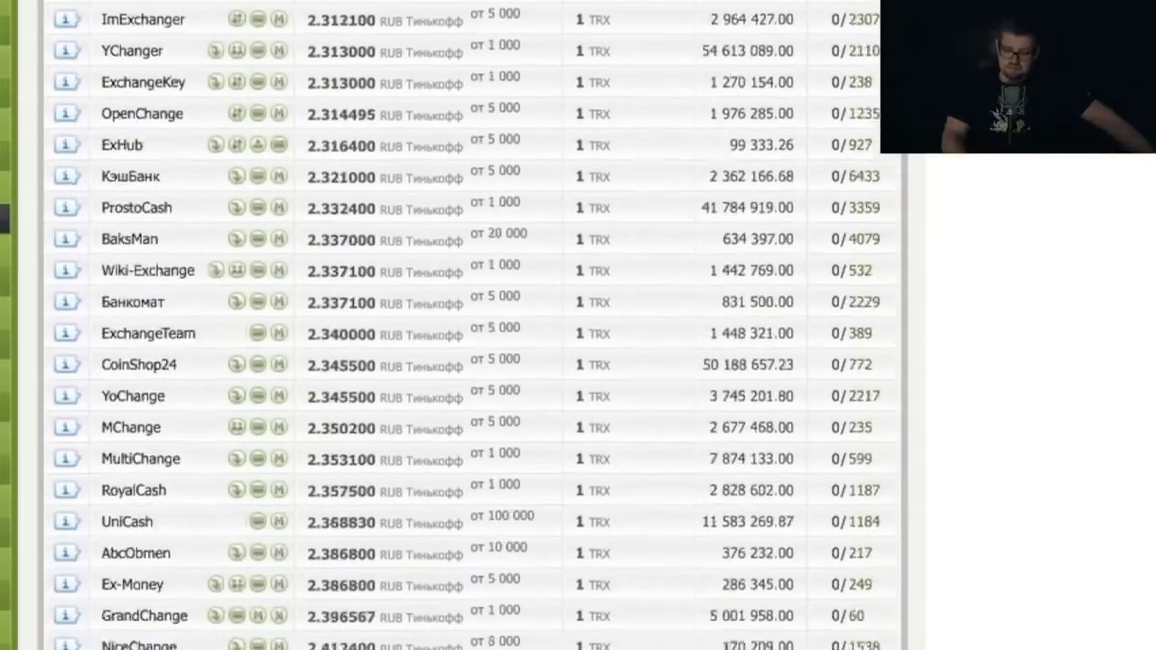
{"action": "scroll", "coordinate": [407, 509], "scroll_direction": "up", "scroll_amount": 5}
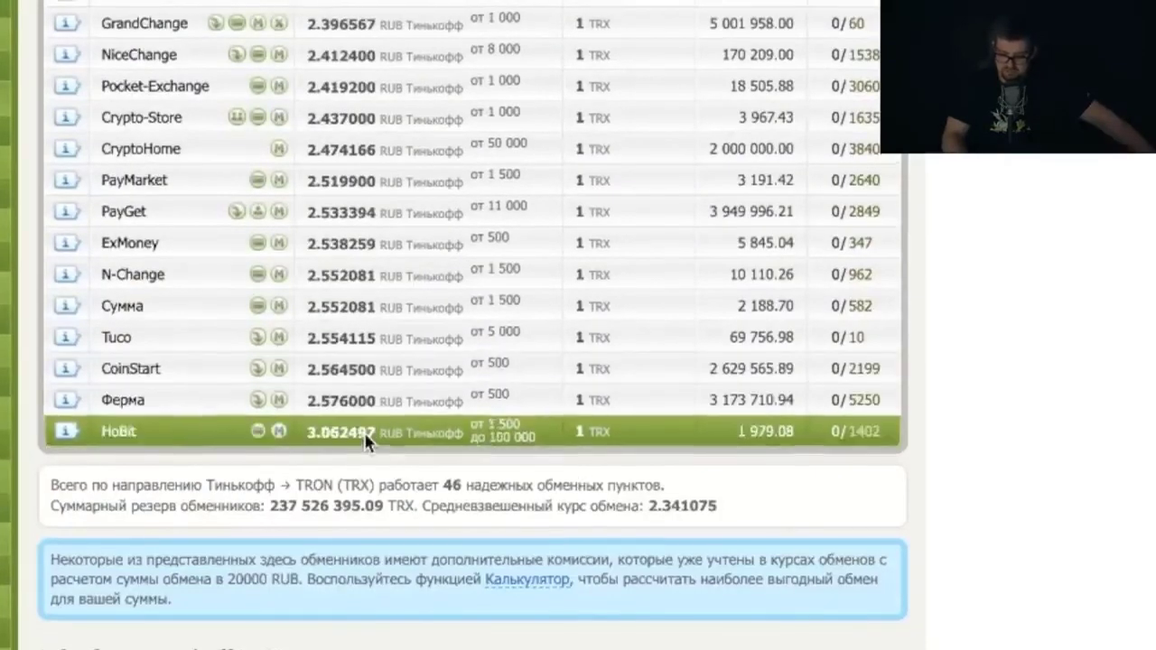
{"action": "scroll", "coordinate": [362, 434], "scroll_direction": "up", "scroll_amount": 10}
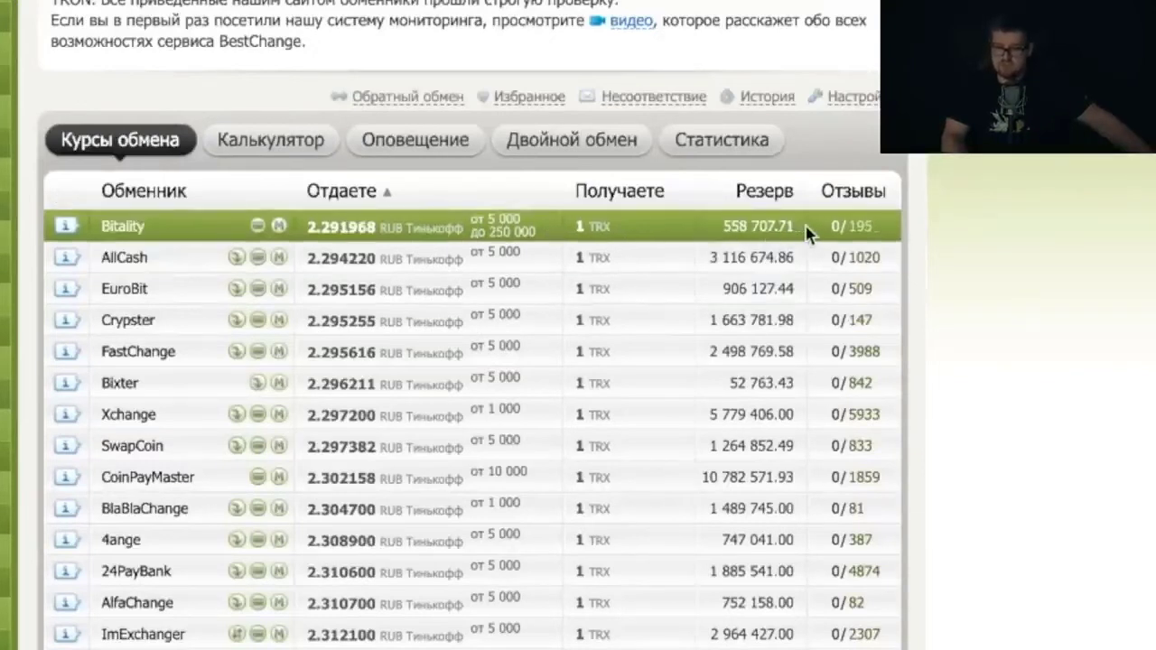
{"action": "mouse_move", "coordinate": [807, 231]}
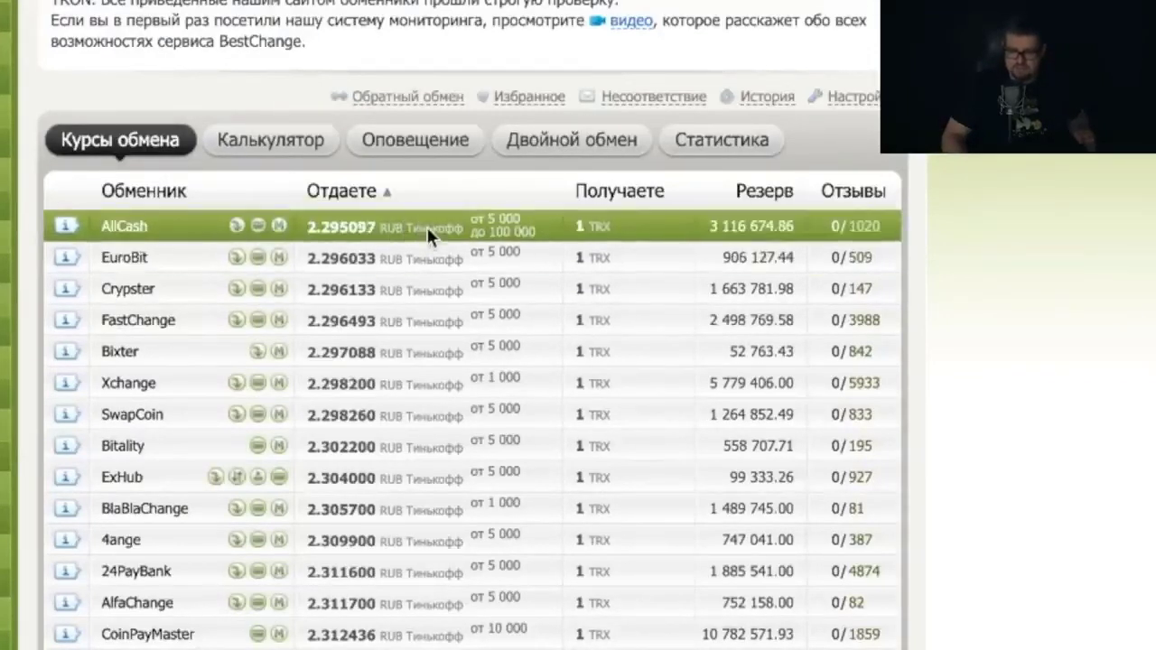
{"action": "left_click", "coordinate": [428, 252]}
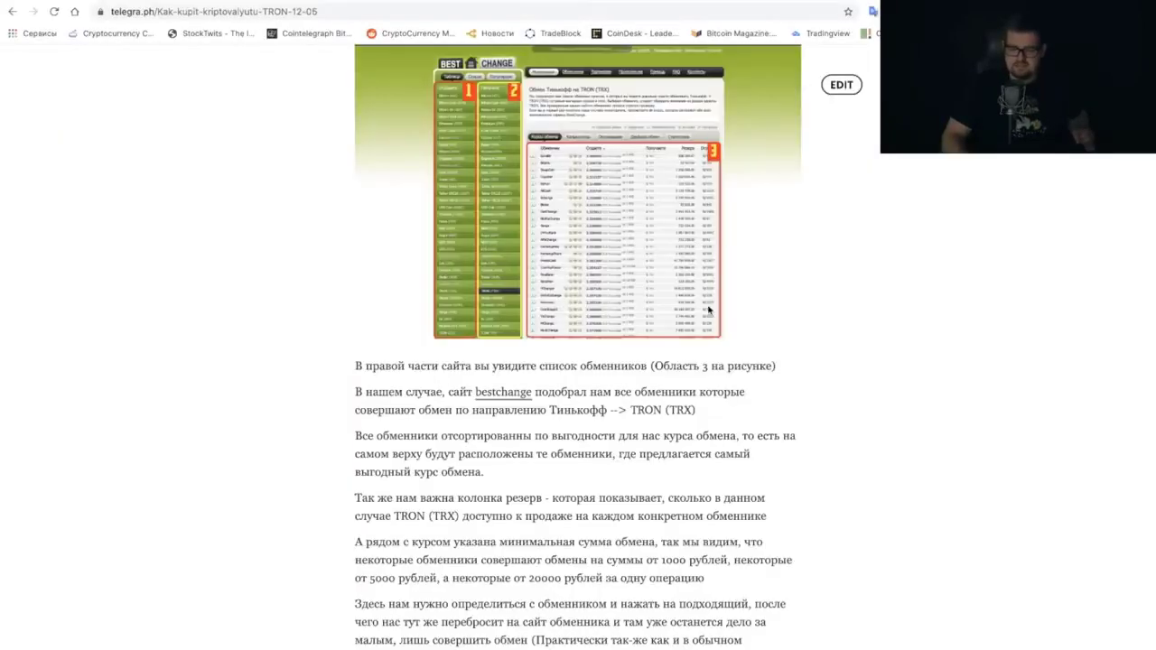
Review the guide's EuroBit calculator screenshot and switch back to the eurobit.cc tab
{"action": "scroll", "coordinate": [708, 309], "scroll_direction": "up", "scroll_amount": 3}
{"action": "scroll", "coordinate": [708, 309], "scroll_direction": "down", "scroll_amount": 10}
{"action": "scroll", "coordinate": [708, 309], "scroll_direction": "up", "scroll_amount": 3}
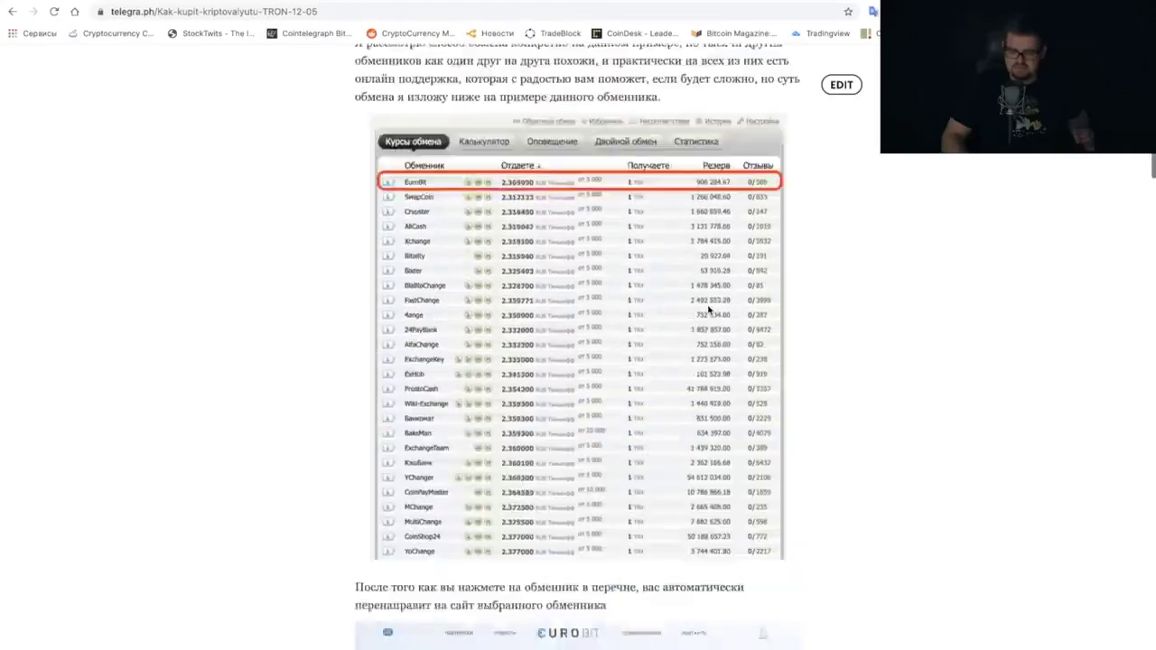
{"action": "scroll", "coordinate": [709, 309], "scroll_direction": "down", "scroll_amount": 8}
{"action": "scroll", "coordinate": [708, 309], "scroll_direction": "up", "scroll_amount": 3}
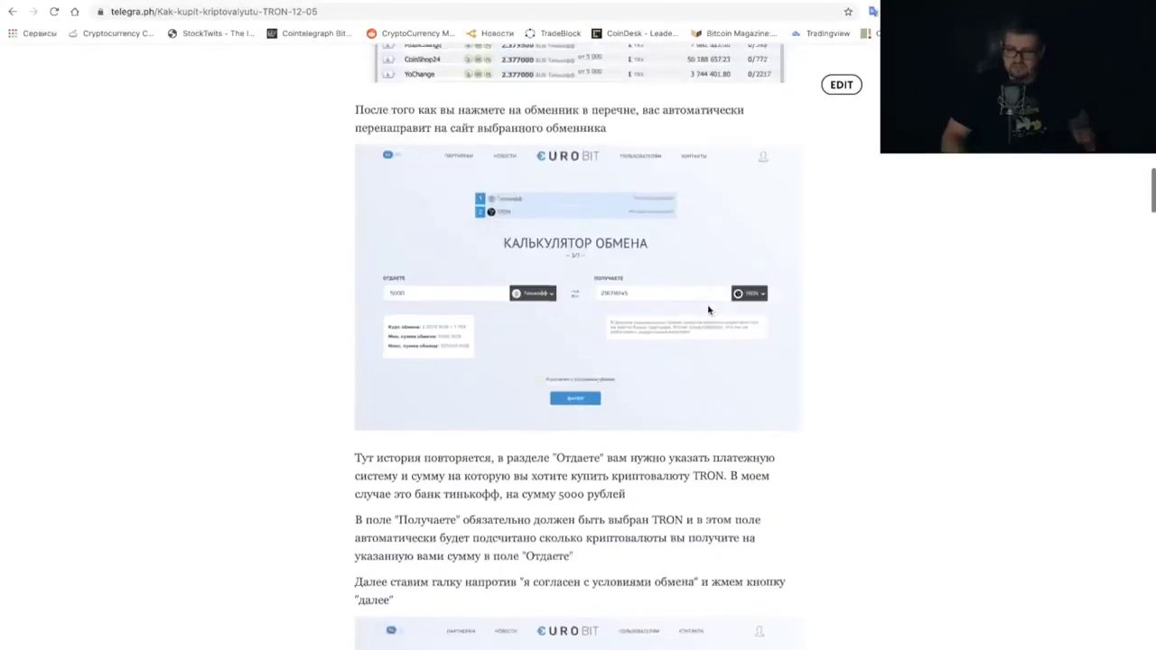
{"action": "scroll", "coordinate": [708, 309], "scroll_direction": "up", "scroll_amount": 5}
{"action": "key", "text": "ctrl+Tab"}
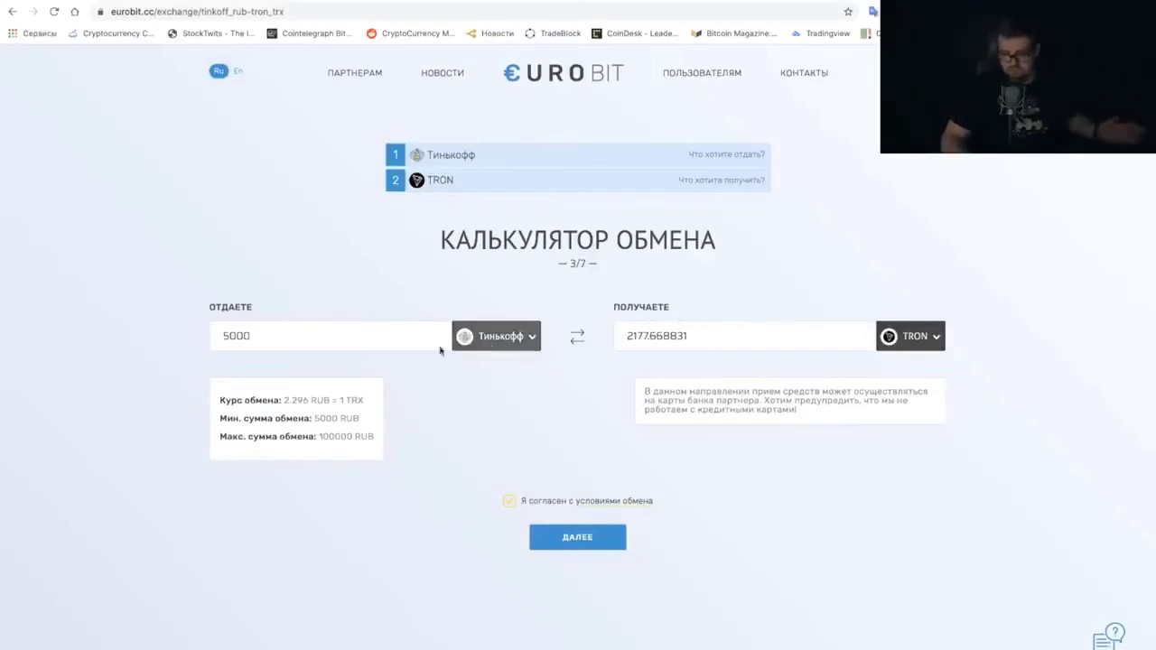
Replace the 5000 RUB Тинькофф amount with 100000, giving 43553.376621 TRX
{"action": "left_click", "coordinate": [498, 340]}
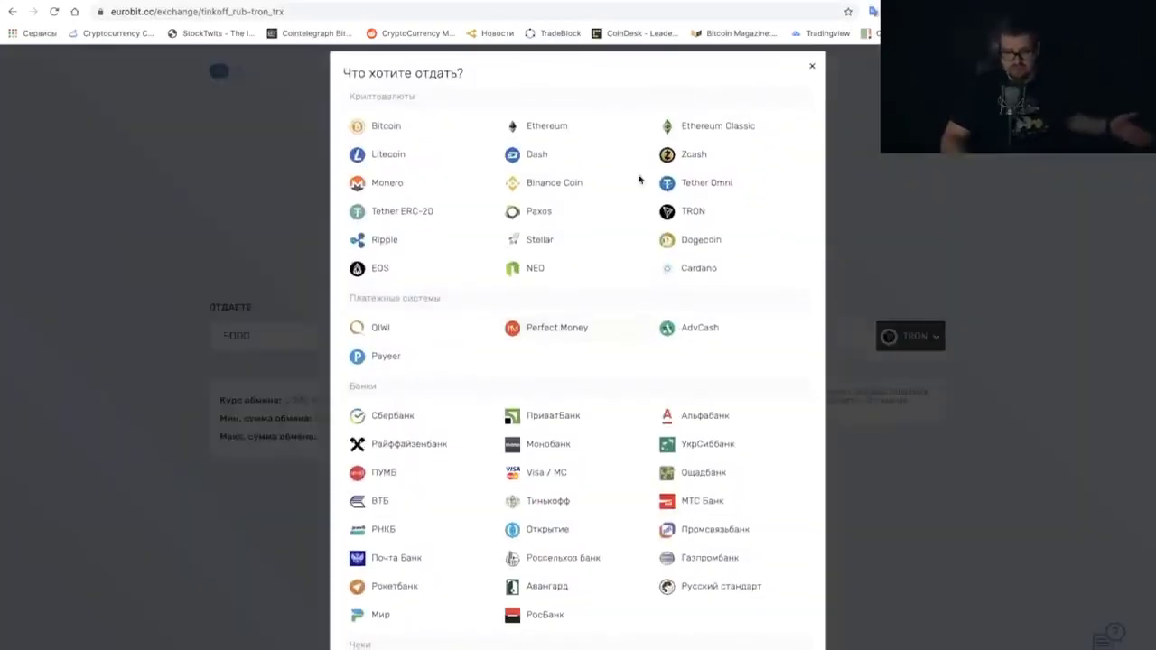
{"action": "left_click", "coordinate": [811, 66]}
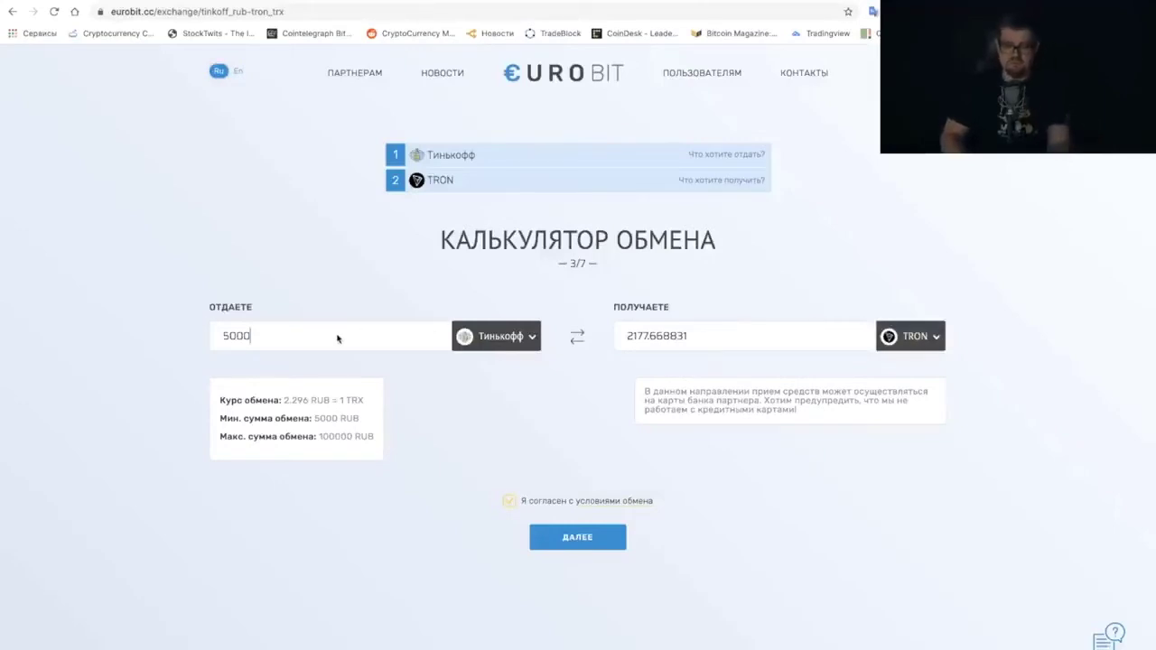
{"action": "left_click_drag", "start_coordinate": [337, 339], "coordinate": [153, 339]}
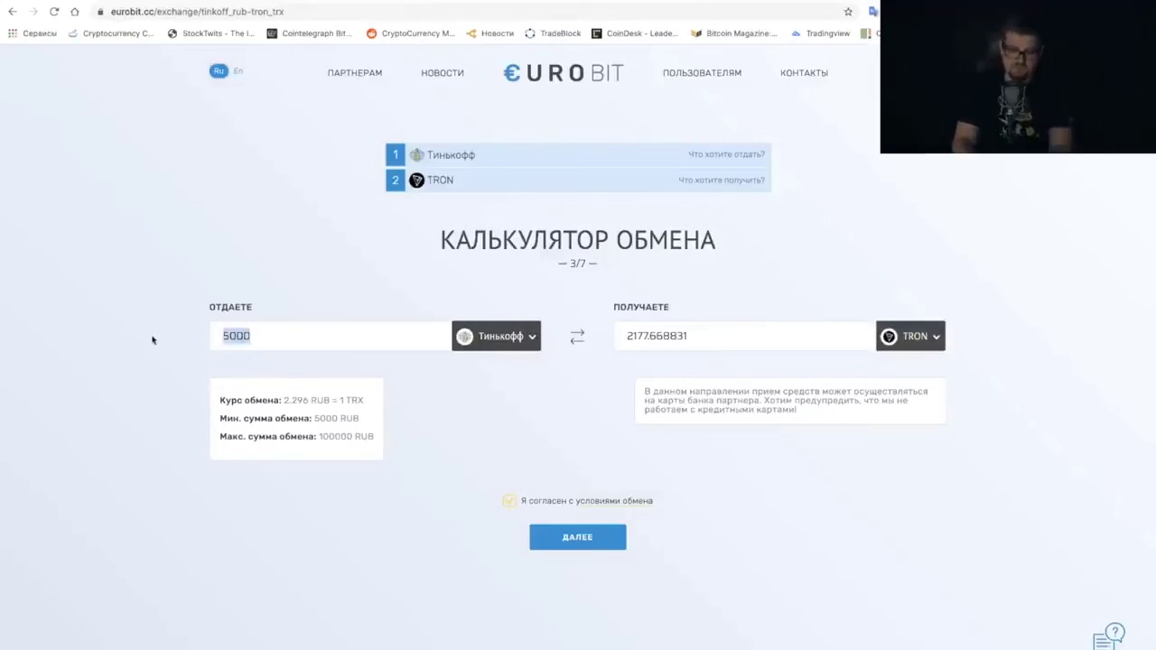
{"action": "type", "text": "100"}
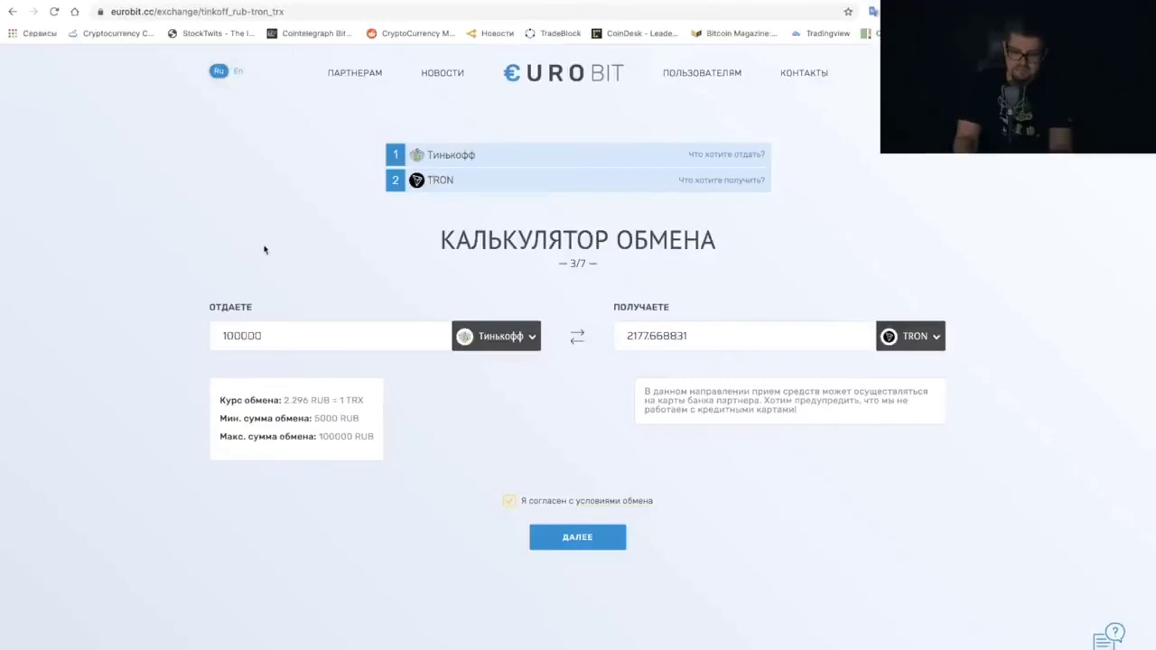
{"action": "left_click", "coordinate": [263, 250]}
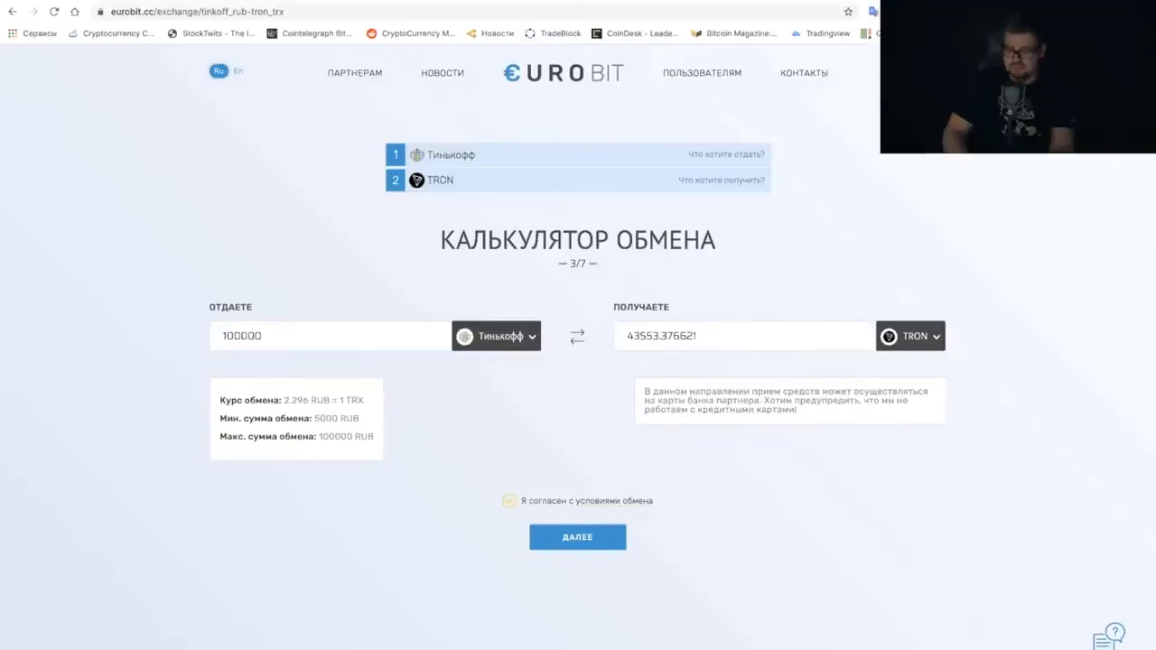
Return to the Telegraph guide and scroll to the 'Личные данные' step and TronLink address advice
{"action": "key", "text": "ctrl+shift+Tab"}
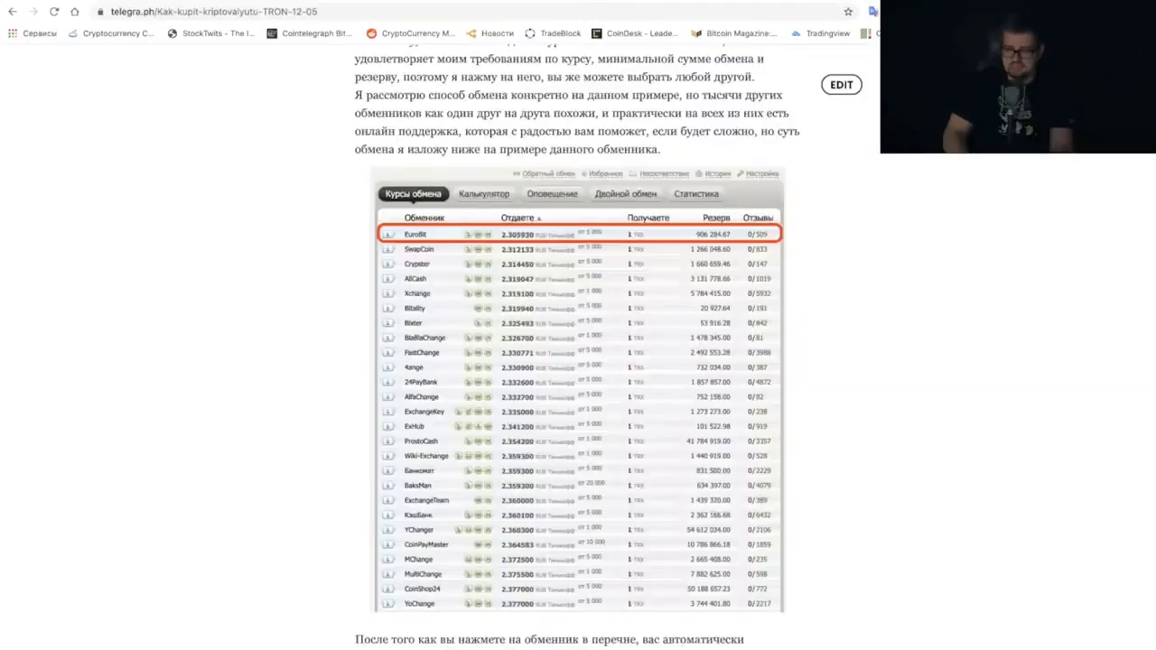
{"action": "scroll", "coordinate": [739, 295], "scroll_direction": "up", "scroll_amount": 5}
{"action": "scroll", "coordinate": [739, 295], "scroll_direction": "down", "scroll_amount": 12}
{"action": "scroll", "coordinate": [739, 296], "scroll_direction": "up", "scroll_amount": 2}
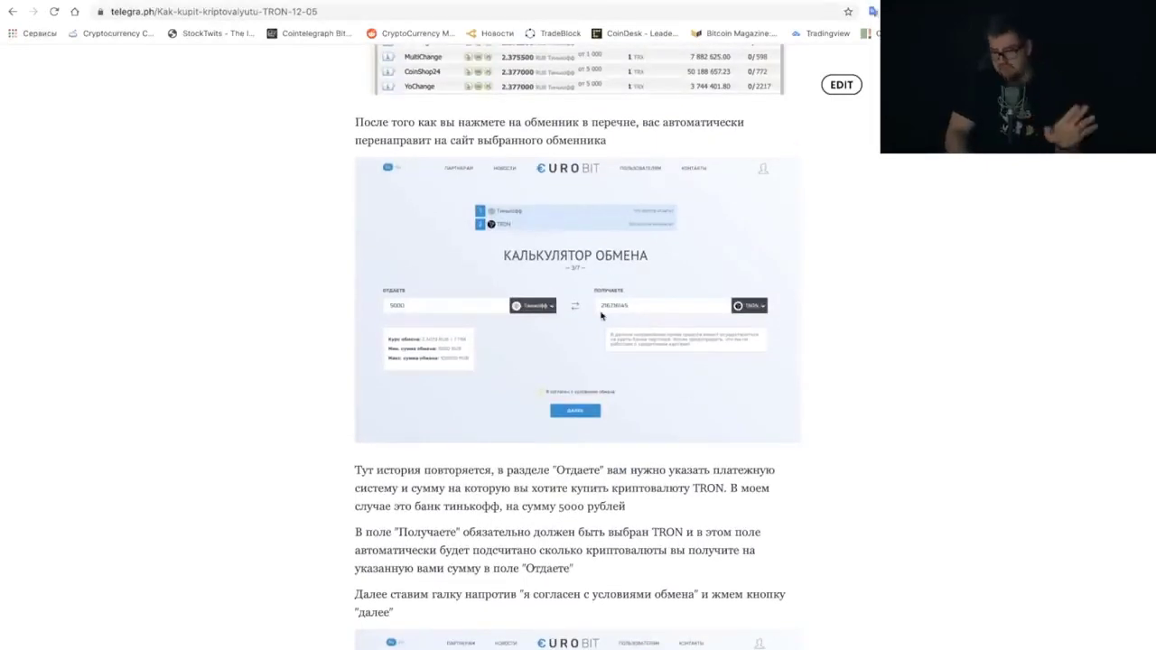
{"action": "scroll", "coordinate": [587, 331], "scroll_direction": "down", "scroll_amount": 3}
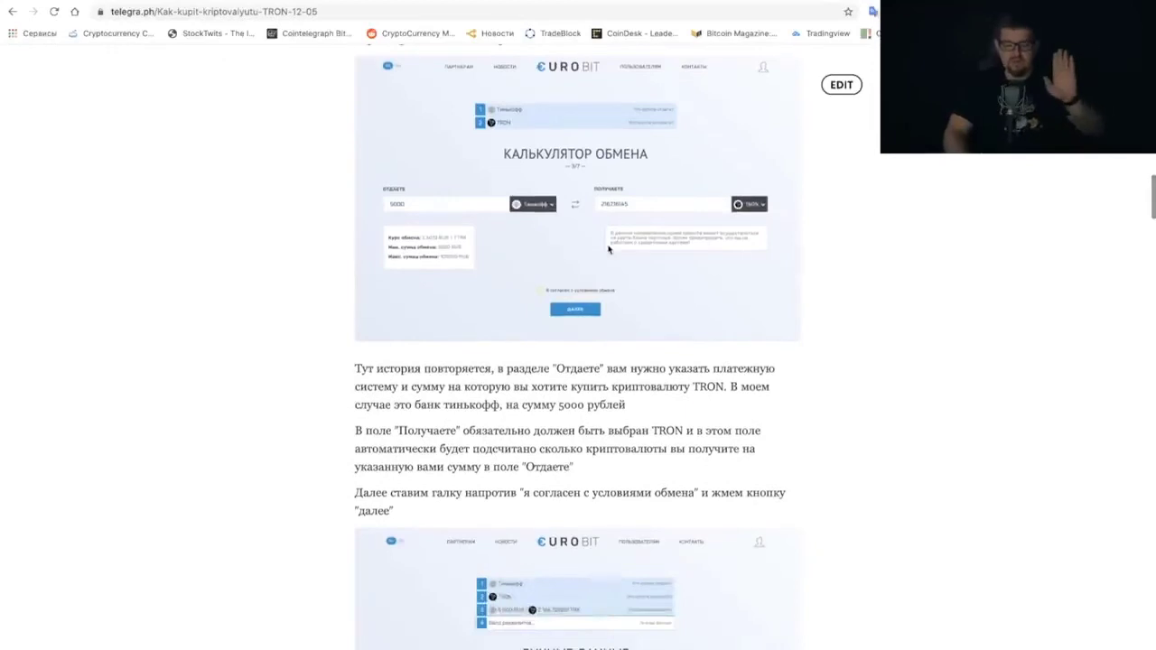
{"action": "scroll", "coordinate": [609, 249], "scroll_direction": "down", "scroll_amount": 5}
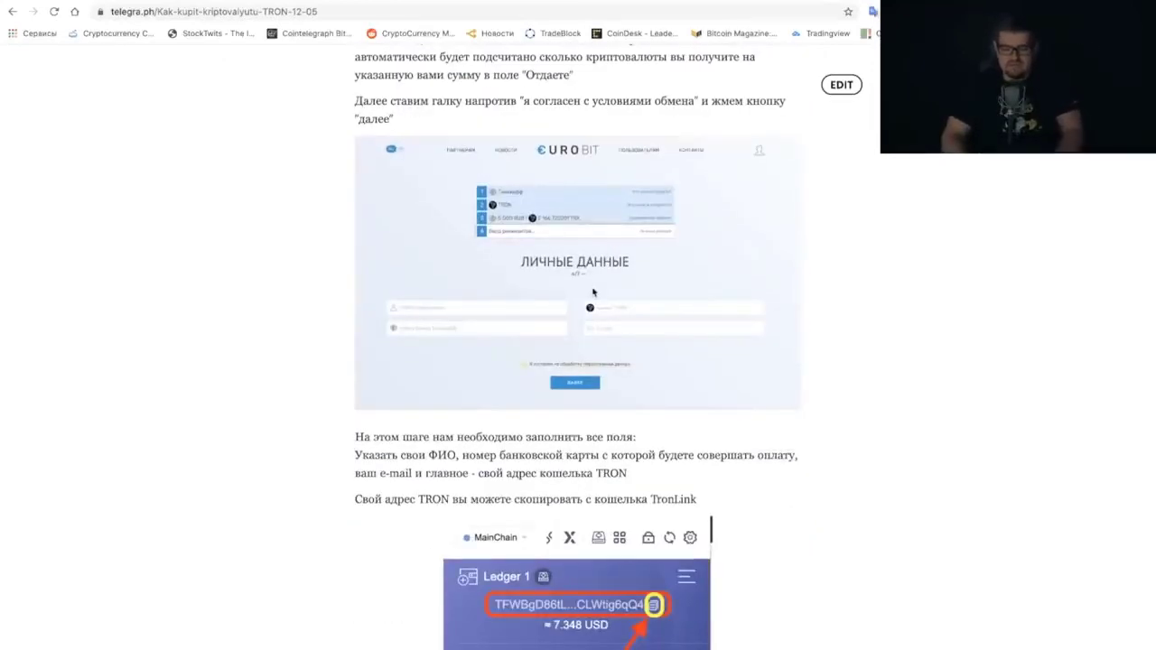
{"action": "scroll", "coordinate": [596, 276], "scroll_direction": "up", "scroll_amount": 1}
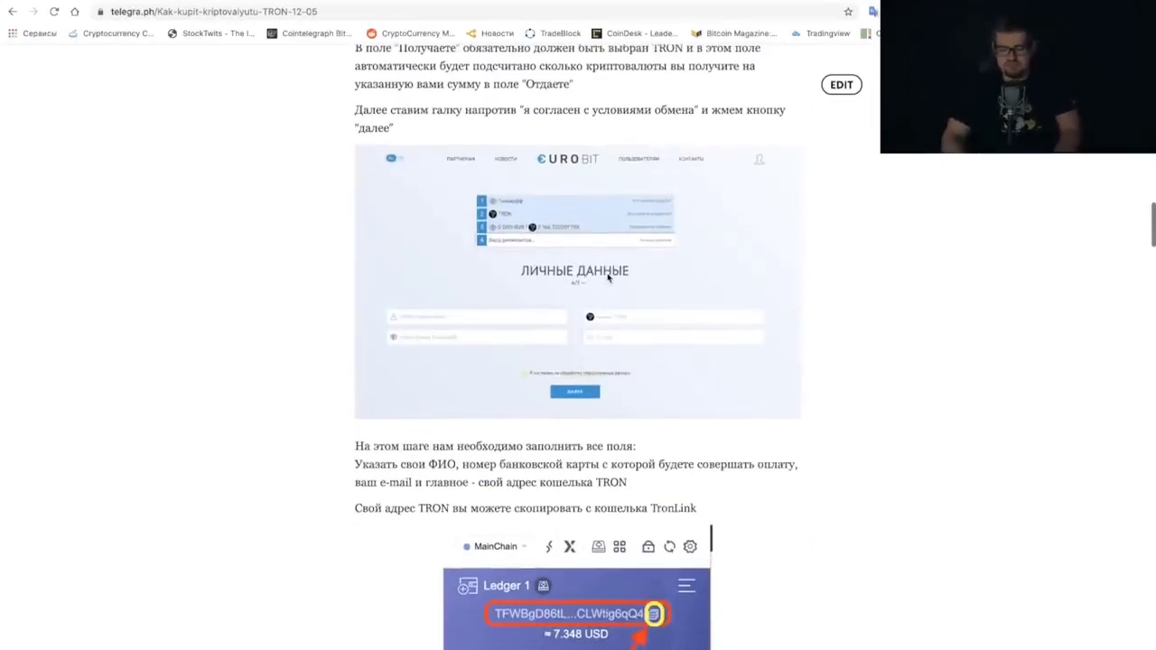
{"action": "scroll", "coordinate": [583, 273], "scroll_direction": "up", "scroll_amount": 1}
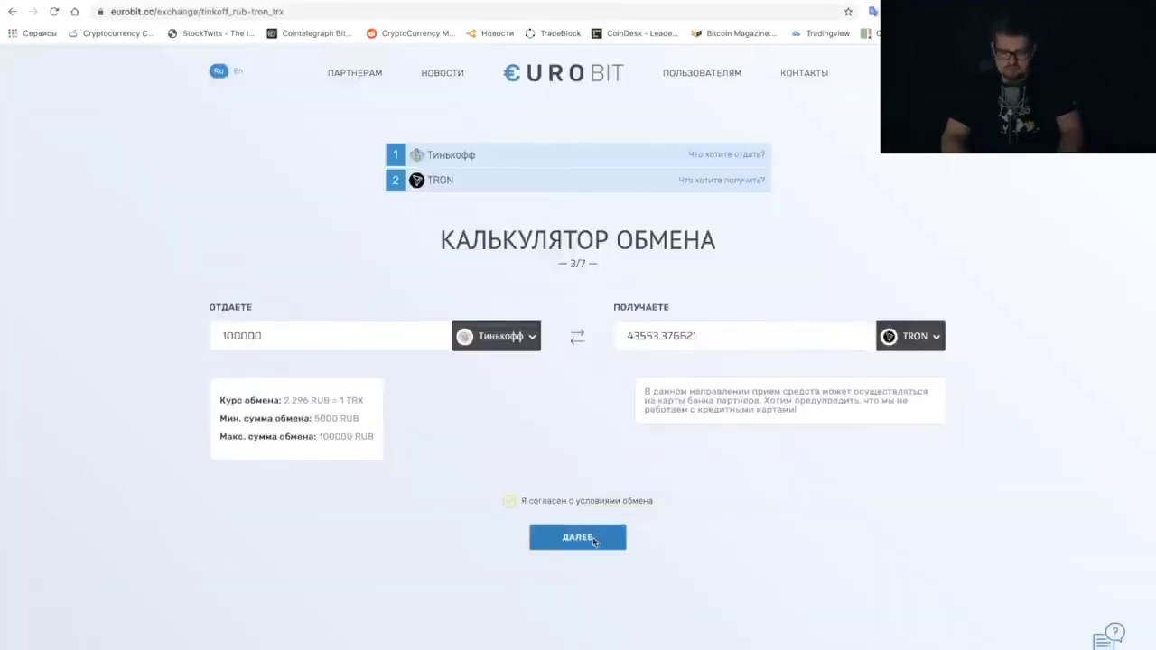
Continue from the calculator to EuroBit's Личные данные step and focus the TRON address field
{"action": "left_click", "coordinate": [598, 539]}
{"action": "left_click", "coordinate": [693, 388]}
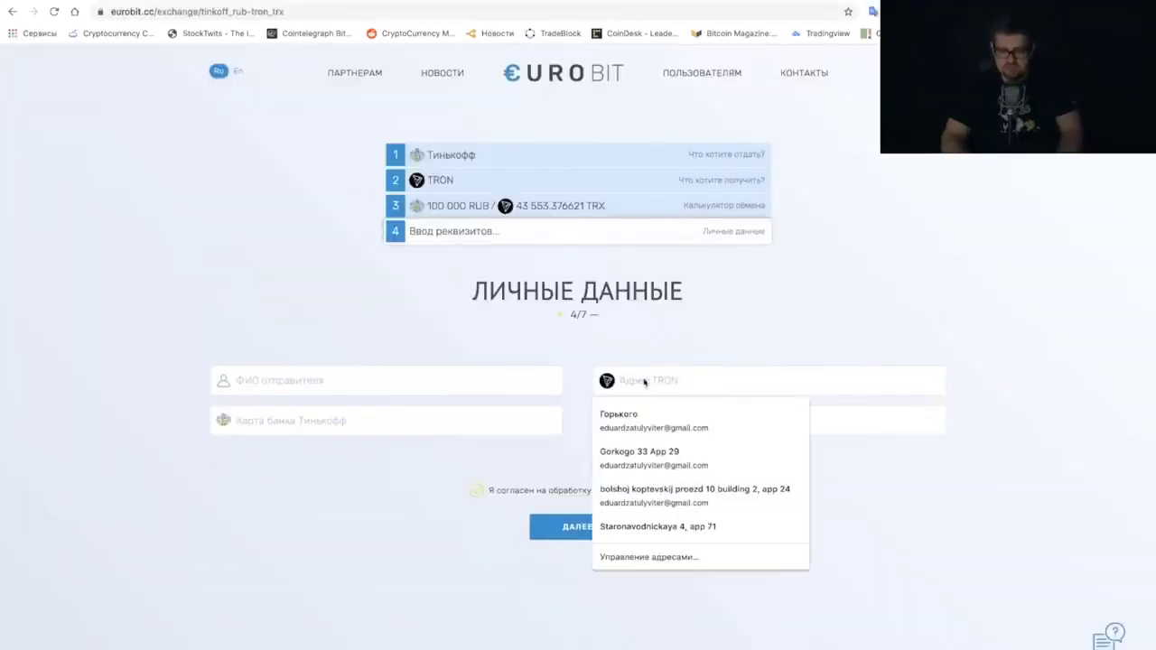
{"action": "left_click", "coordinate": [731, 360]}
{"action": "left_click", "coordinate": [692, 385]}
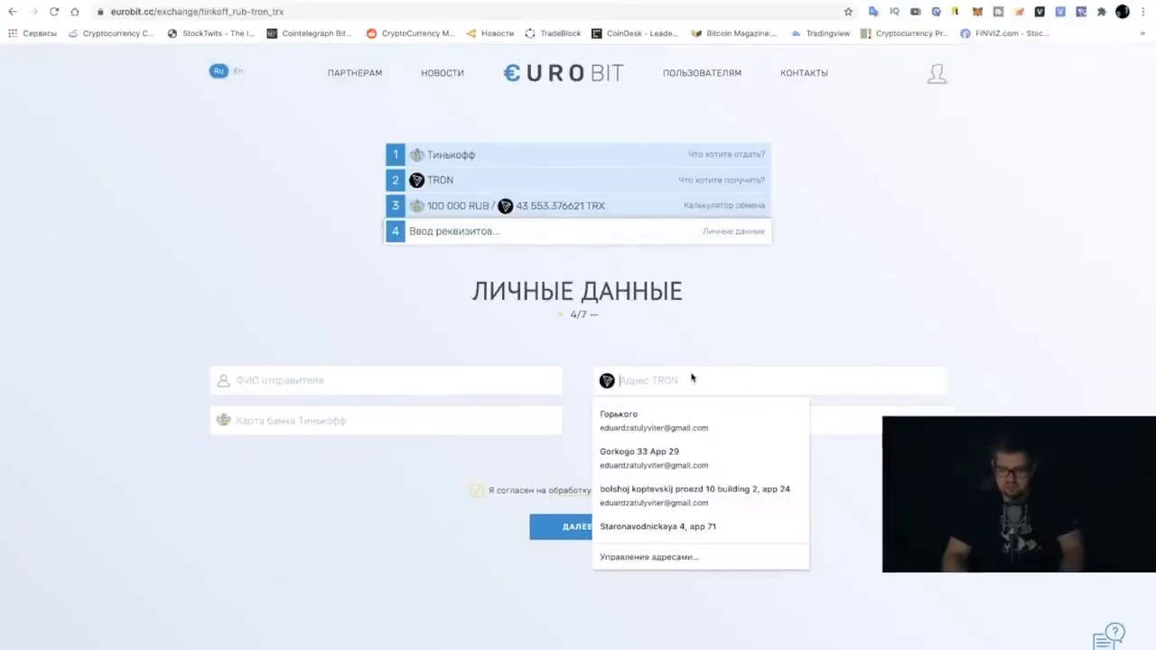
Copy the TronLink wallet's receiving address and paste it into the Адрес TRON field
{"action": "left_click", "coordinate": [1081, 15]}
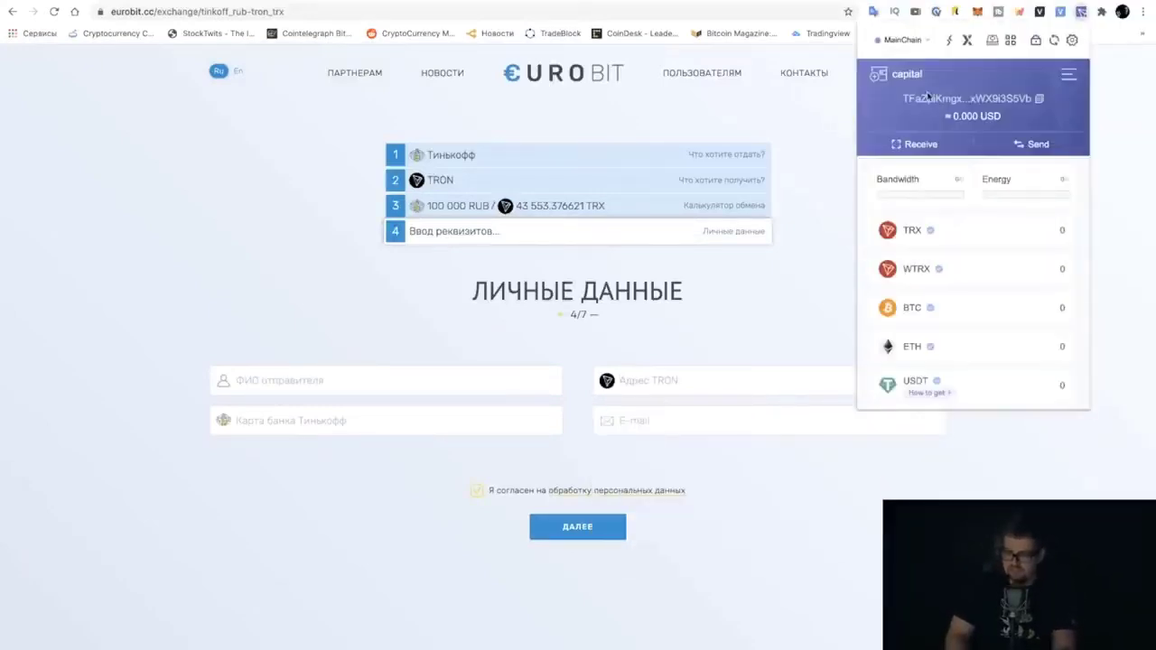
{"action": "left_click", "coordinate": [923, 147]}
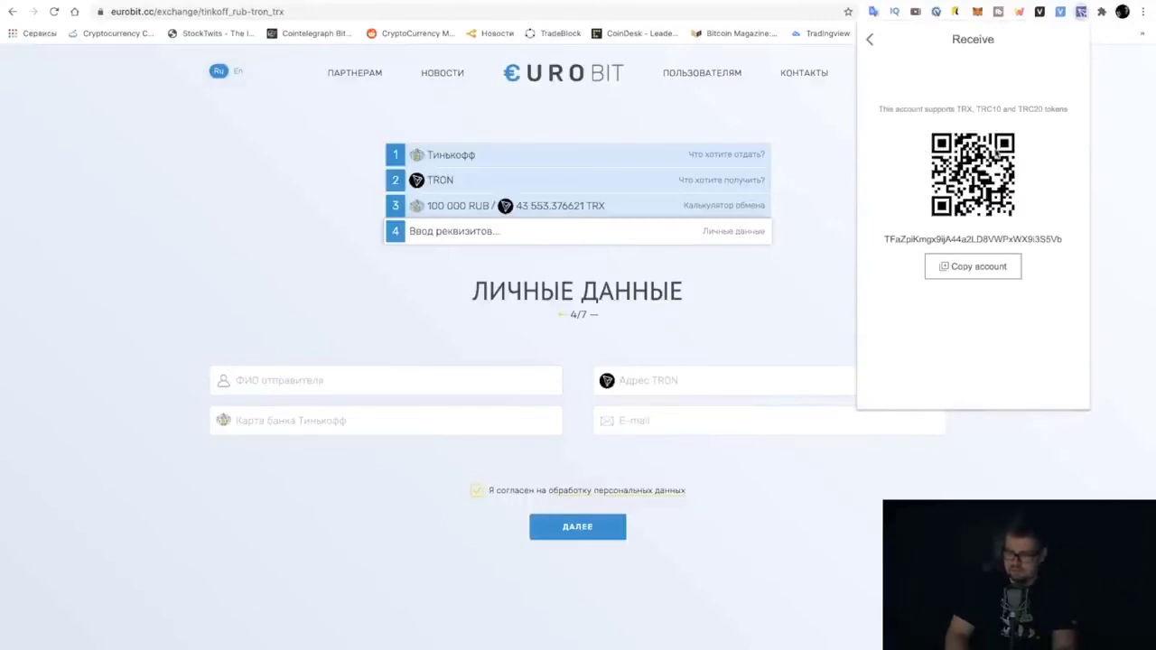
{"action": "left_click", "coordinate": [973, 268]}
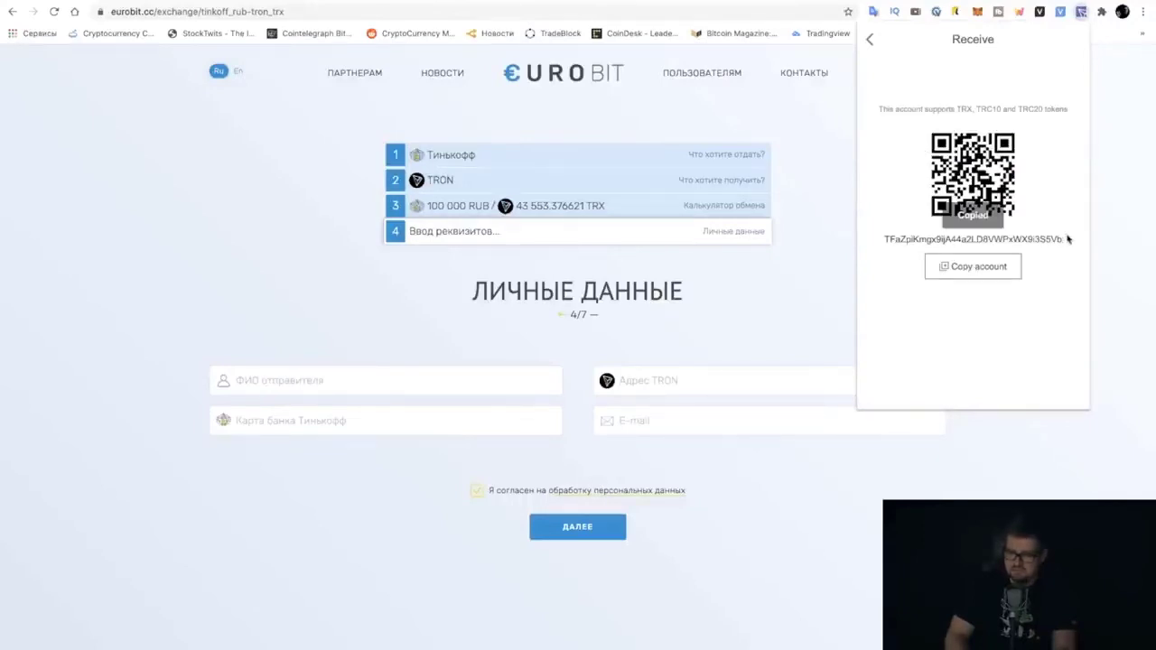
{"action": "left_click", "coordinate": [703, 358]}
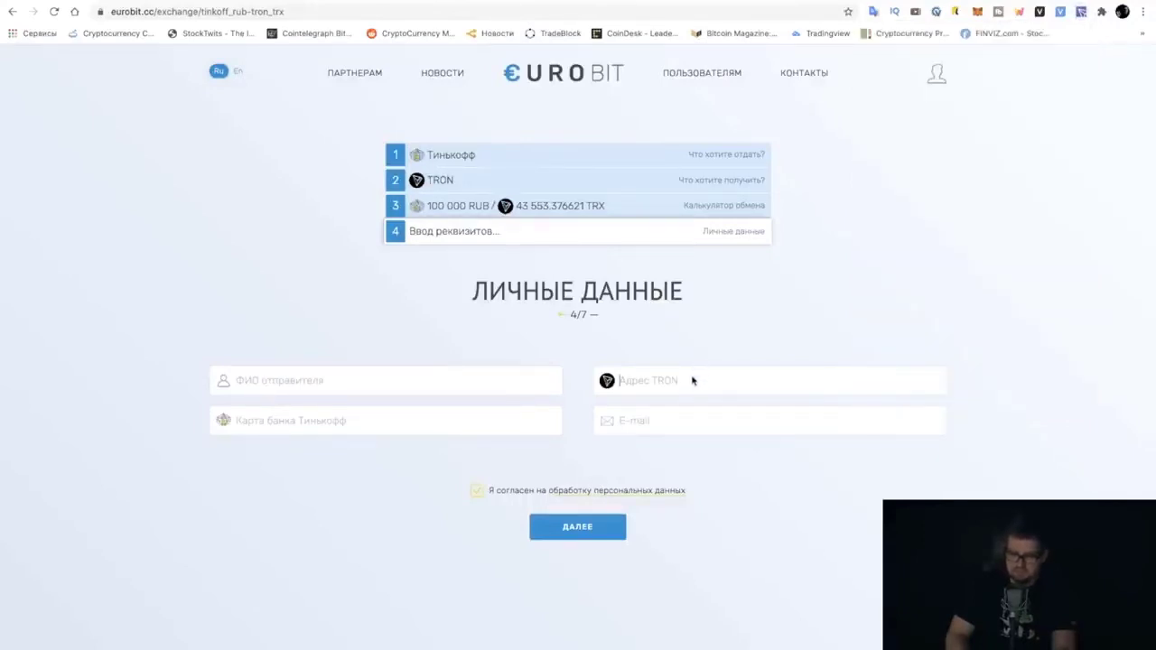
{"action": "left_click", "coordinate": [693, 381]}
{"action": "key", "text": "ctrl+v"}
Move through the E-mail, bank card and sender full-name fields, dismissing name suggestions
{"action": "left_click", "coordinate": [700, 428]}
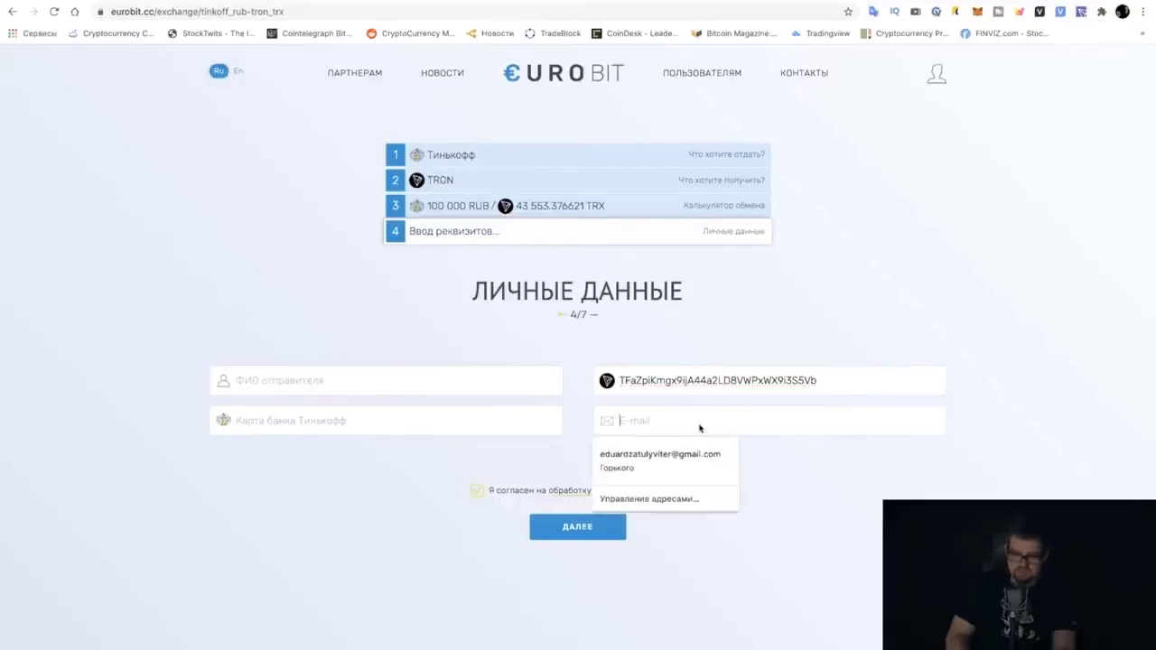
{"action": "left_click", "coordinate": [343, 424]}
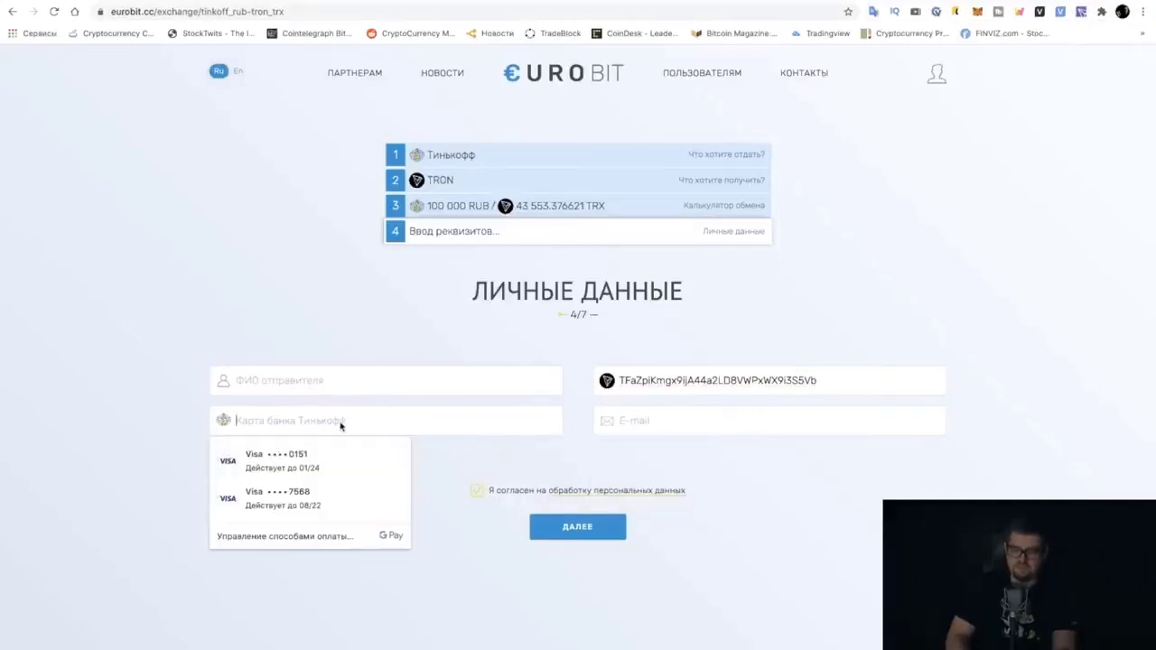
{"action": "left_click", "coordinate": [286, 383]}
{"action": "left_click", "coordinate": [381, 344]}
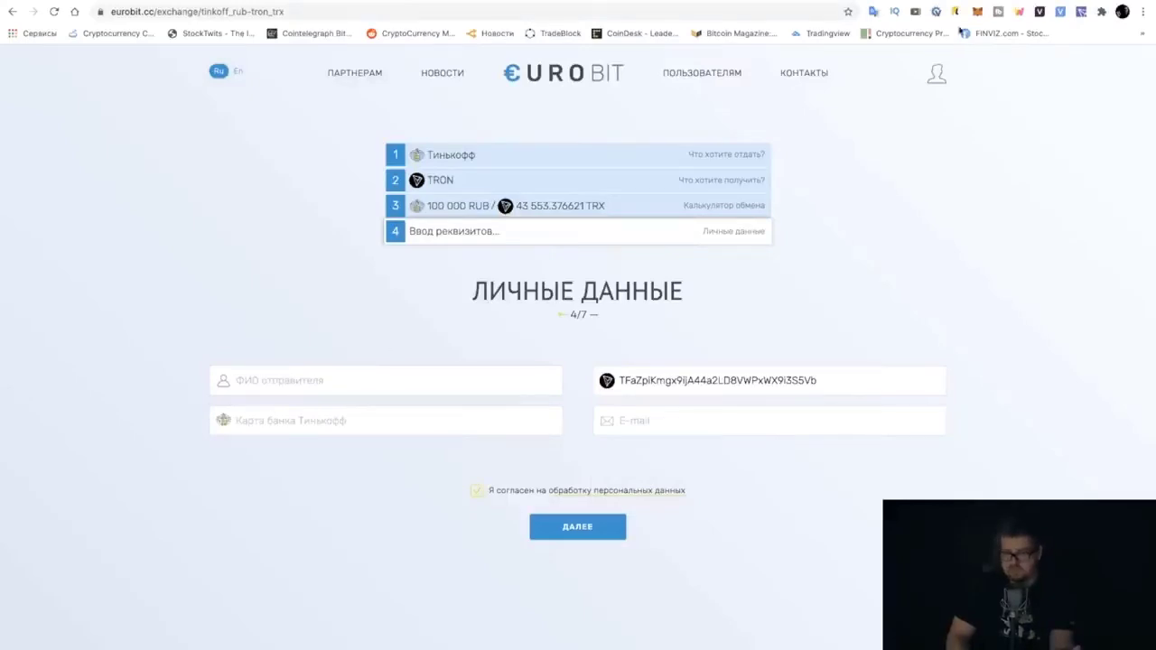
Switch to the Telegraph guide and scroll to the 'Верификация карты' card-photo step
{"action": "key", "text": "ctrl+Tab"}
{"action": "scroll", "coordinate": [761, 406], "scroll_direction": "down", "scroll_amount": 10}
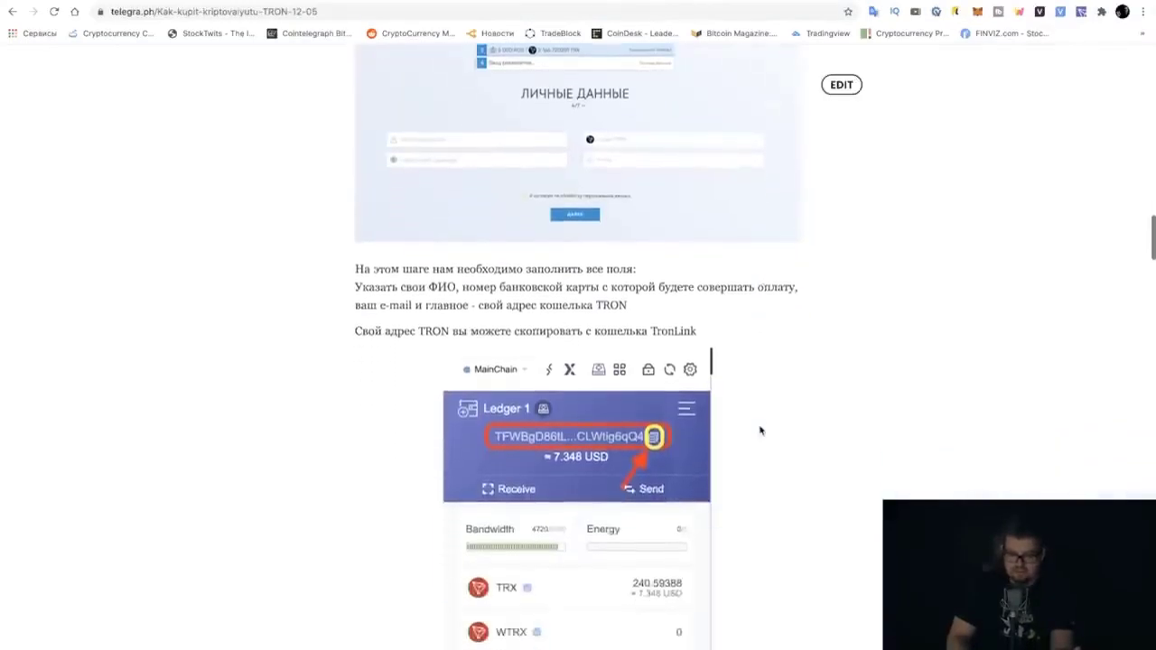
{"action": "scroll", "coordinate": [761, 432], "scroll_direction": "down", "scroll_amount": 10}
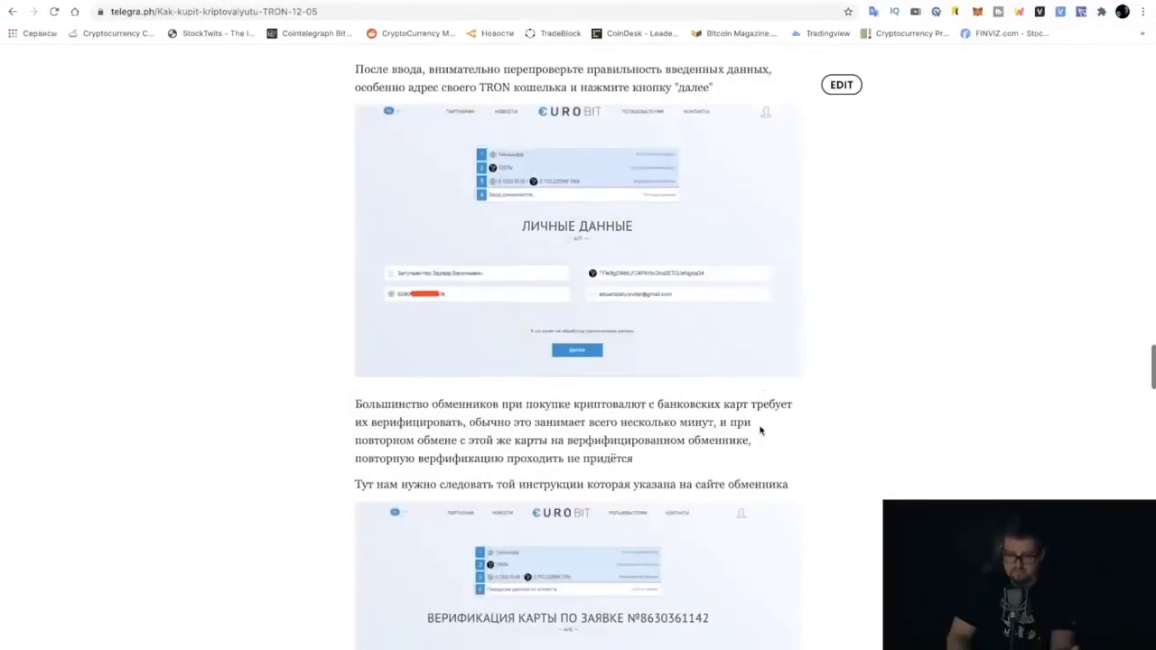
{"action": "scroll", "coordinate": [769, 341], "scroll_direction": "up", "scroll_amount": 1}
{"action": "scroll", "coordinate": [770, 342], "scroll_direction": "up", "scroll_amount": 1}
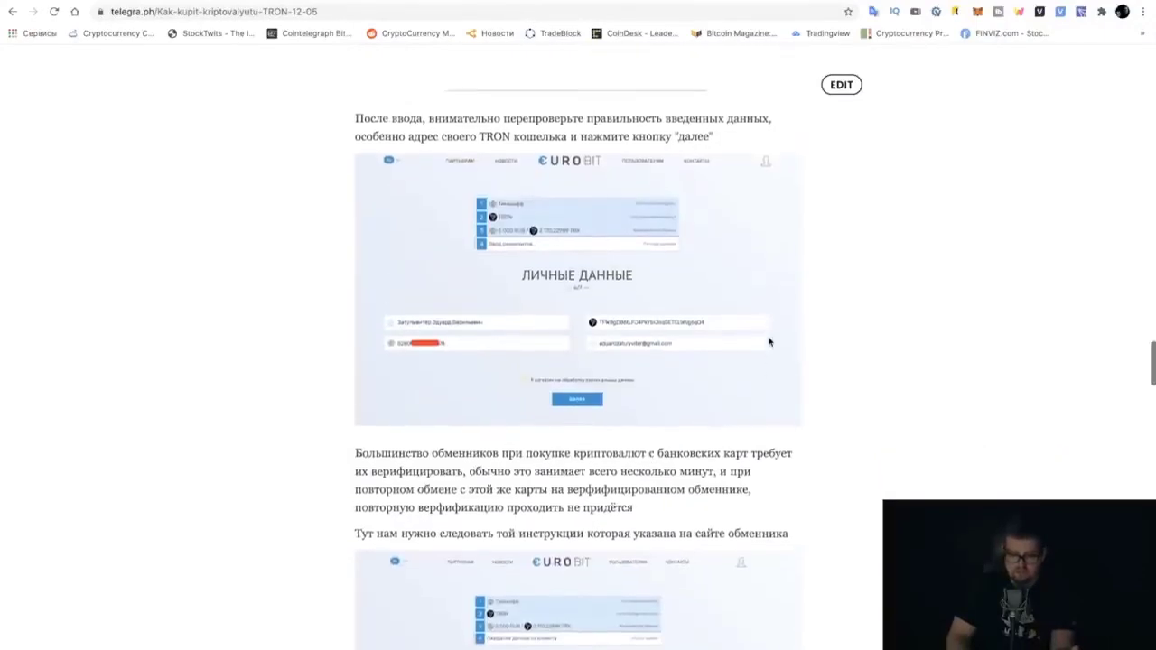
{"action": "scroll", "coordinate": [770, 341], "scroll_direction": "down", "scroll_amount": 1}
{"action": "scroll", "coordinate": [770, 341], "scroll_direction": "down", "scroll_amount": 4}
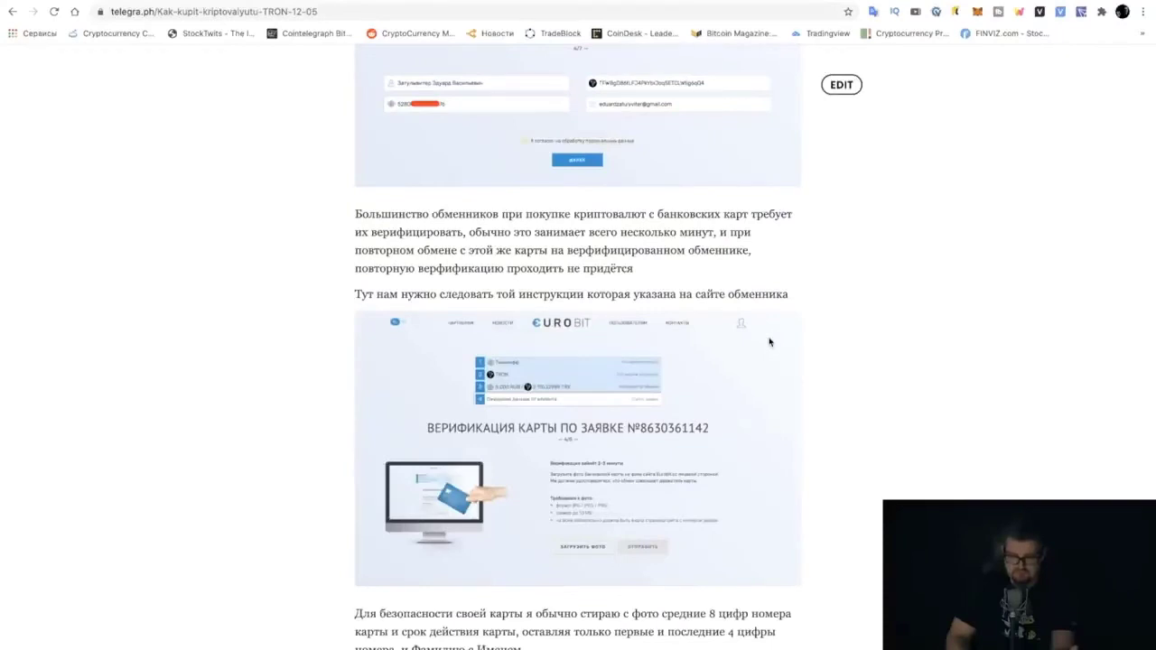
{"action": "scroll", "coordinate": [769, 341], "scroll_direction": "down", "scroll_amount": 2}
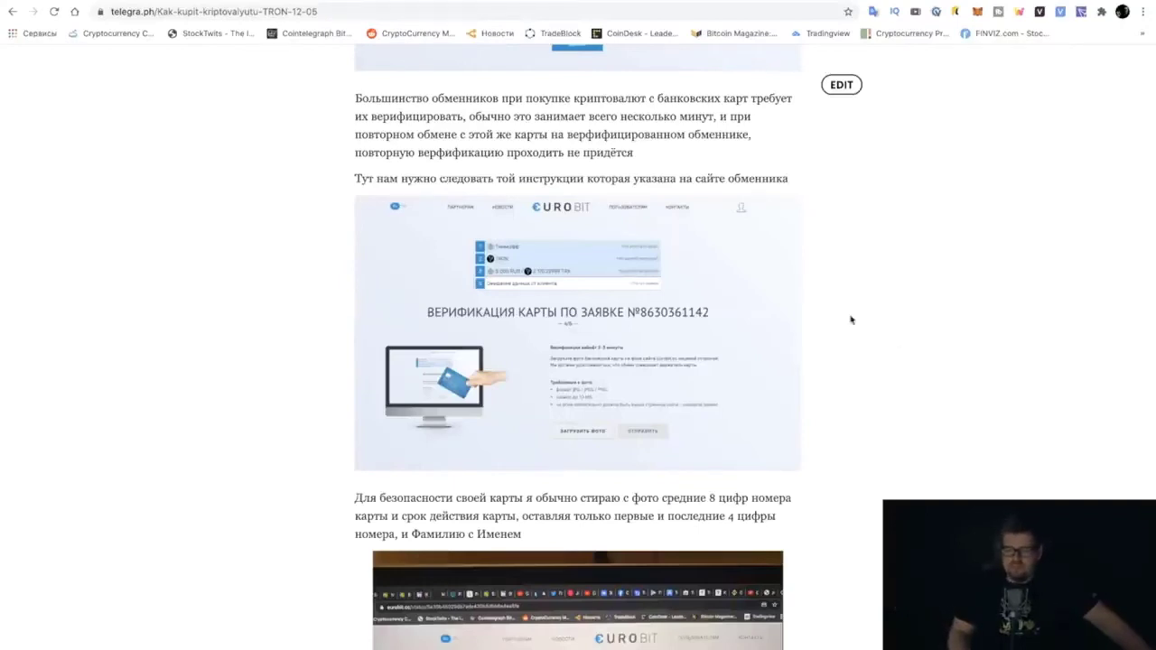
{"action": "left_click", "coordinate": [653, 330]}
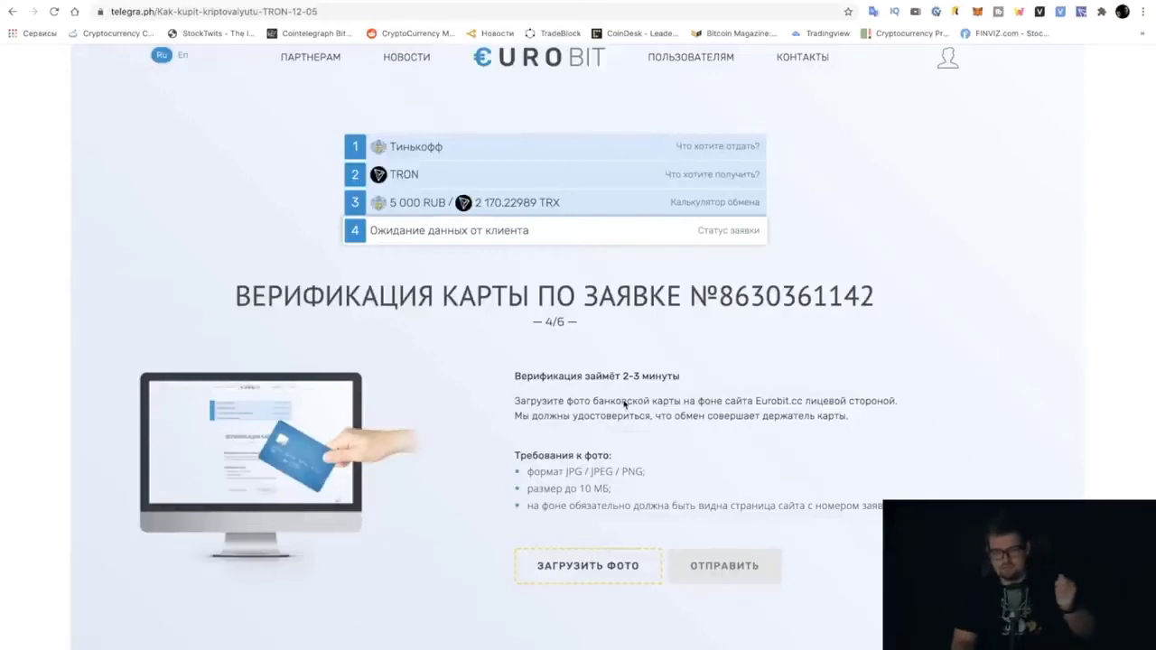
Scroll the guide past the card photo to the 'Проверка карты' step
{"action": "scroll", "coordinate": [623, 404], "scroll_direction": "up", "scroll_amount": 1}
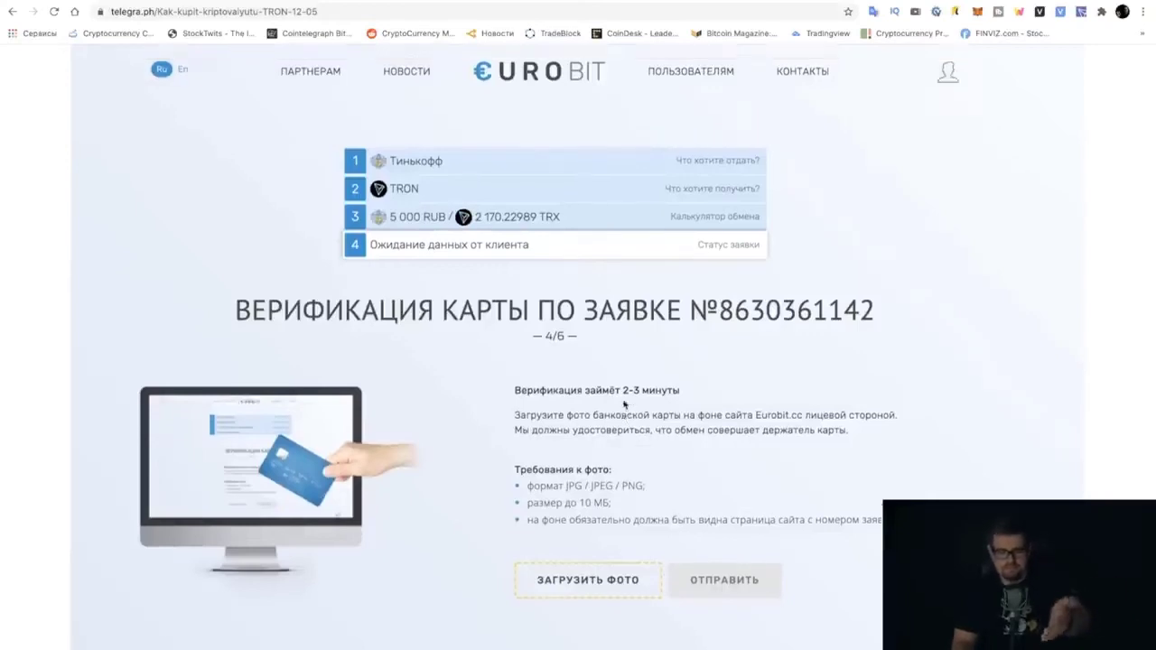
{"action": "scroll", "coordinate": [646, 404], "scroll_direction": "down", "scroll_amount": 1}
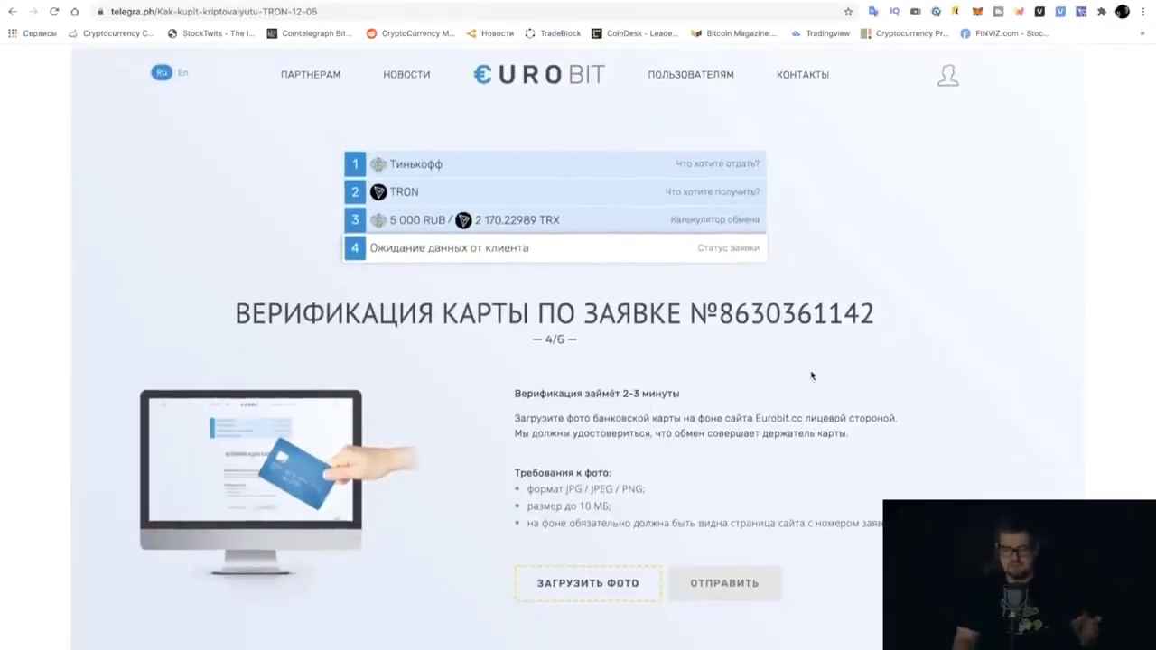
{"action": "scroll", "coordinate": [810, 375], "scroll_direction": "down", "scroll_amount": 3, "text": "ctrl"}
{"action": "scroll", "coordinate": [811, 375], "scroll_direction": "down", "scroll_amount": 5}
{"action": "scroll", "coordinate": [811, 375], "scroll_direction": "down", "scroll_amount": 3}
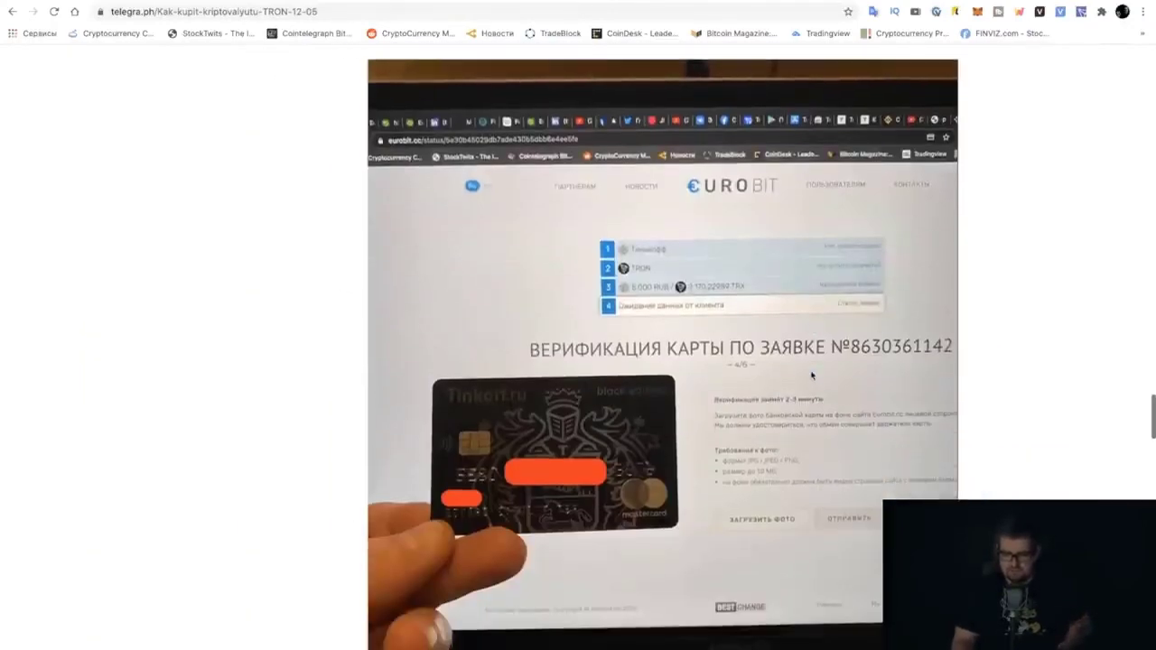
{"action": "scroll", "coordinate": [811, 375], "scroll_direction": "down", "scroll_amount": 3, "text": "ctrl"}
{"action": "scroll", "coordinate": [810, 374], "scroll_direction": "down", "scroll_amount": 5}
{"action": "scroll", "coordinate": [542, 312], "scroll_direction": "up", "scroll_amount": 1}
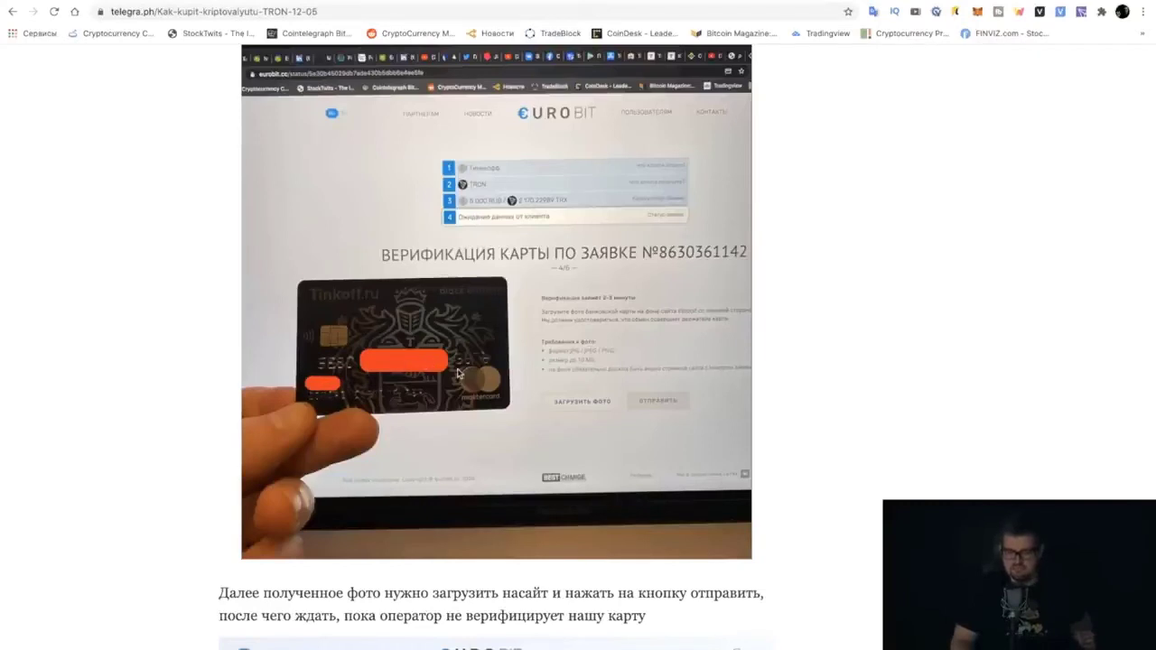
{"action": "scroll", "coordinate": [556, 344], "scroll_direction": "left", "scroll_amount": 1}
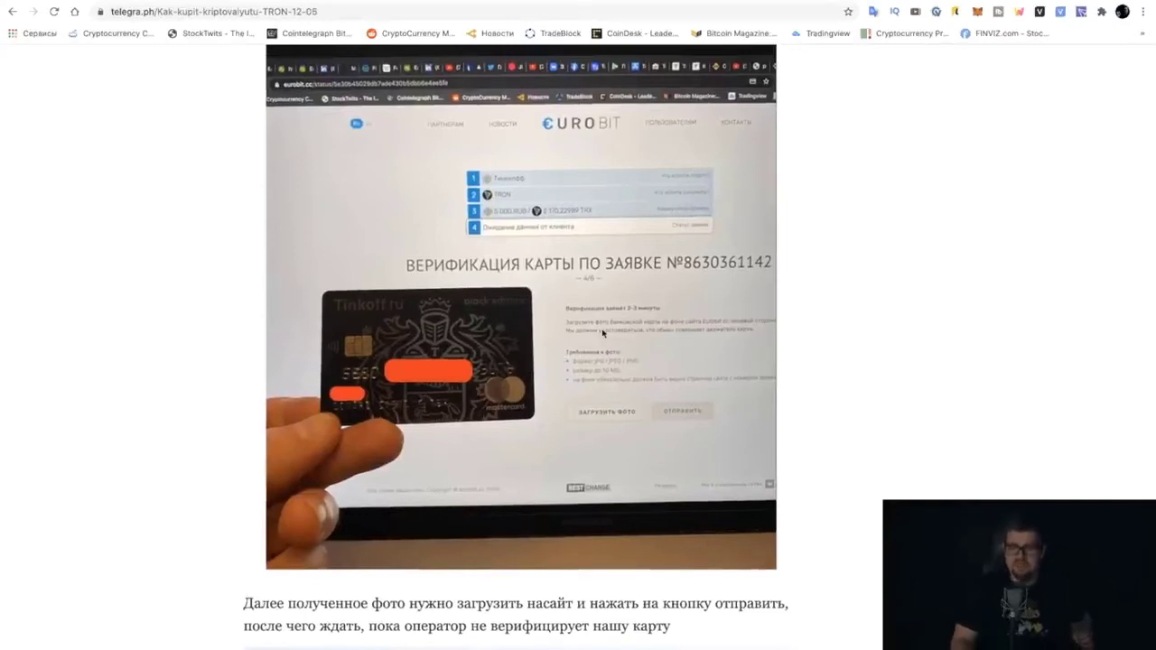
Scroll on to the payment-details step and the 5000 RUB online-bank transfer screenshot
{"action": "scroll", "coordinate": [603, 333], "scroll_direction": "down", "scroll_amount": 2}
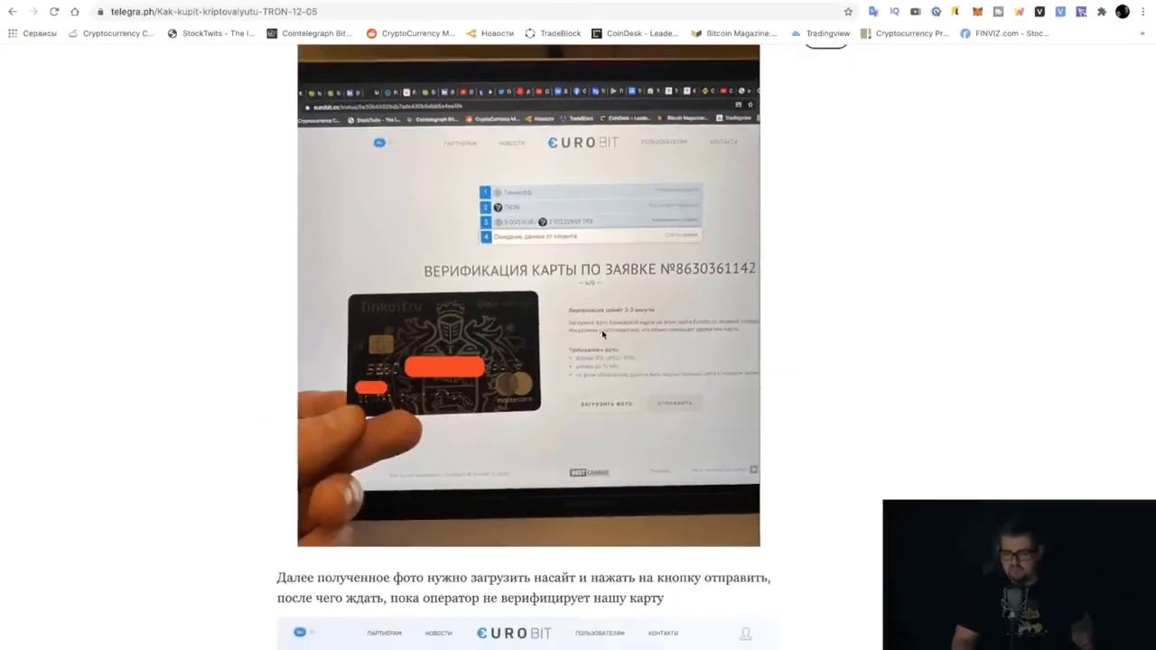
{"action": "scroll", "coordinate": [603, 333], "scroll_direction": "down", "scroll_amount": 3}
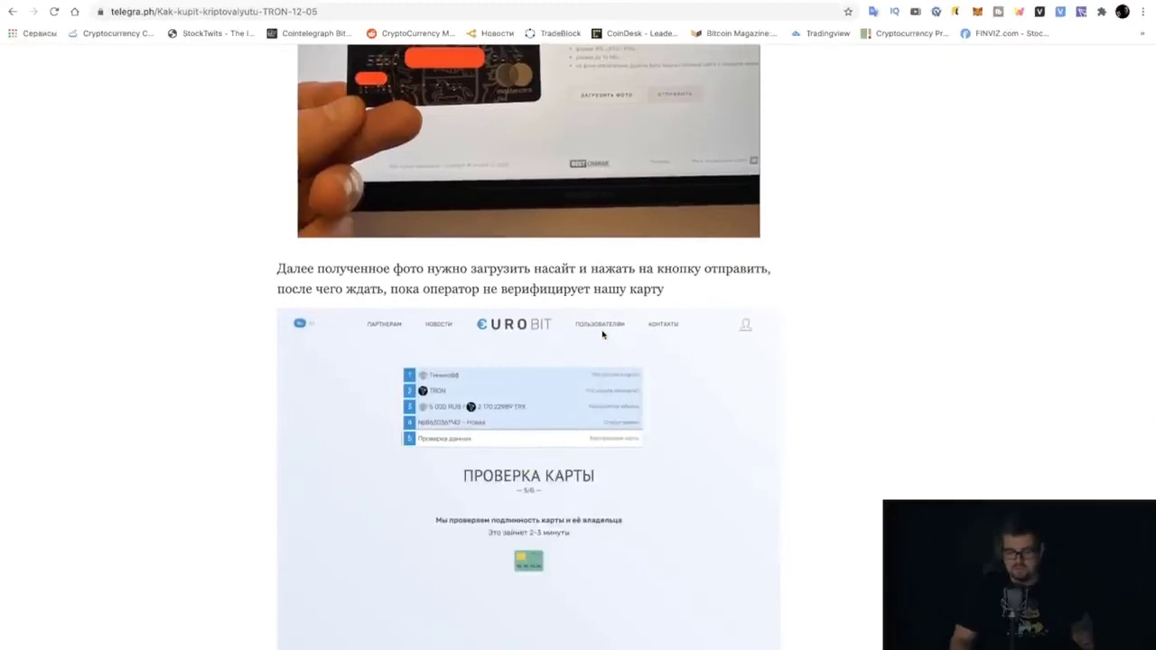
{"action": "scroll", "coordinate": [603, 334], "scroll_direction": "down", "scroll_amount": 2}
{"action": "scroll", "coordinate": [603, 334], "scroll_direction": "down", "scroll_amount": 3}
{"action": "scroll", "coordinate": [602, 333], "scroll_direction": "up", "scroll_amount": 3}
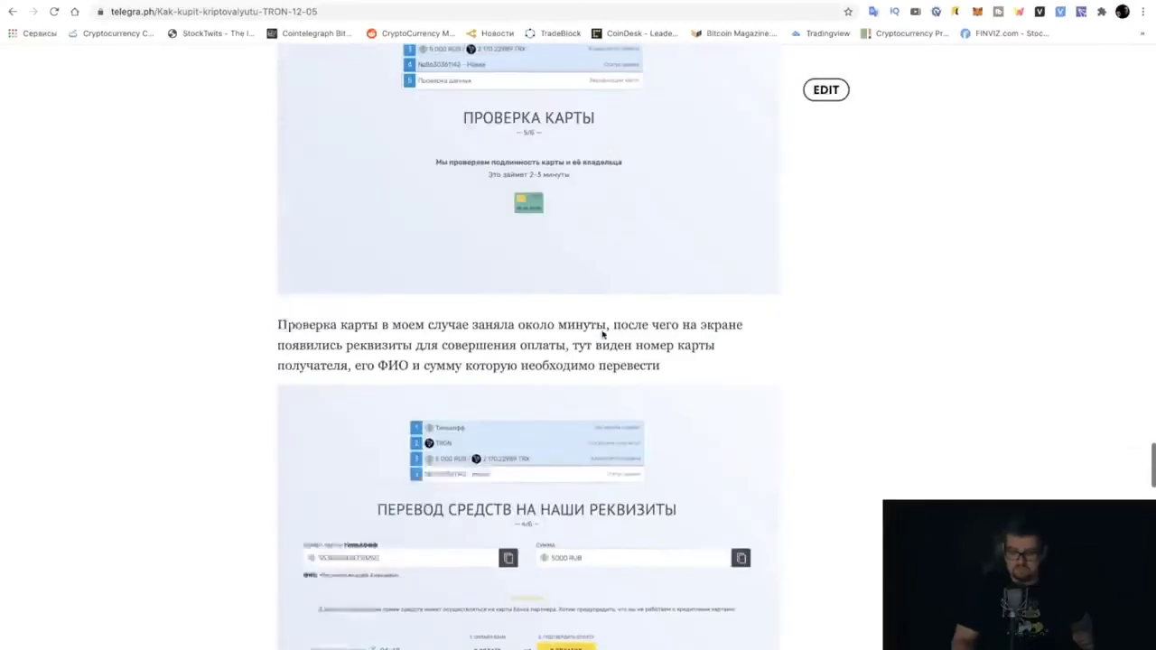
{"action": "scroll", "coordinate": [602, 334], "scroll_direction": "down", "scroll_amount": 3}
{"action": "scroll", "coordinate": [603, 333], "scroll_direction": "down", "scroll_amount": 2}
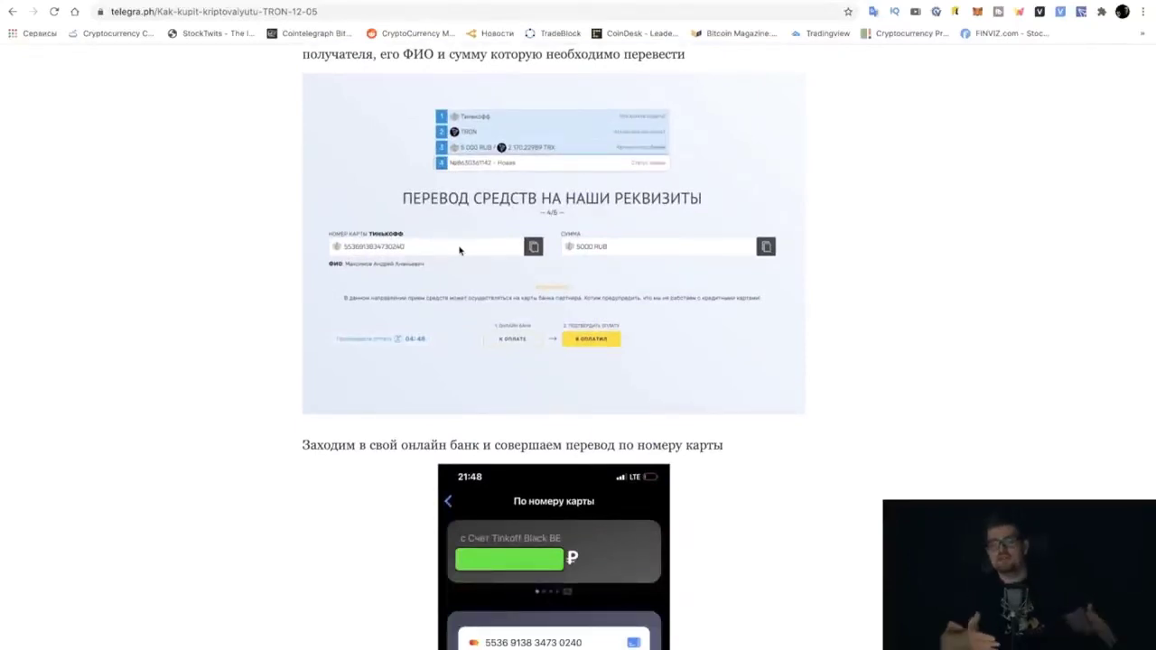
{"action": "scroll", "coordinate": [459, 250], "scroll_direction": "down", "scroll_amount": 3}
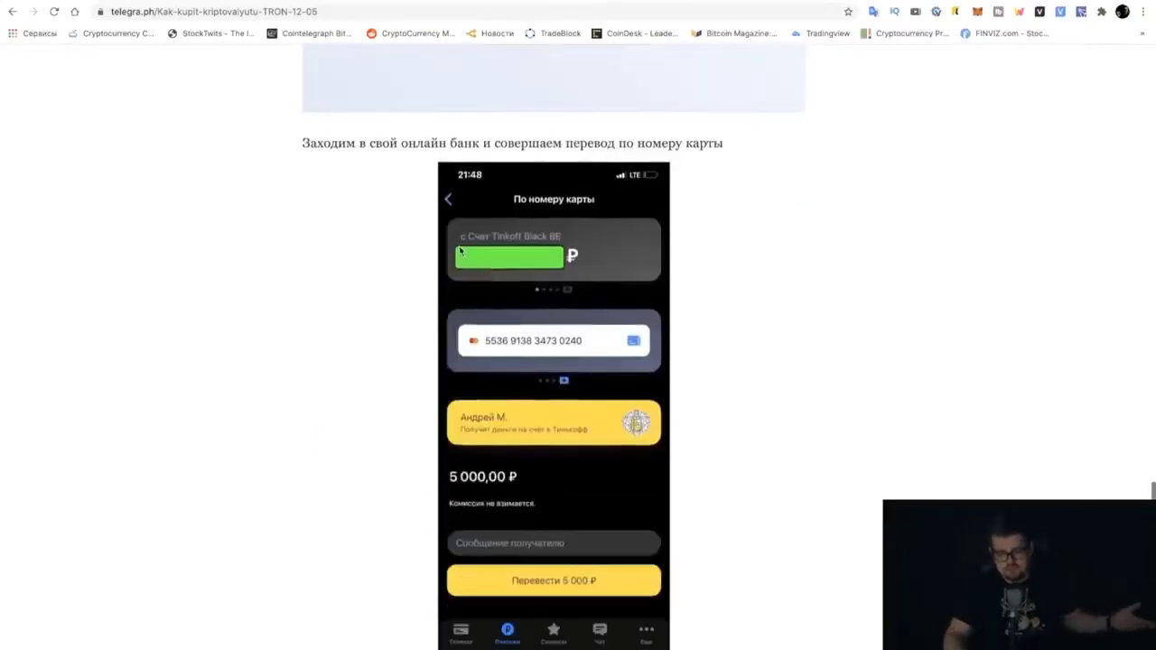
{"action": "scroll", "coordinate": [469, 245], "scroll_direction": "up", "scroll_amount": 1}
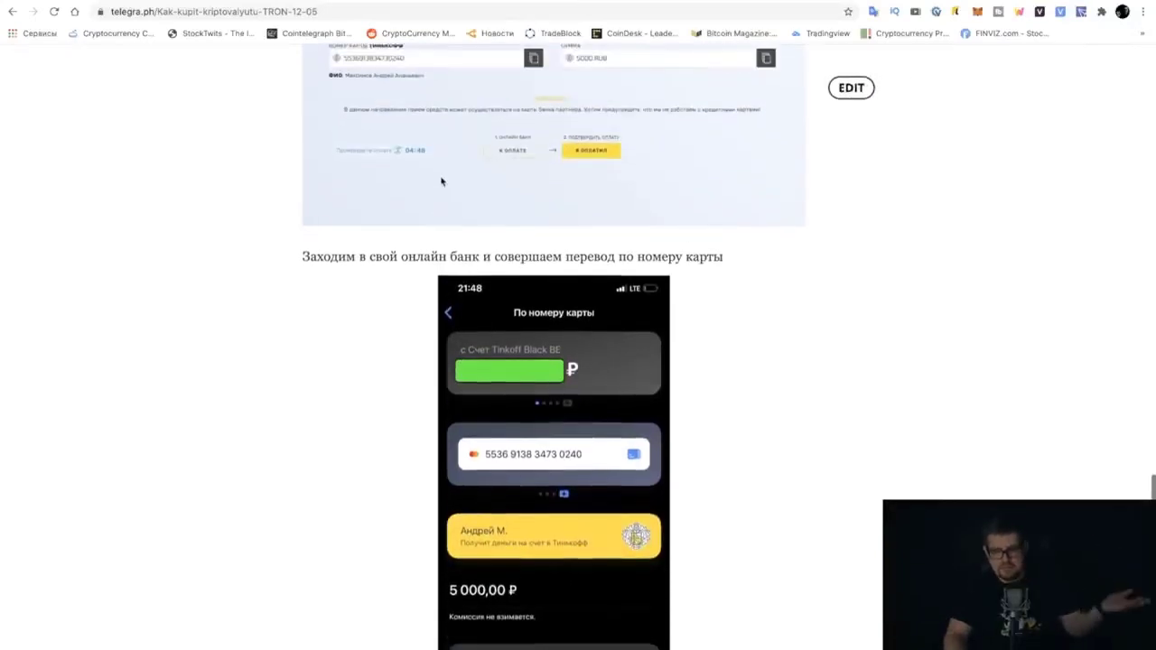